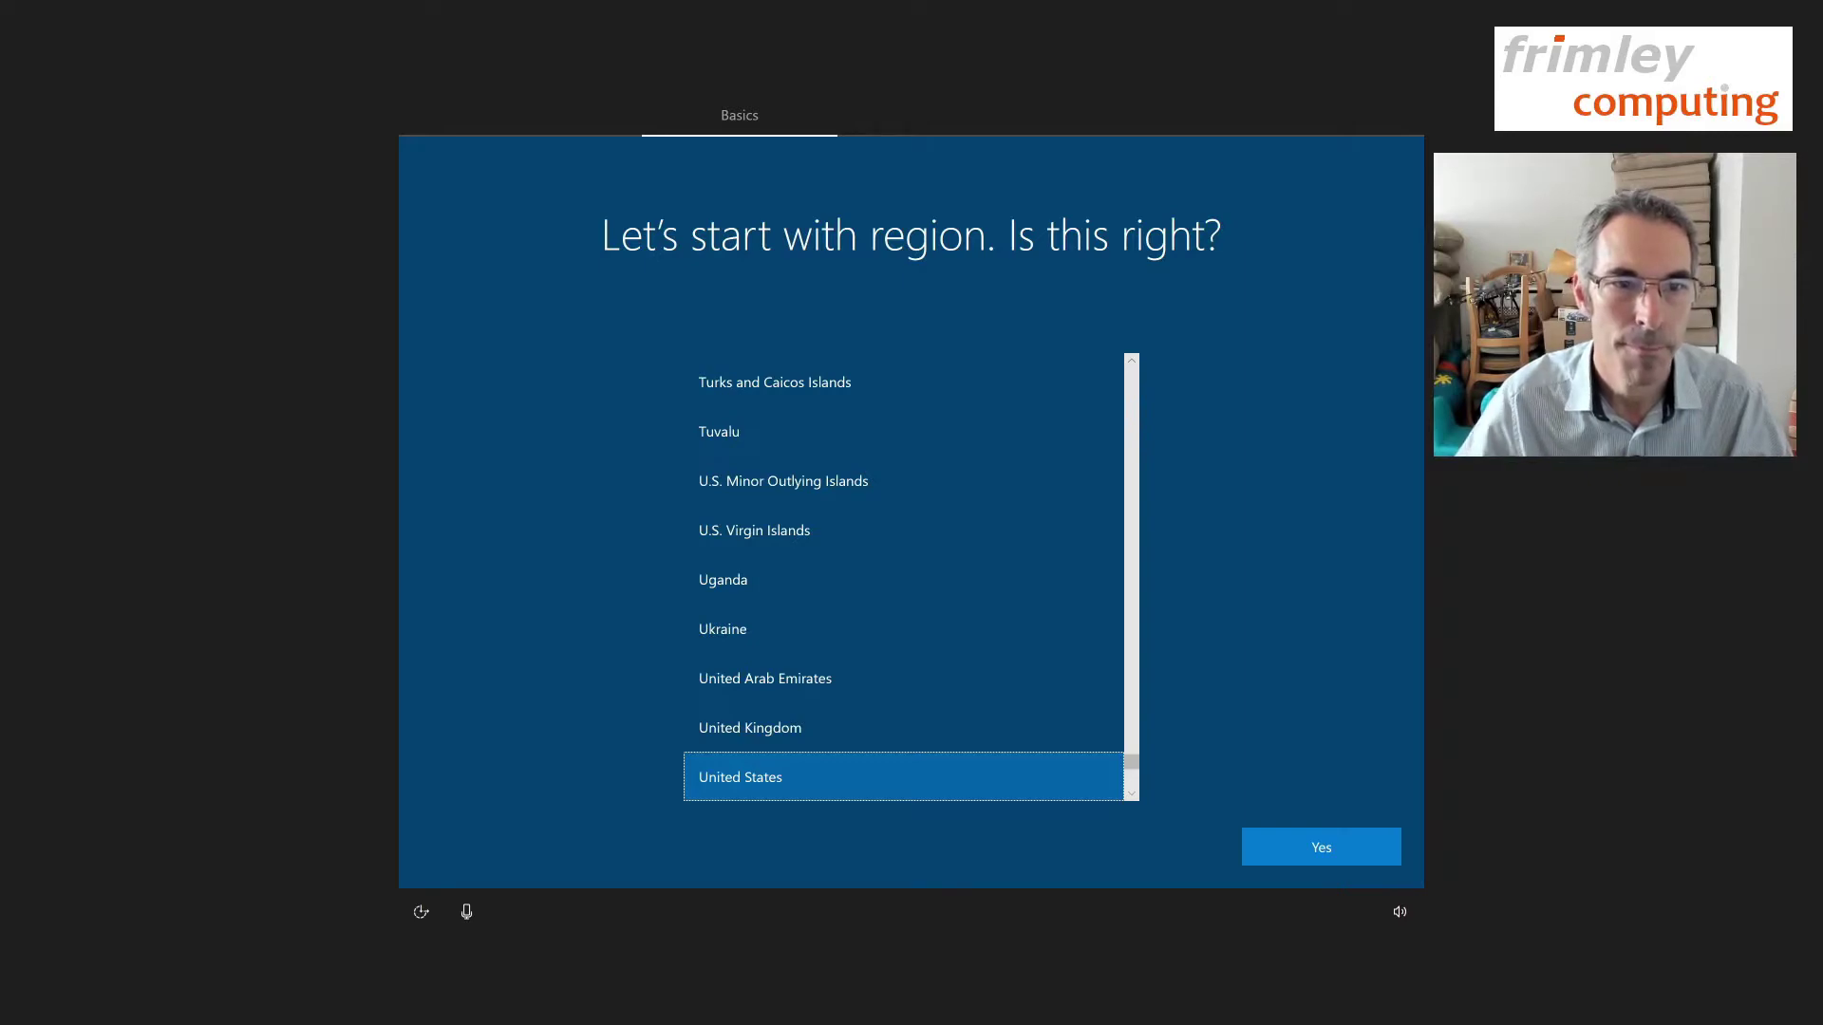
Step: Pick United Kingdom as the region, then United Kingdom as the keyboard layout
{"action": "left_click", "coordinate": [750, 727]}
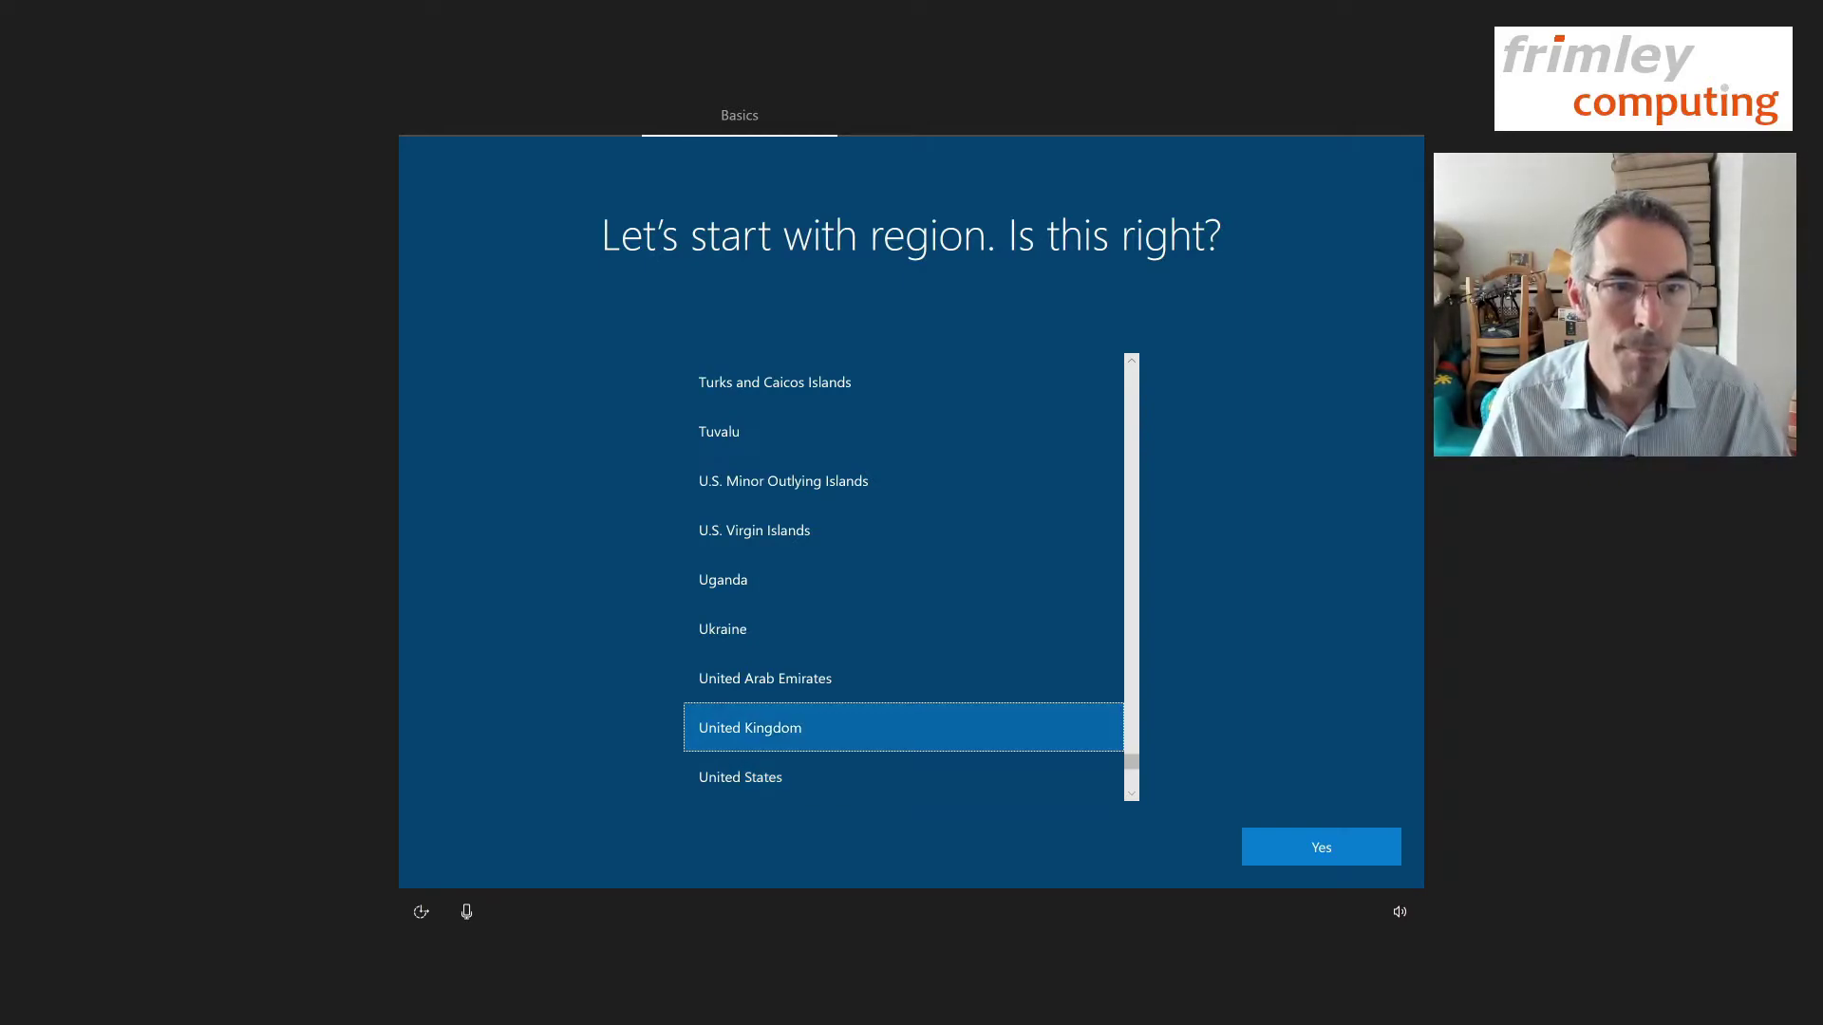
{"action": "key", "text": "Return"}
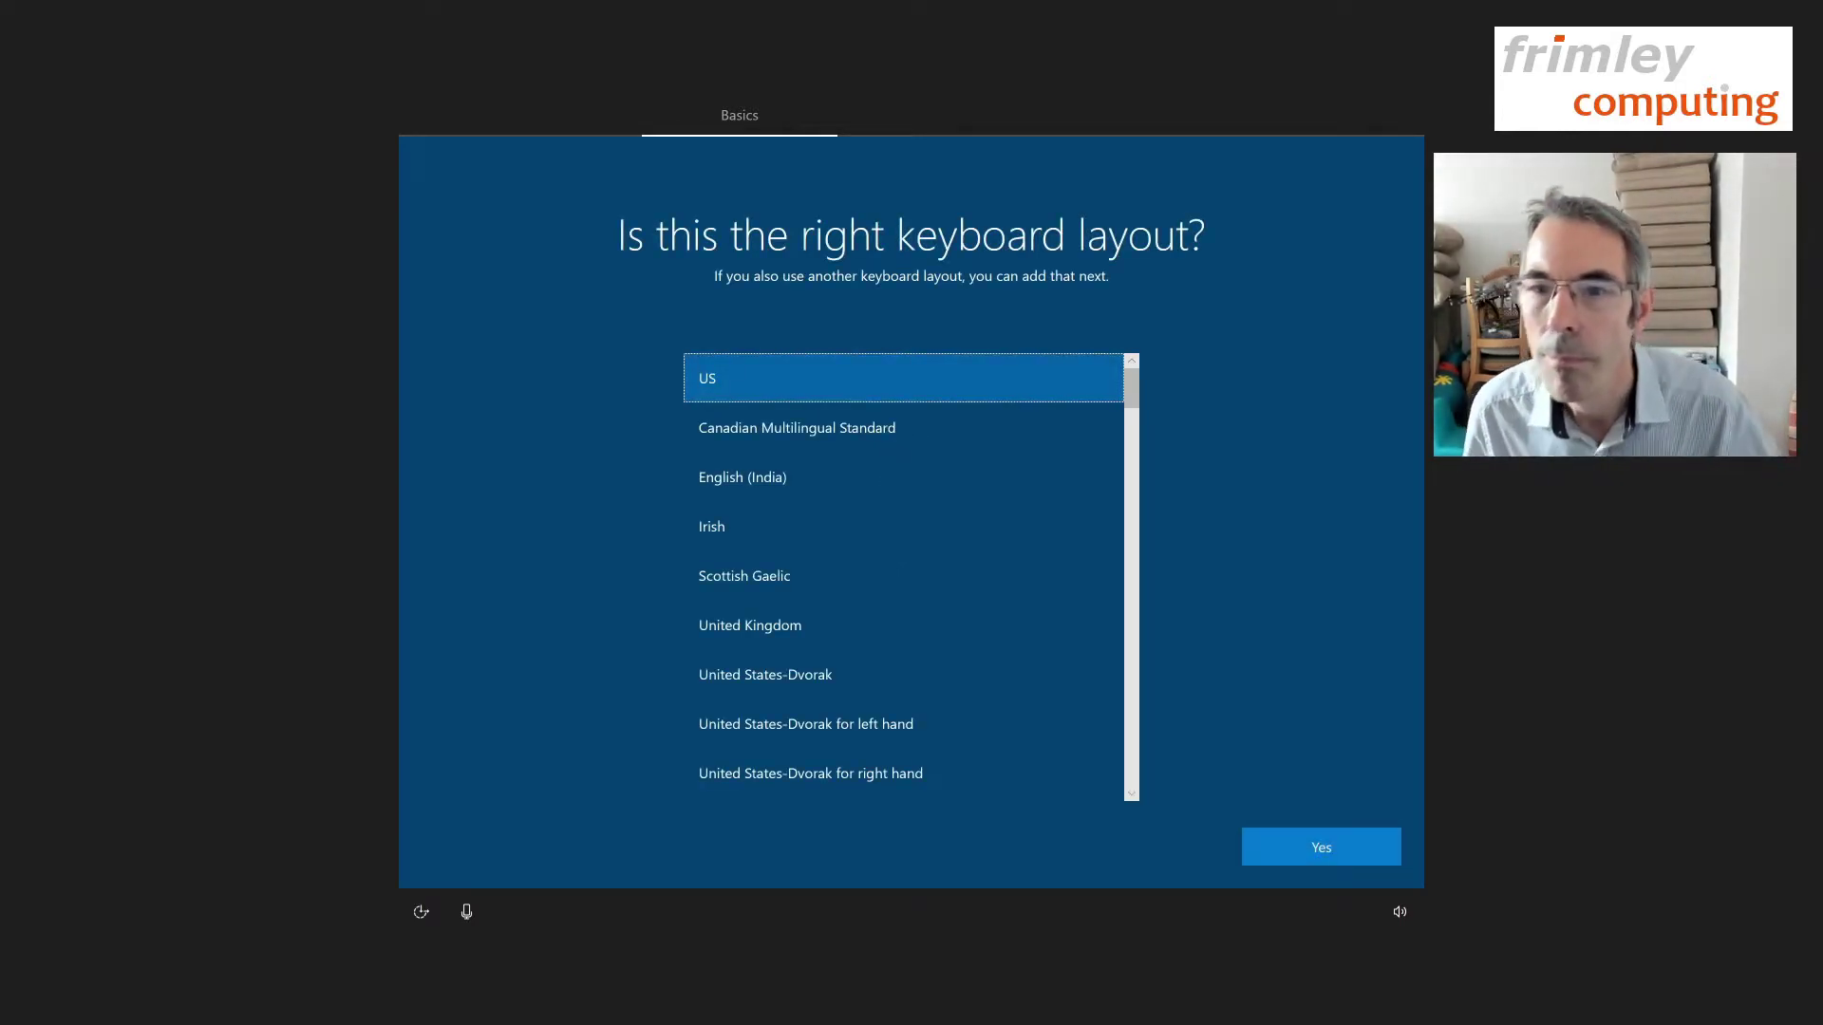
{"action": "left_click", "coordinate": [903, 428]}
{"action": "key", "text": "Down"}
{"action": "key", "text": "Down"}
{"action": "key", "text": "Down"}
{"action": "key", "text": "Down"}
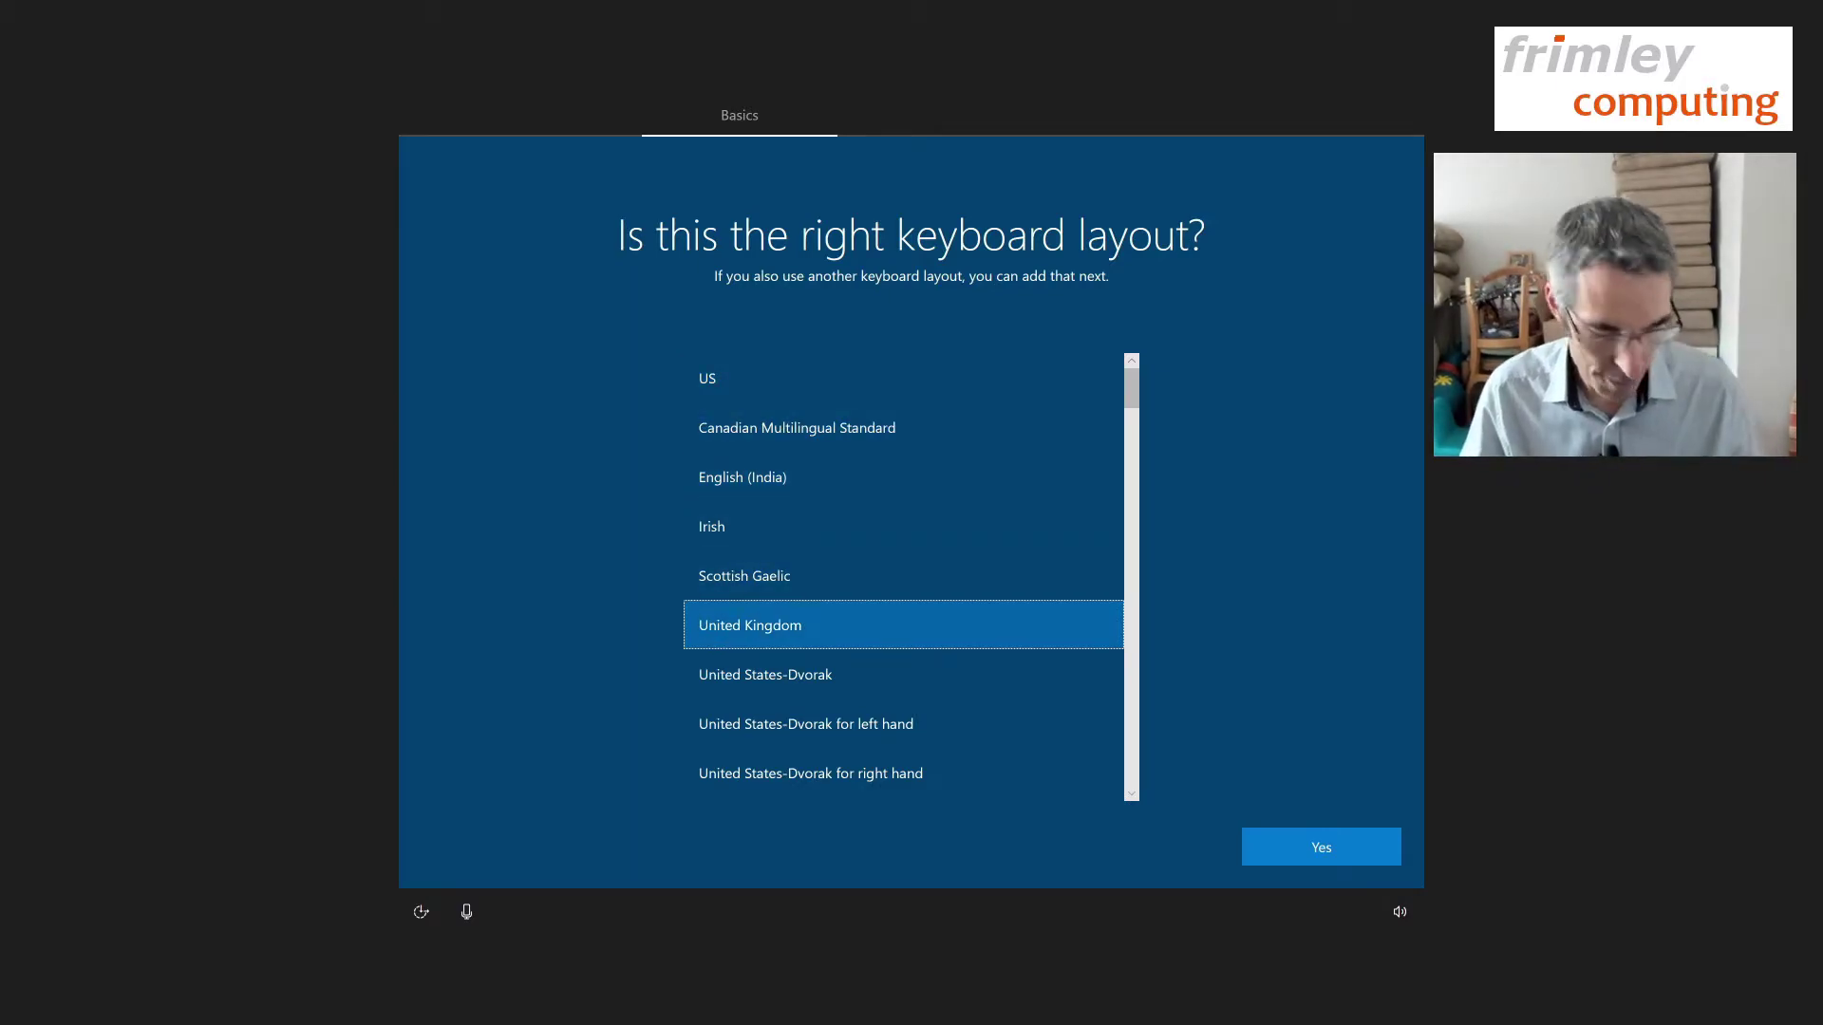
{"action": "key", "text": "Tab"}
{"action": "key", "text": "Return"}
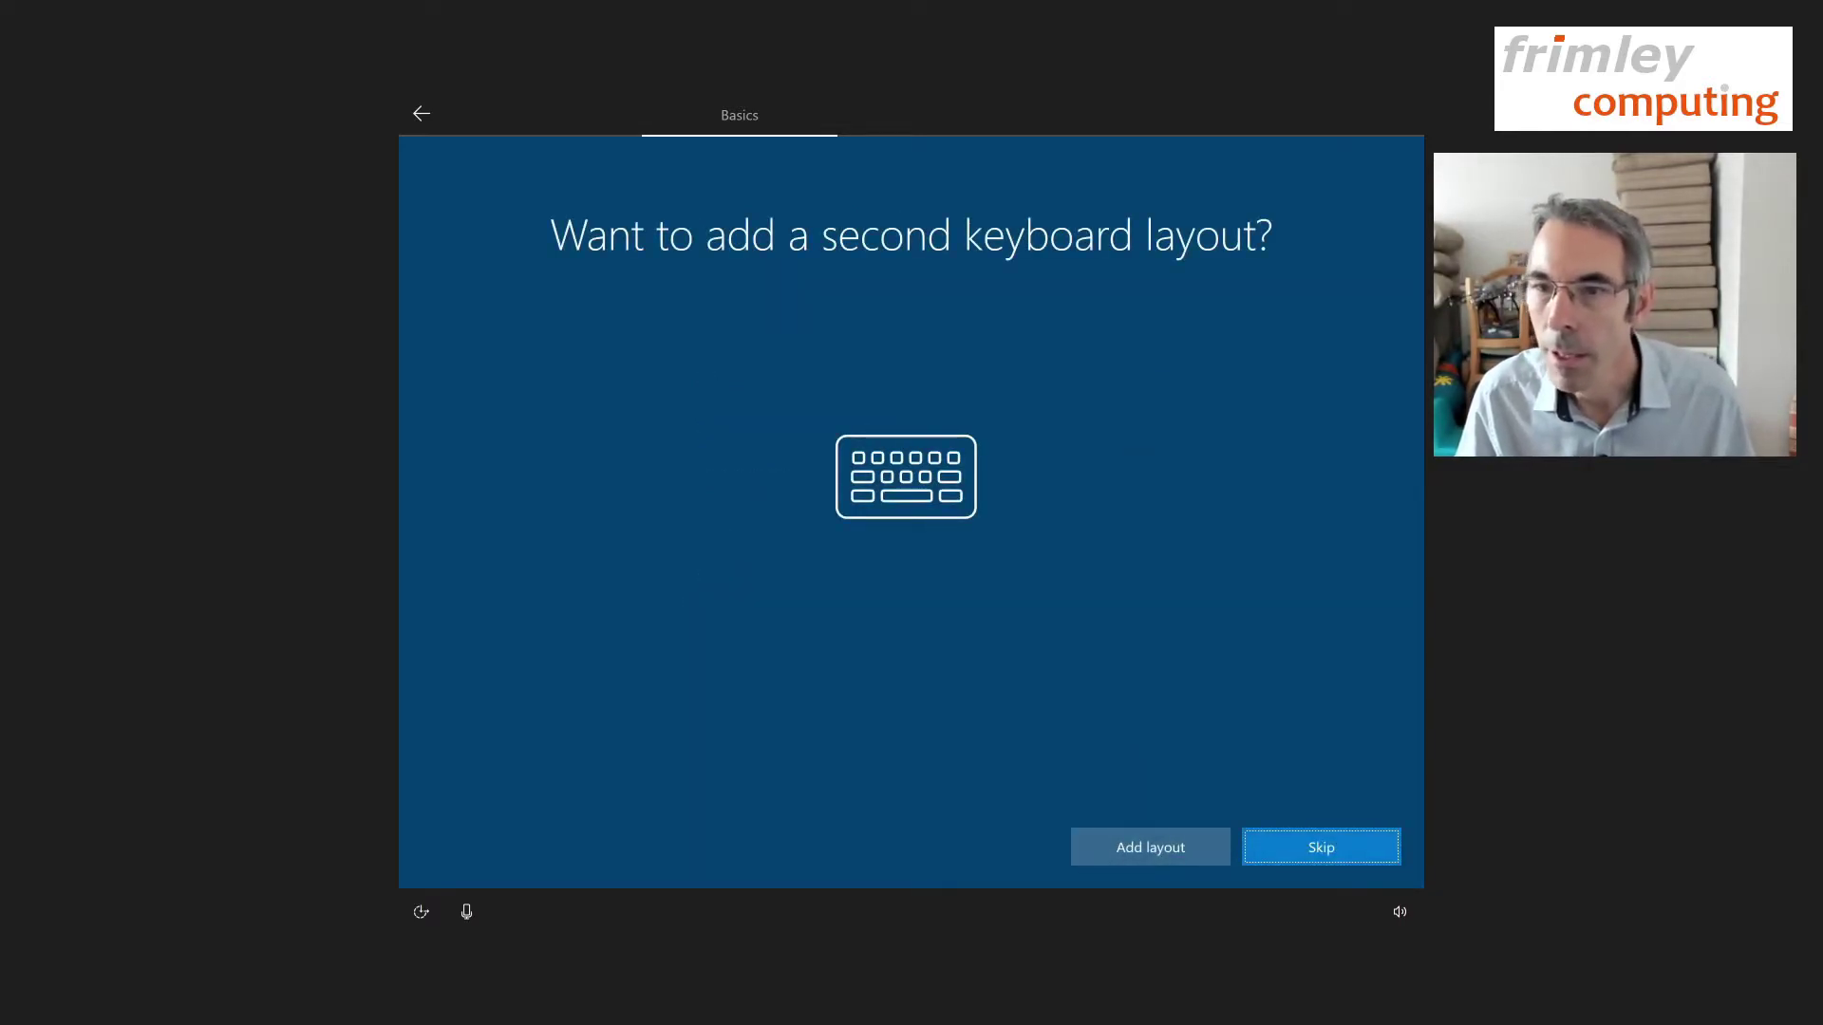
Step: Skip adding a second keyboard layout and choose 'I don't have internet'
{"action": "key", "text": "Return"}
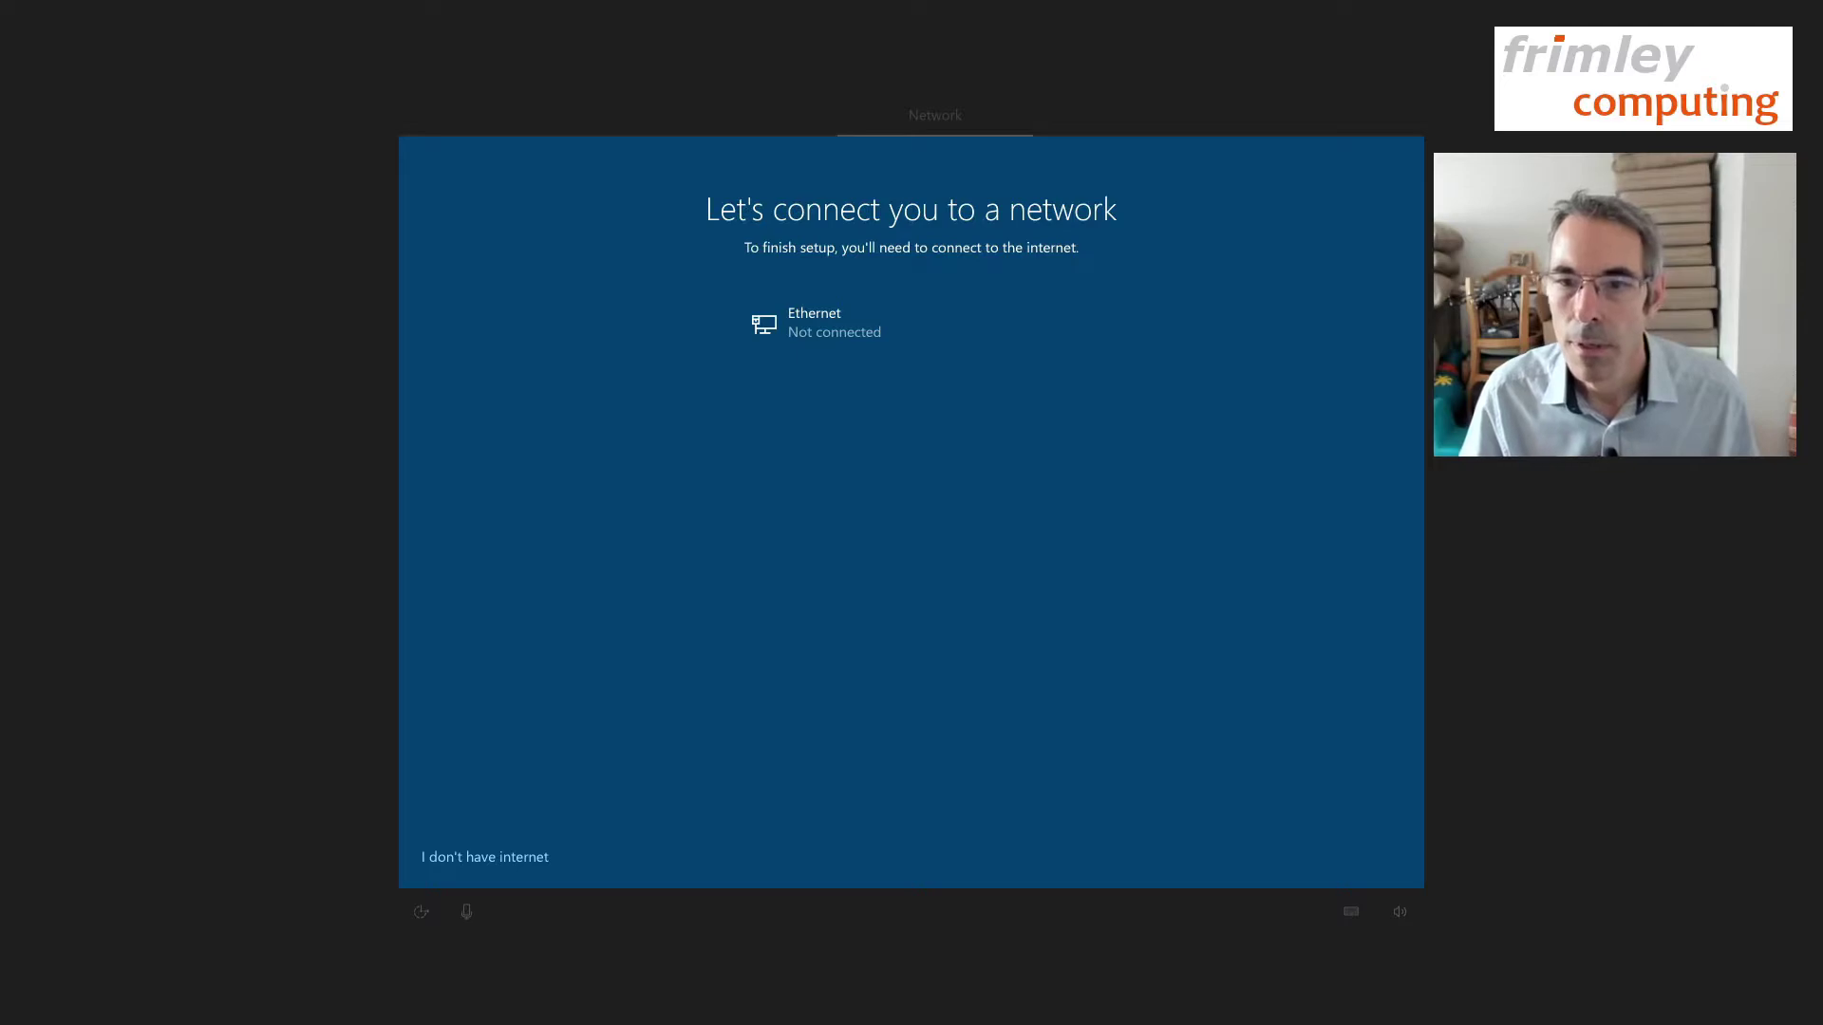
{"action": "key", "text": "Tab"}
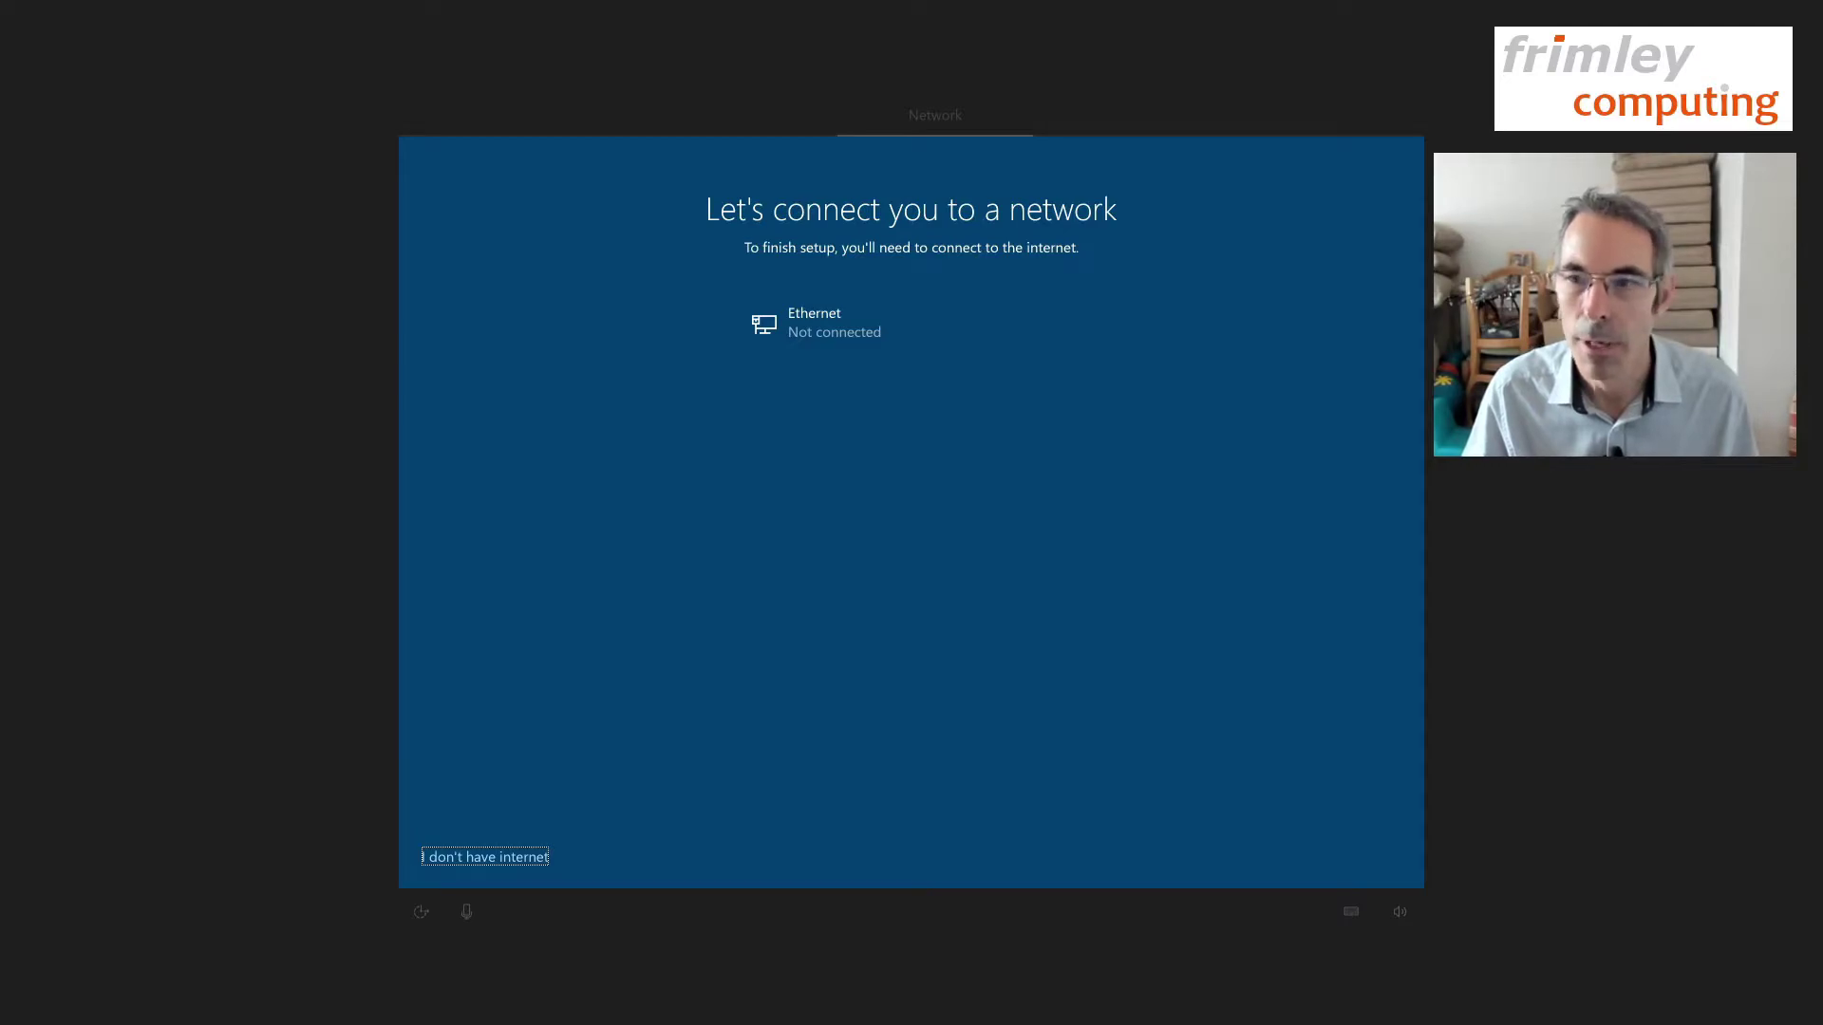
{"action": "key", "text": "Return"}
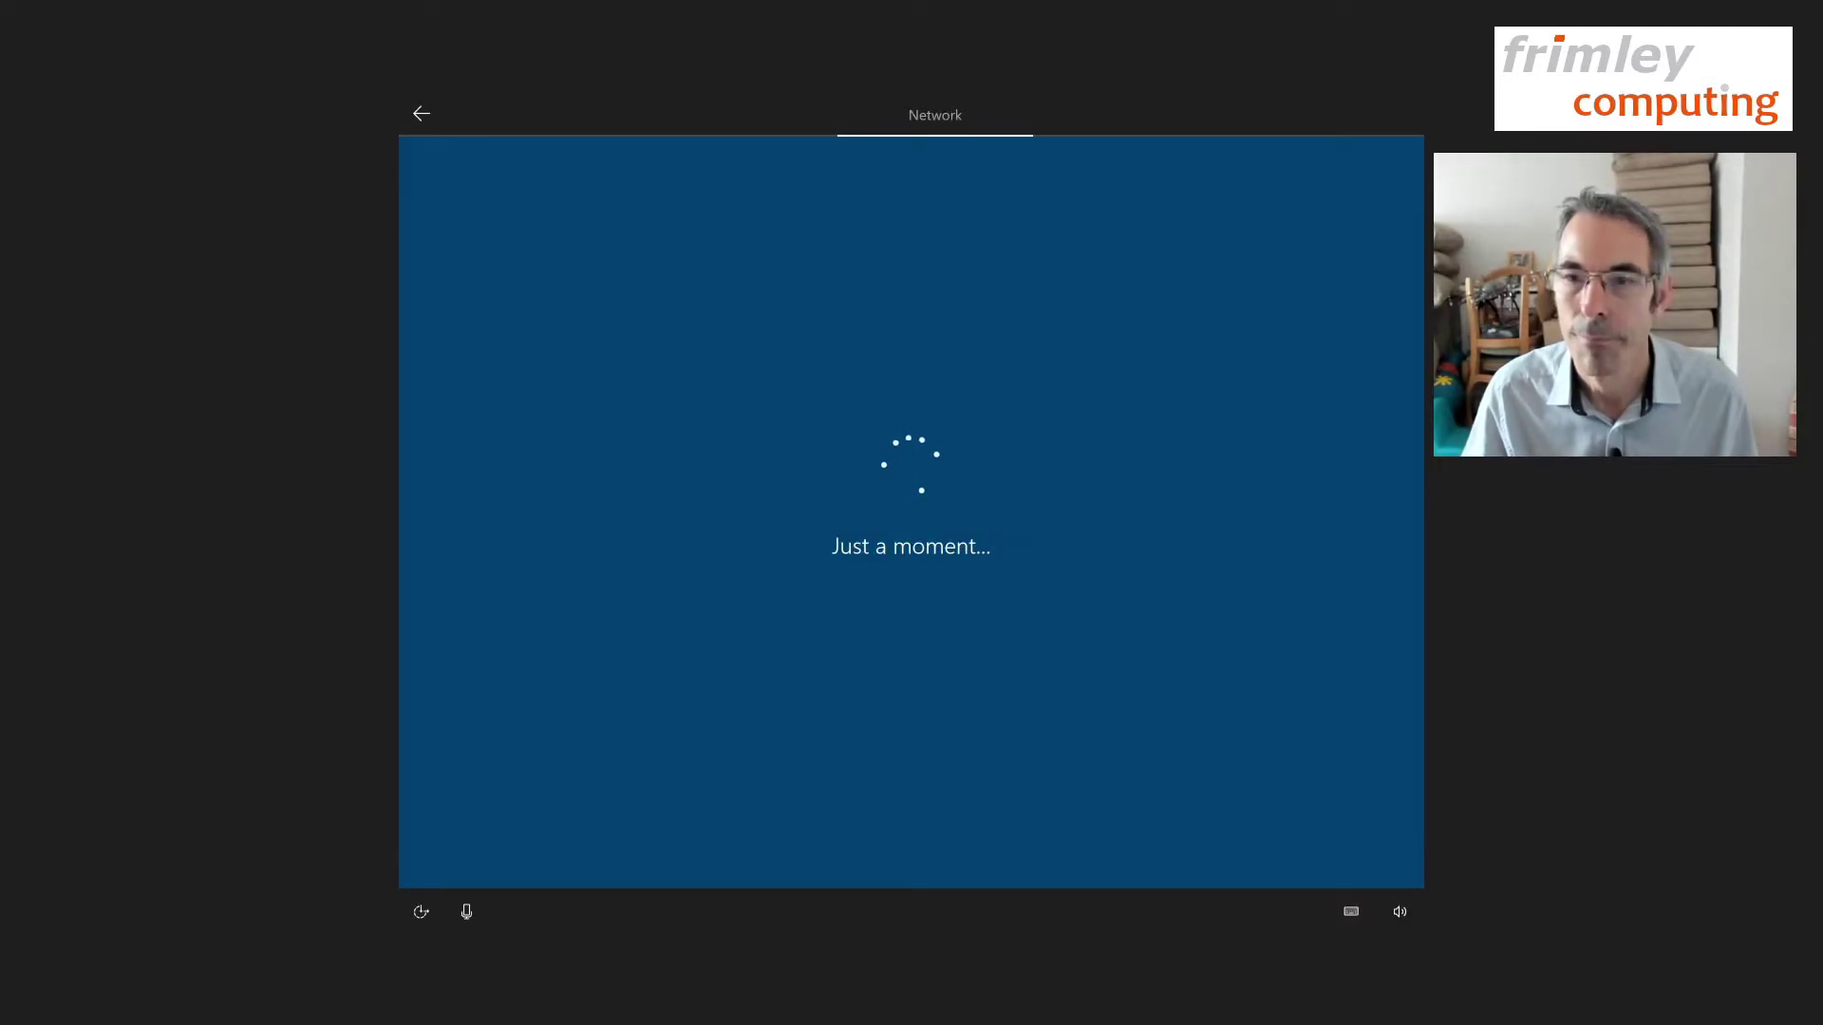
Step: Continue with limited setup instead of signing in with a Microsoft account
{"action": "key", "text": "Tab"}
{"action": "key", "text": "Tab"}
{"action": "key", "text": "Tab"}
{"action": "key", "text": "Tab"}
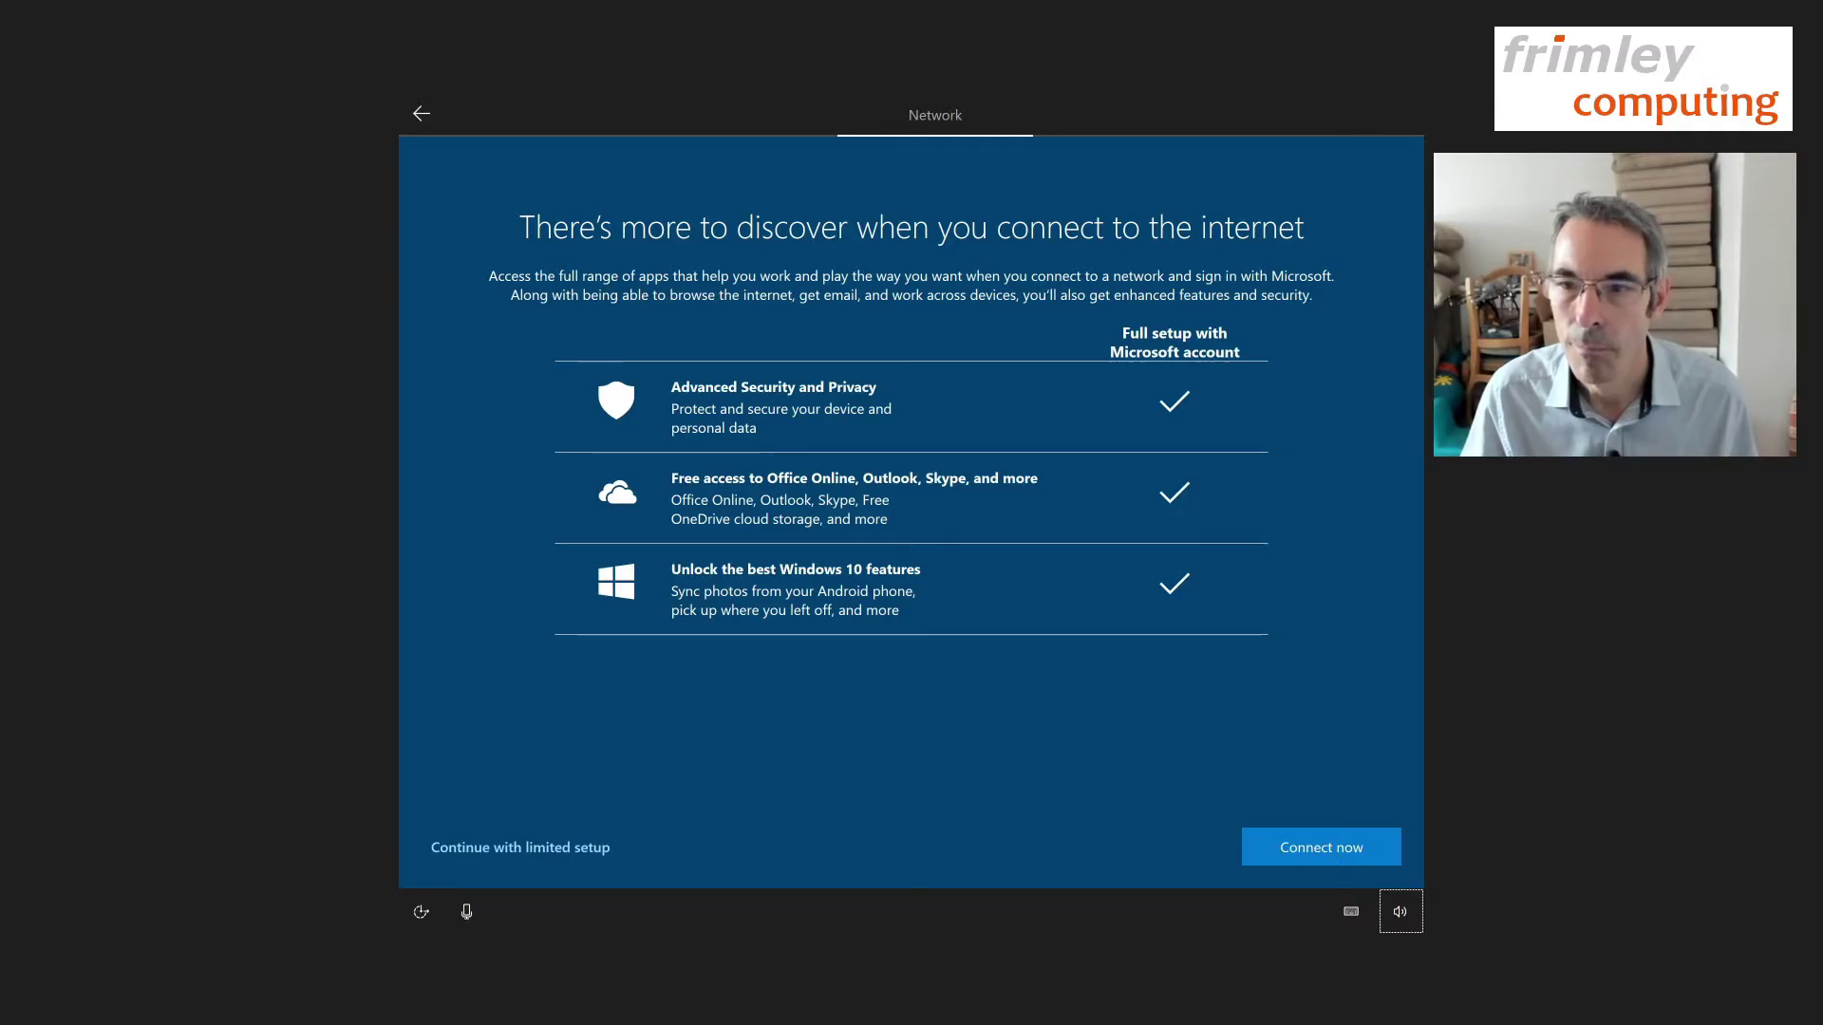
{"action": "key", "text": "Tab"}
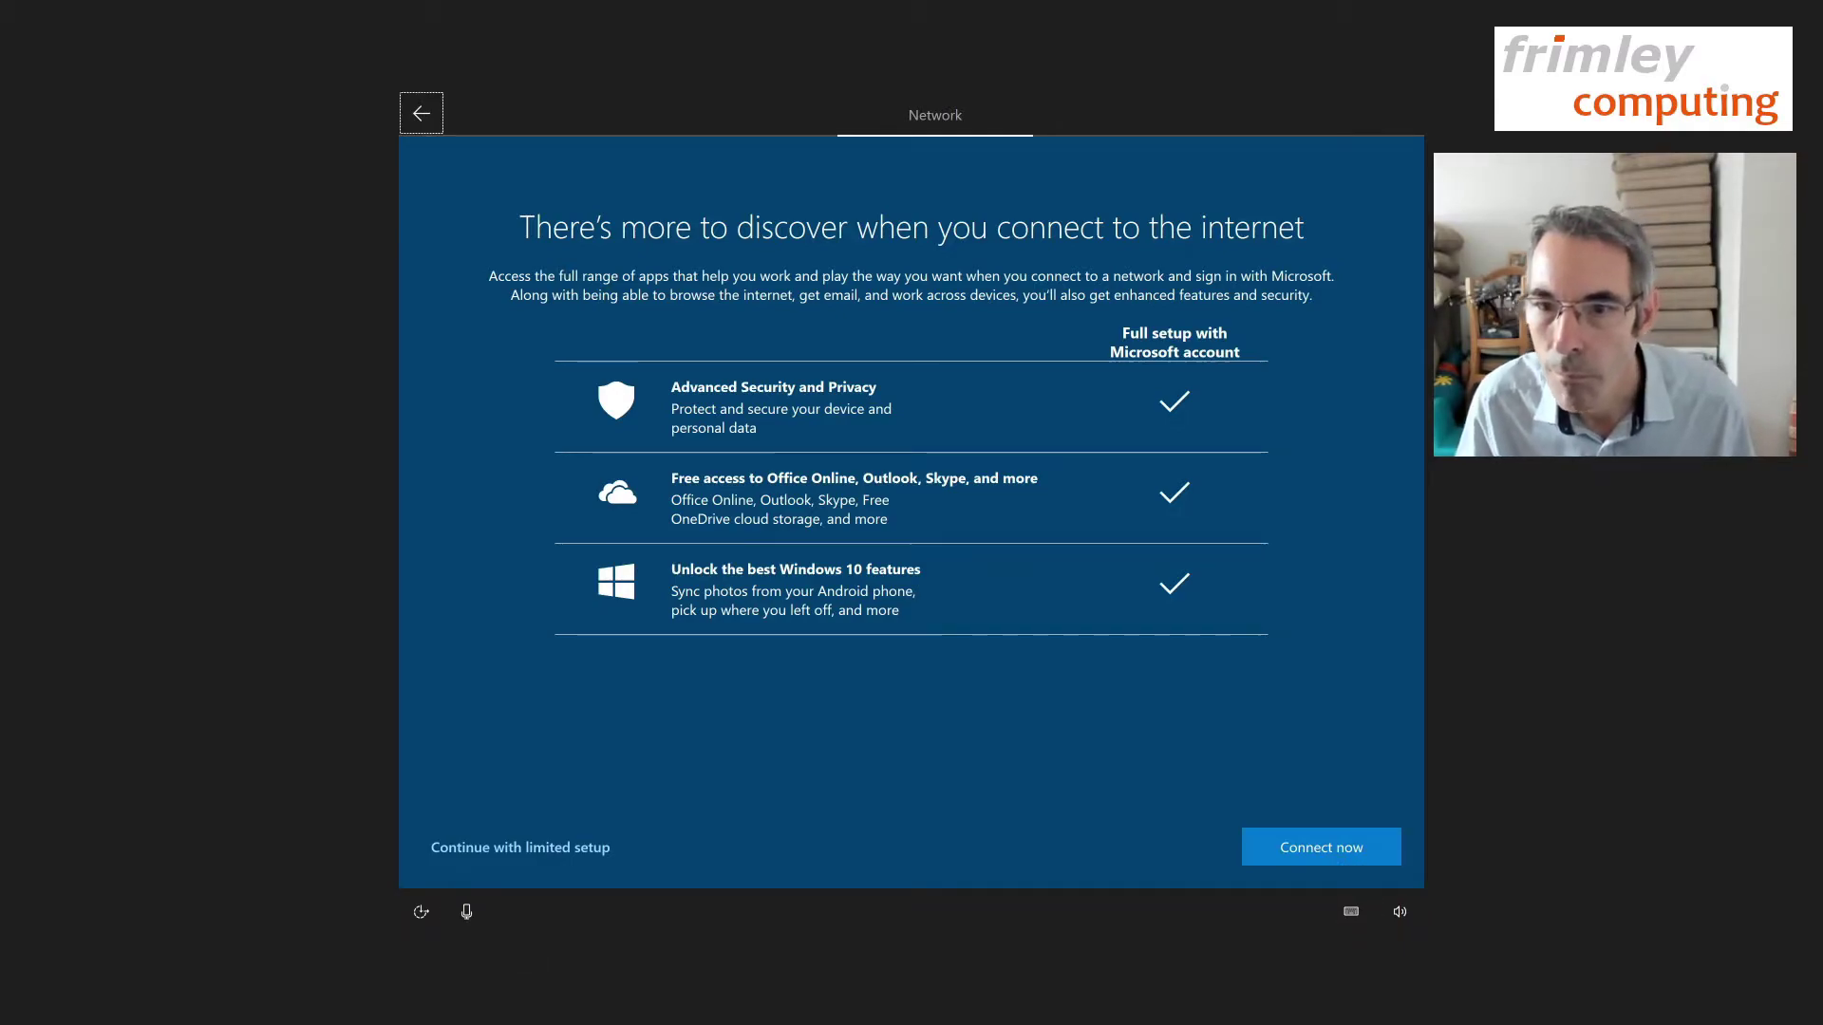
{"action": "key", "text": "Tab"}
{"action": "key", "text": "Tab"}
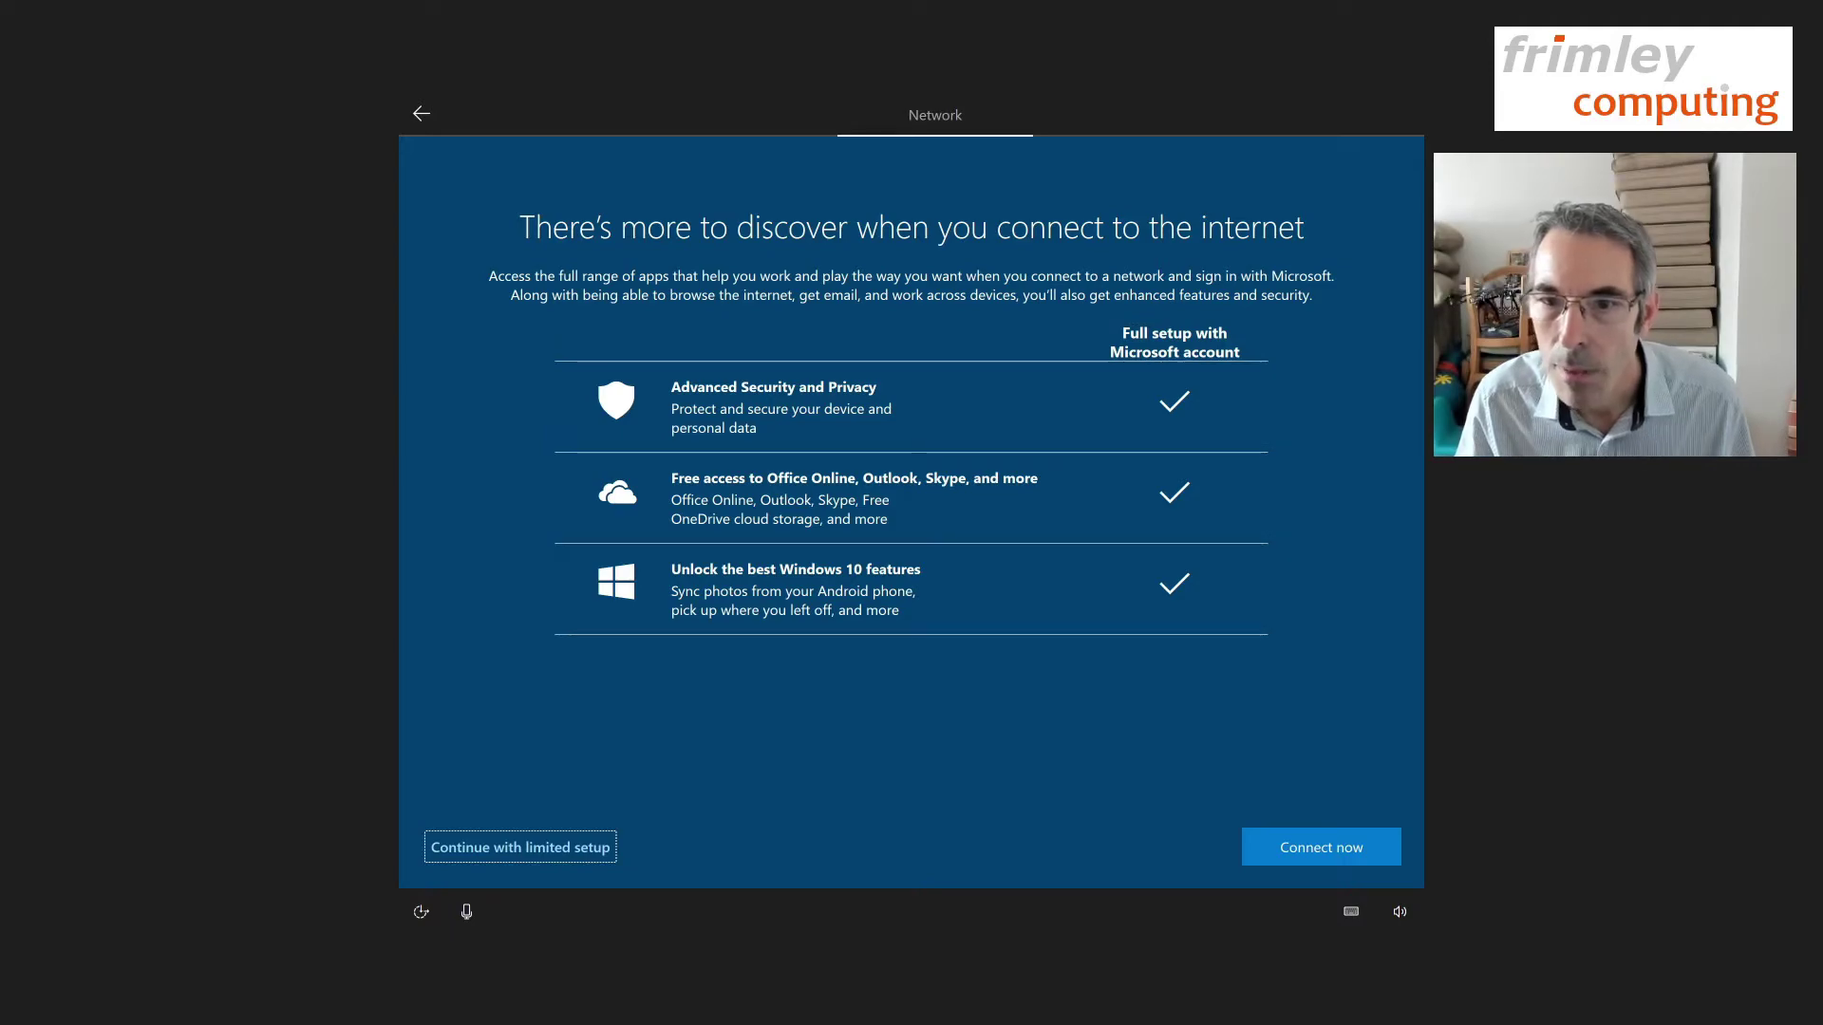
{"action": "key", "text": "Return"}
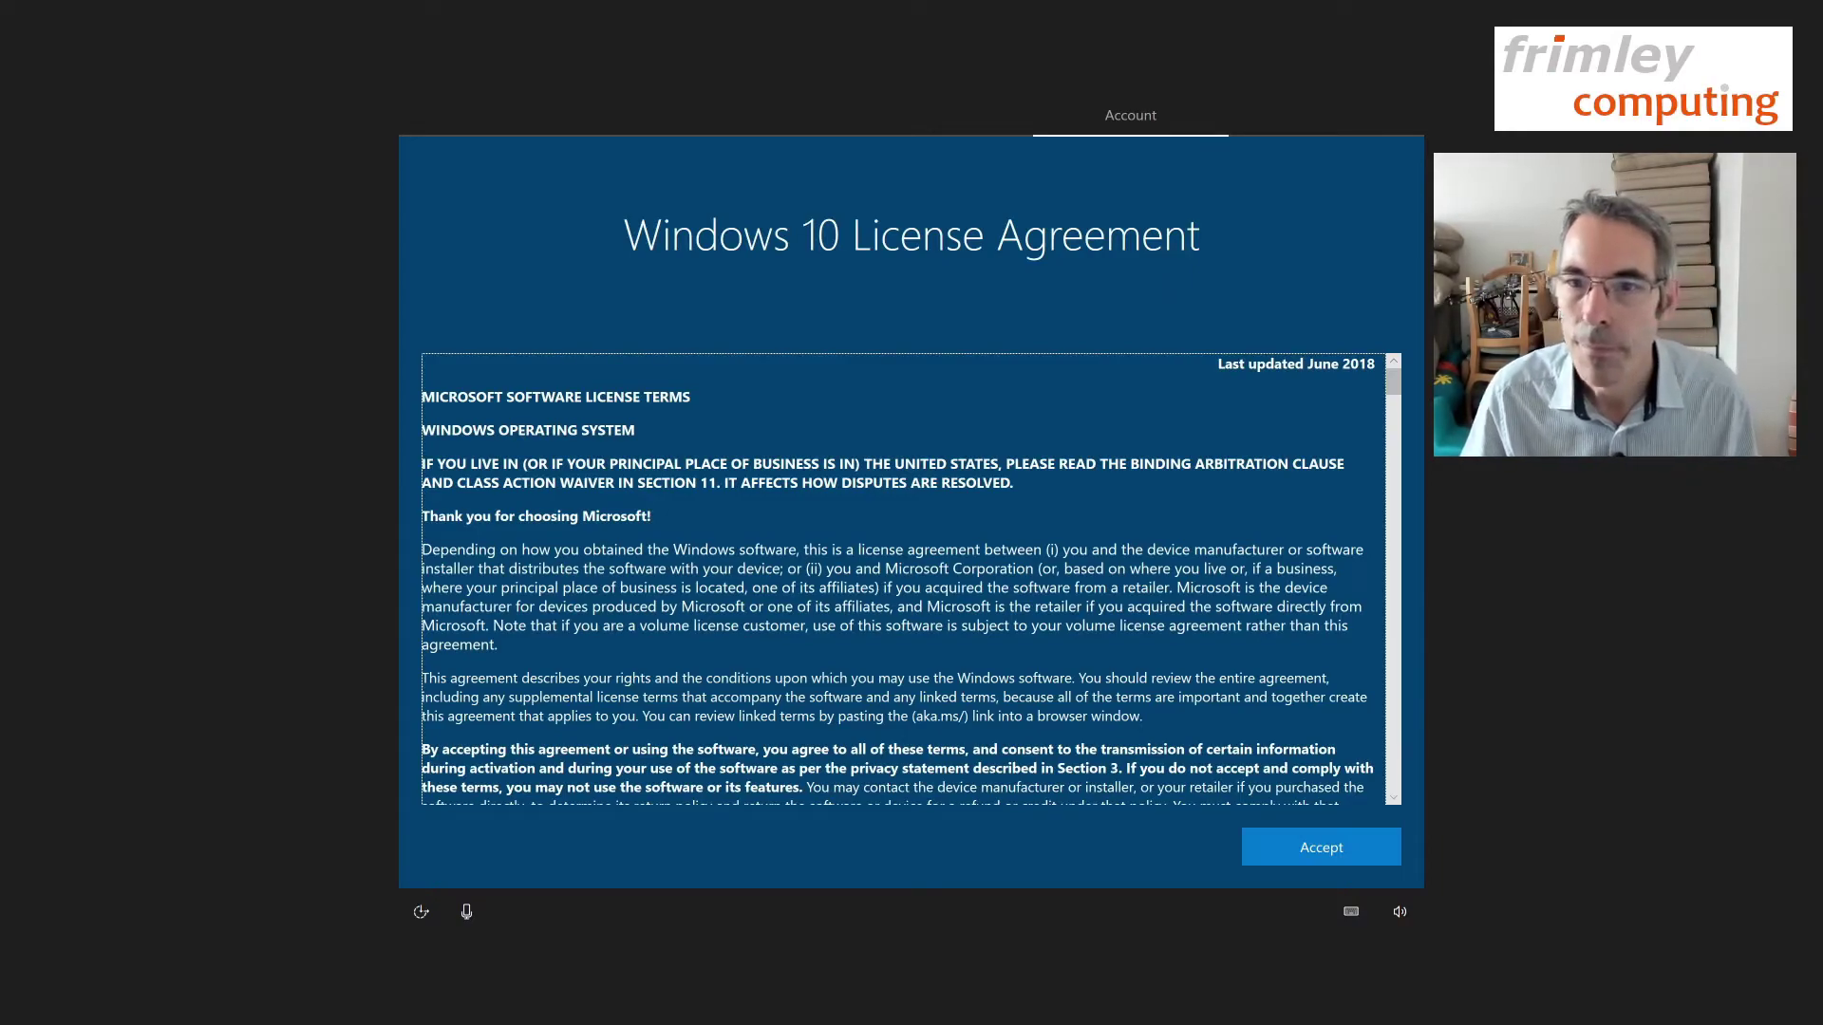
Step: Accept the Windows 10 license agreement
{"action": "scroll", "coordinate": [899, 579], "scroll_direction": "down", "scroll_amount": 20}
{"action": "key", "text": "Tab"}
{"action": "key", "text": "Return"}
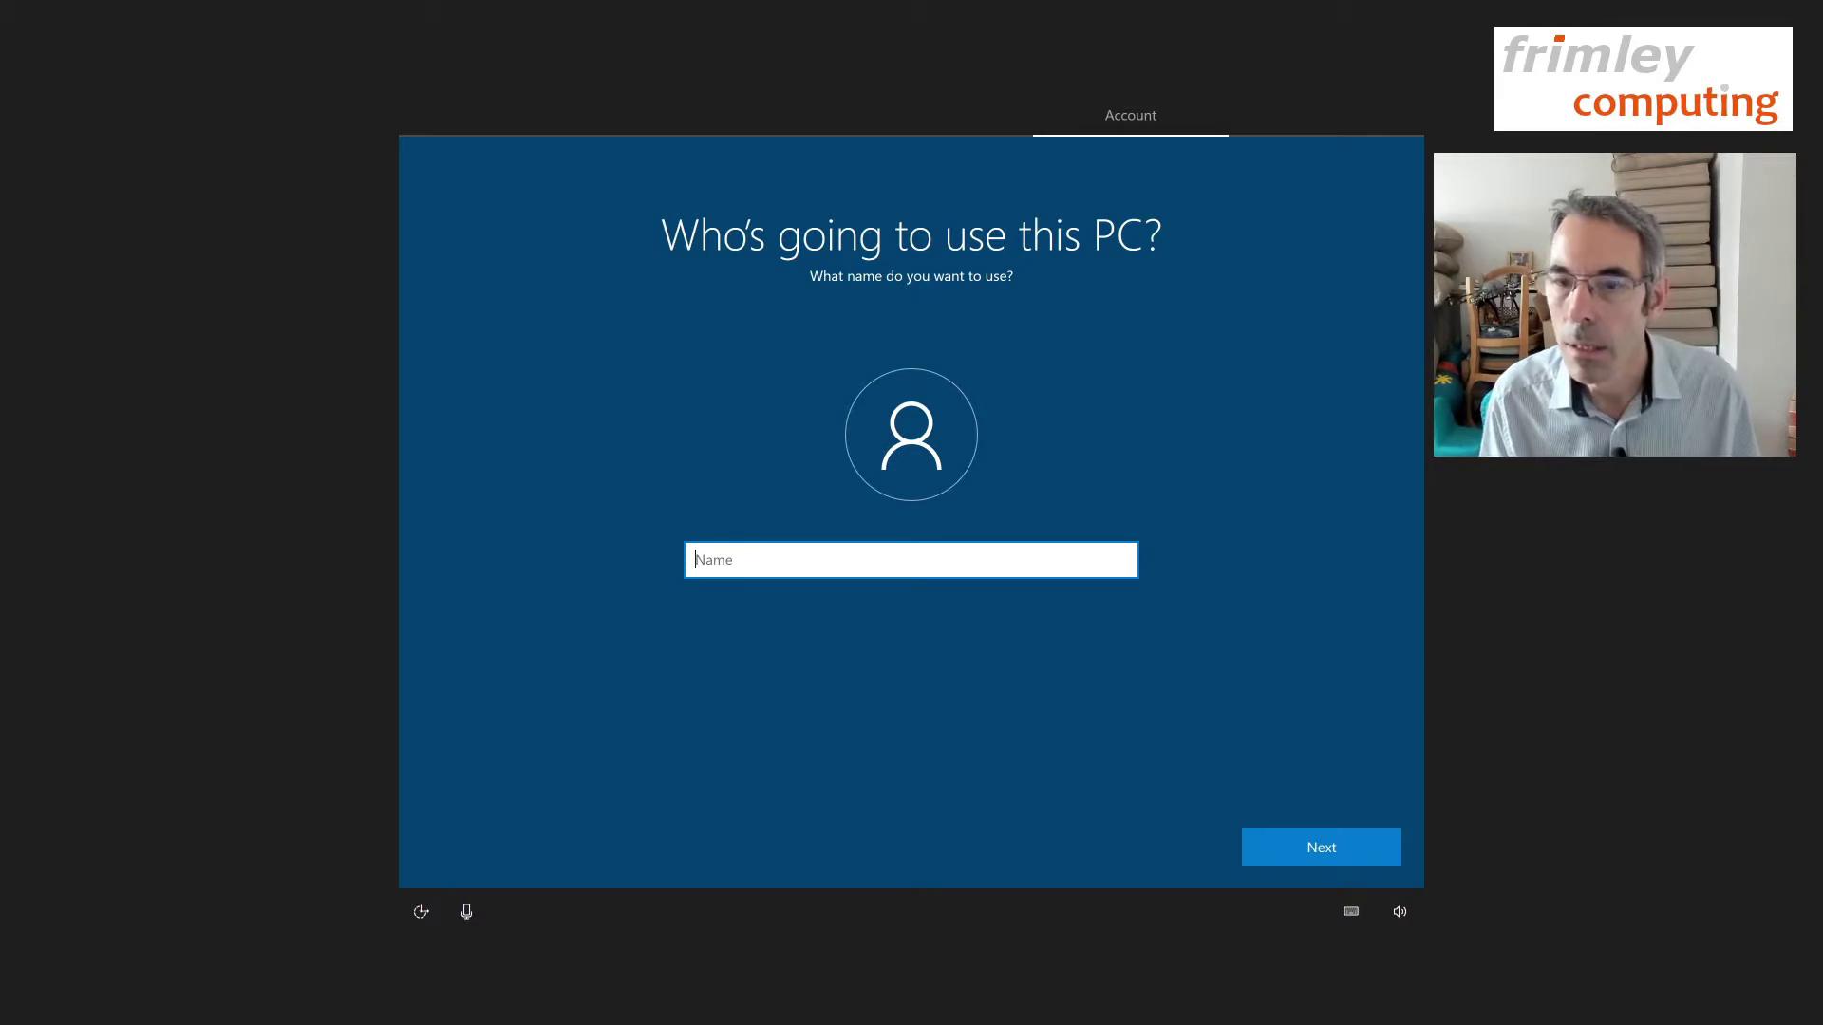
Step: Create the local account 'Admin' and leave the password blank
{"action": "type", "text": "Admin"}
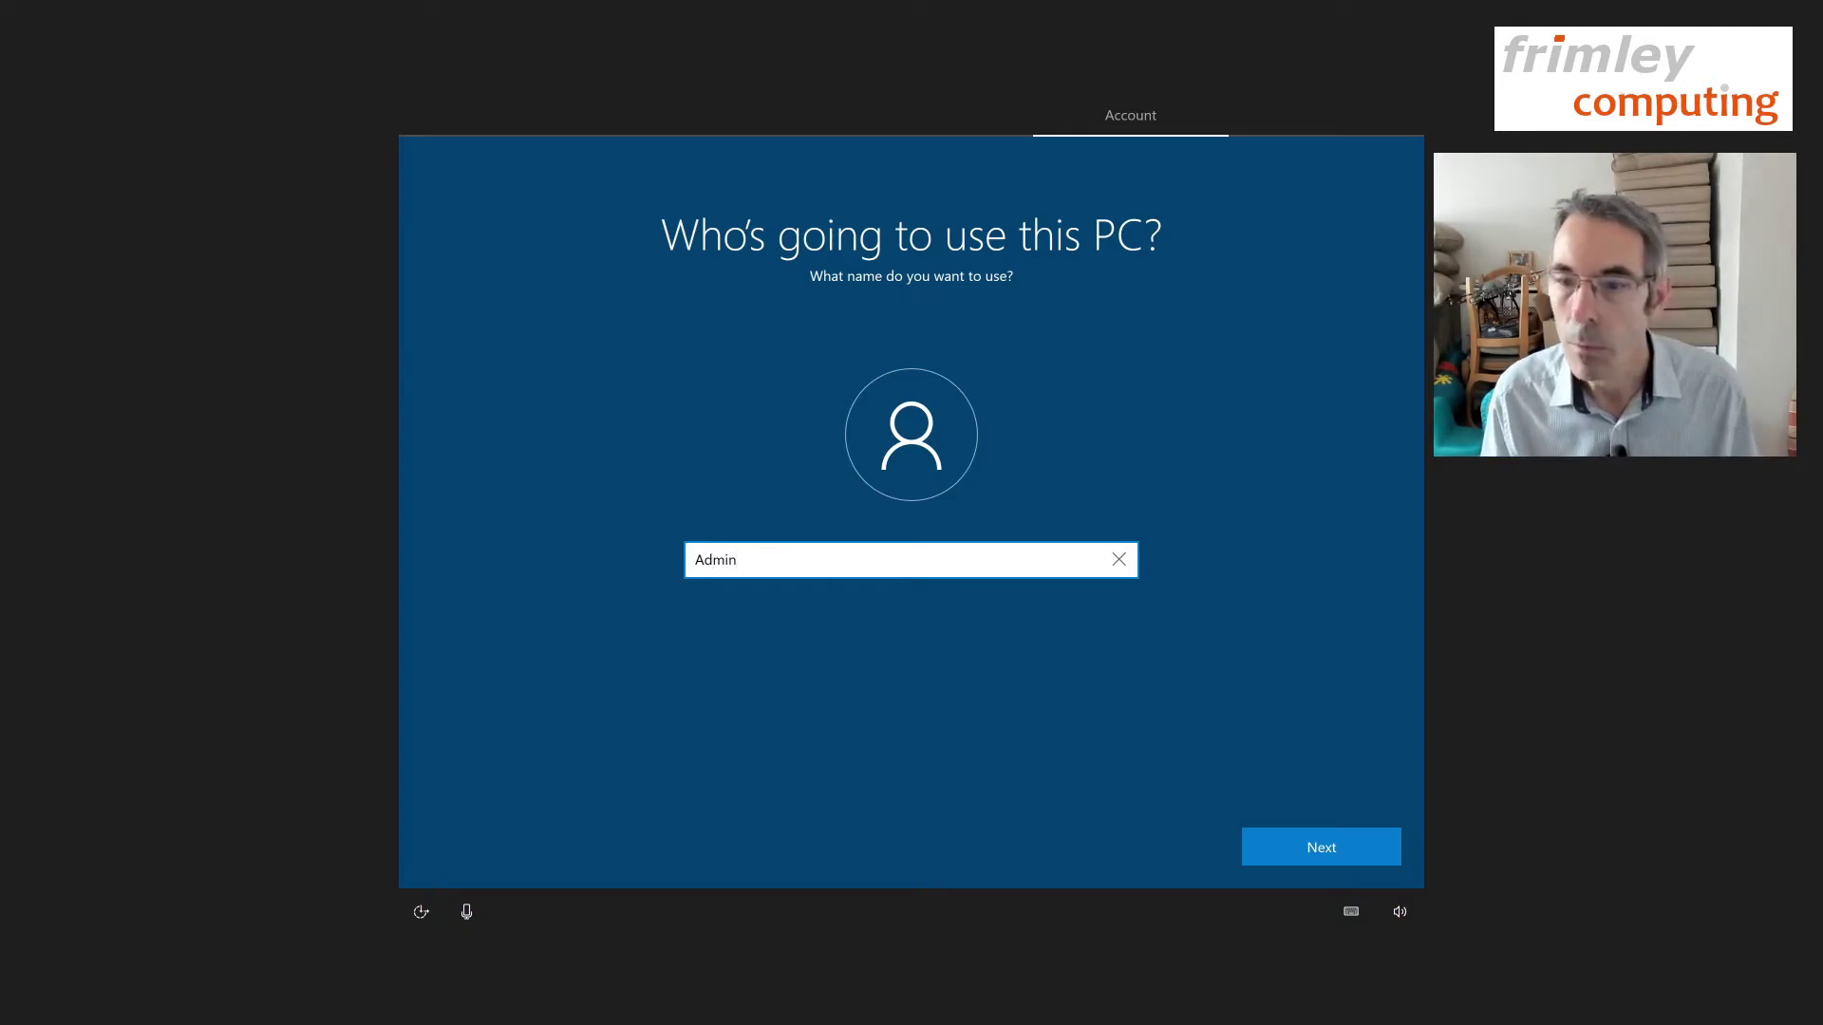
{"action": "key", "text": "Tab"}
{"action": "key", "text": "Return"}
{"action": "key", "text": "Tab"}
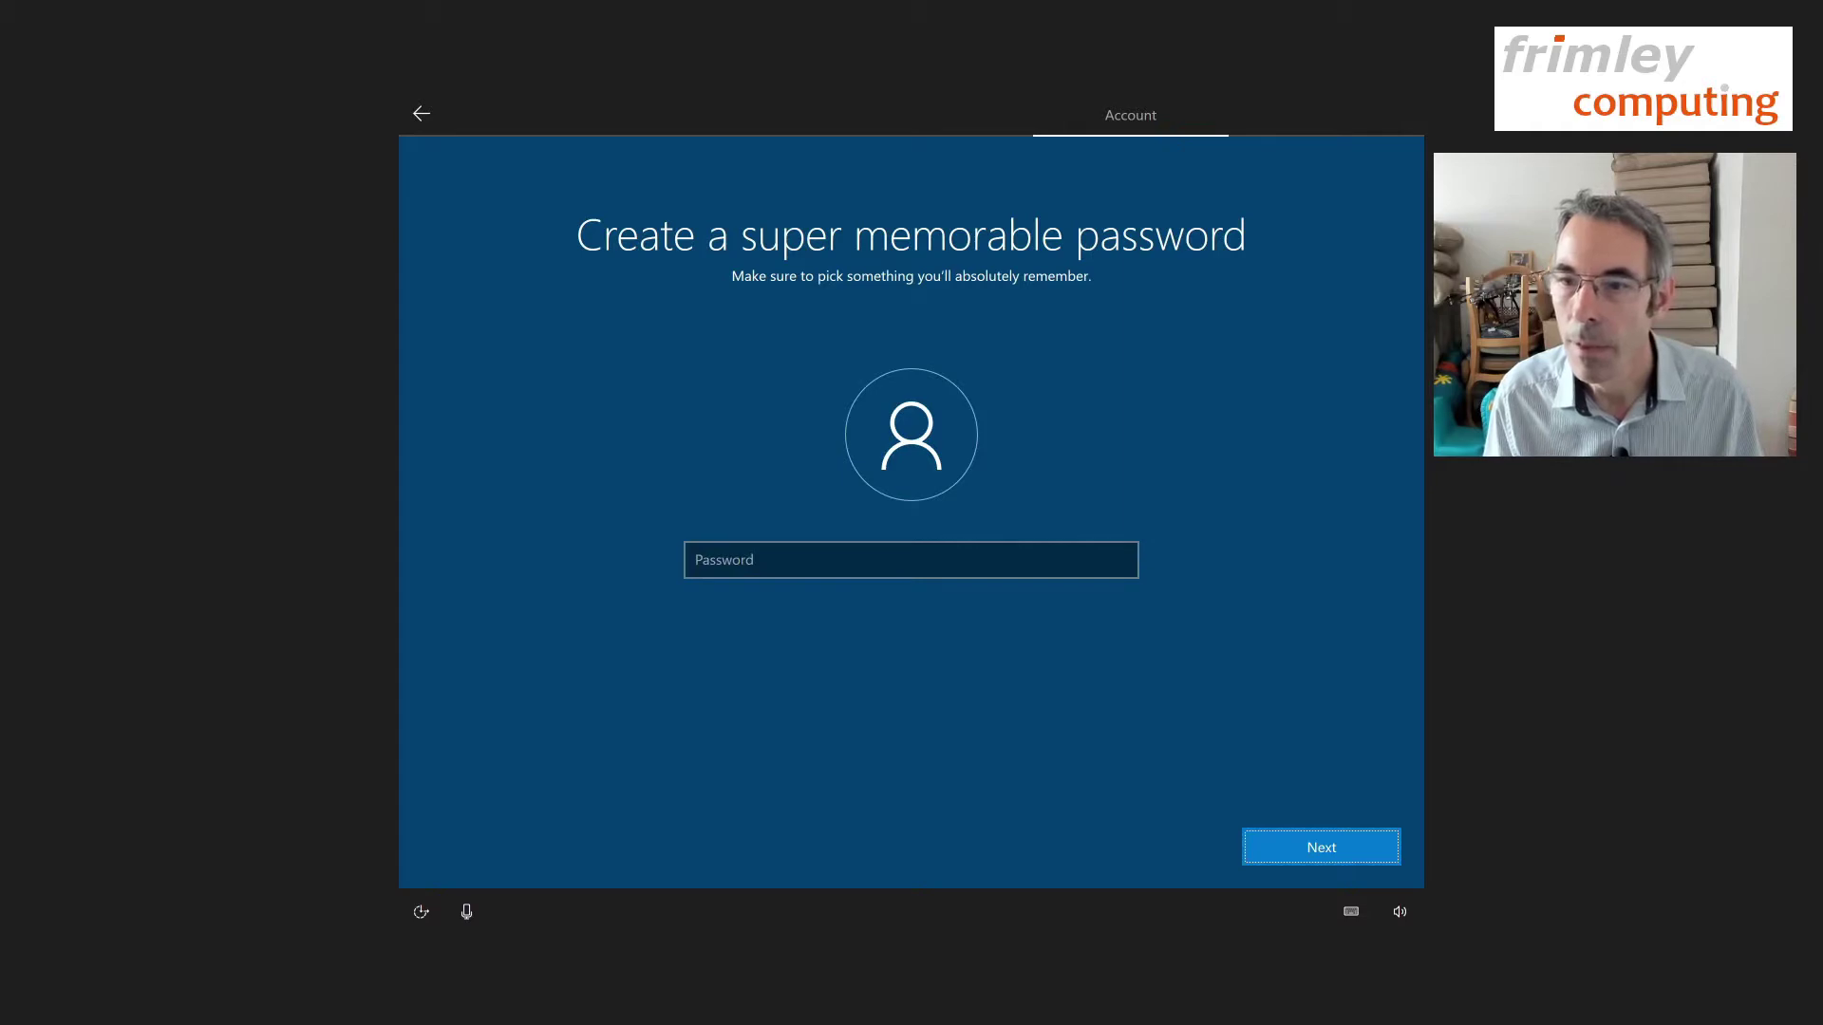
{"action": "key", "text": "Return"}
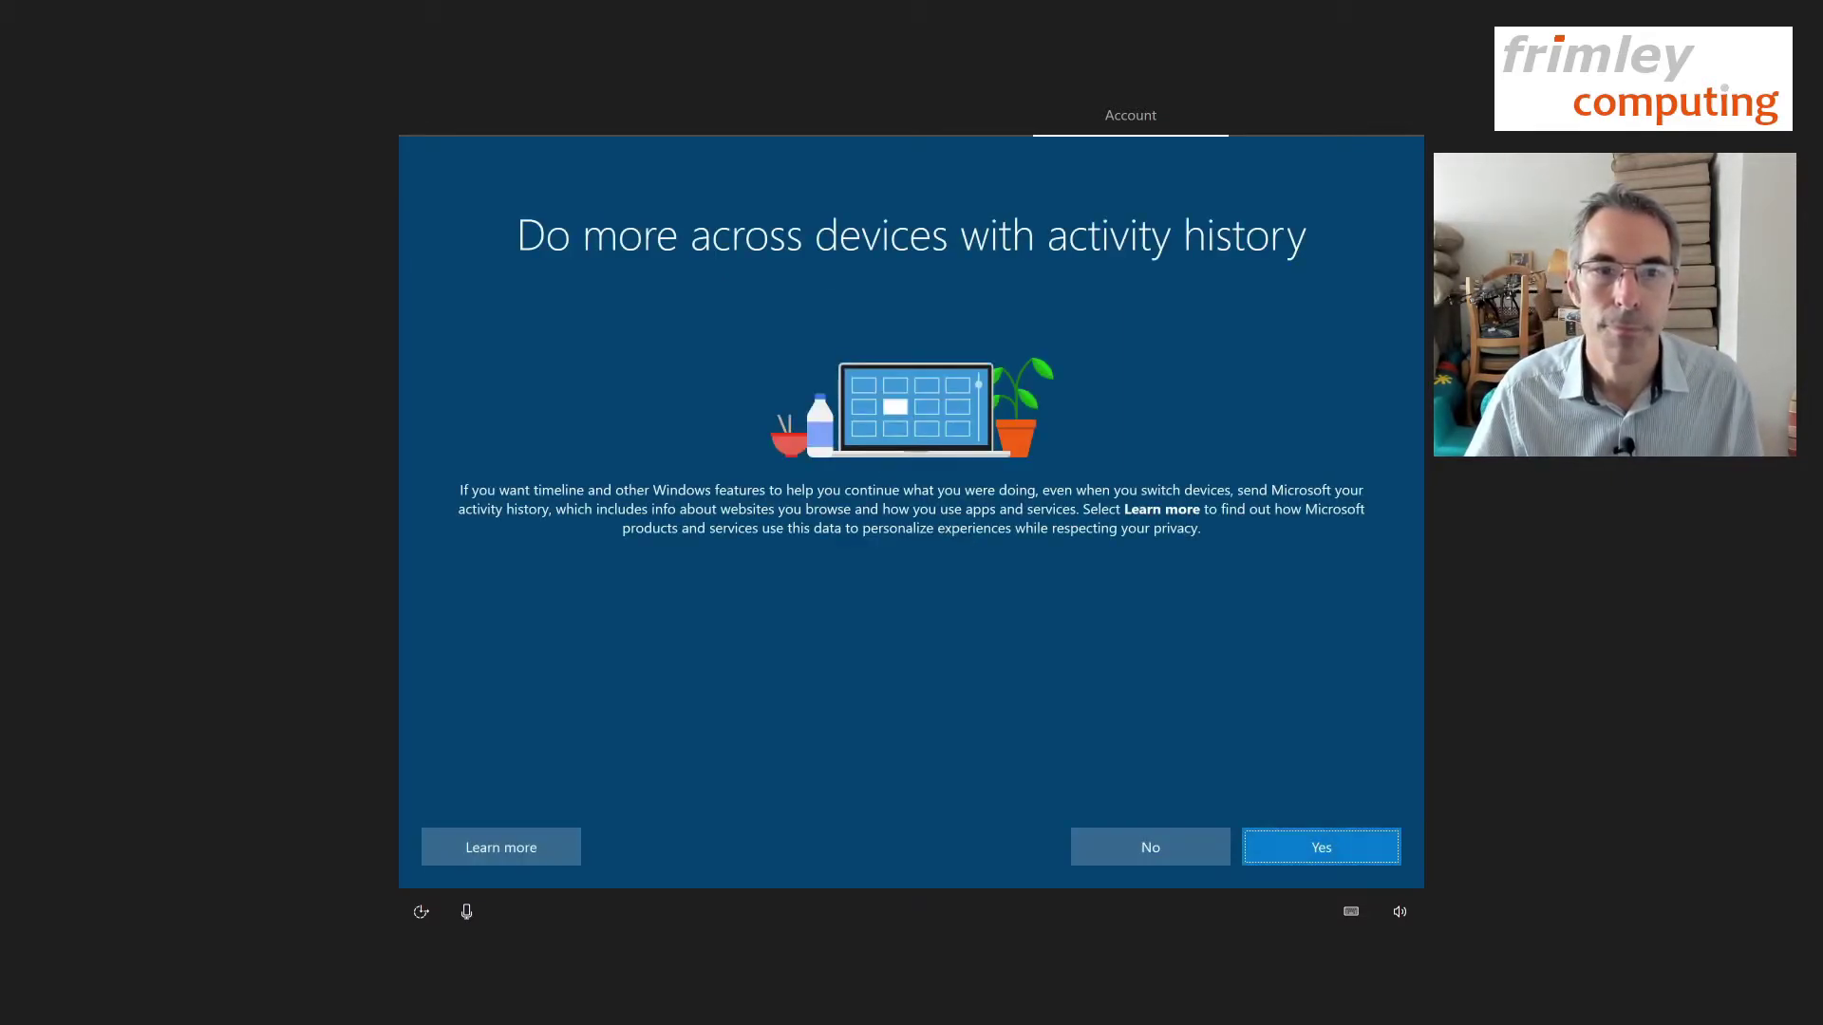
Step: Answer No to sending activity history
{"action": "key", "text": "Tab"}
{"action": "key", "text": "Tab"}
{"action": "key", "text": "Tab"}
{"action": "key", "text": "Tab"}
{"action": "key", "text": "Tab"}
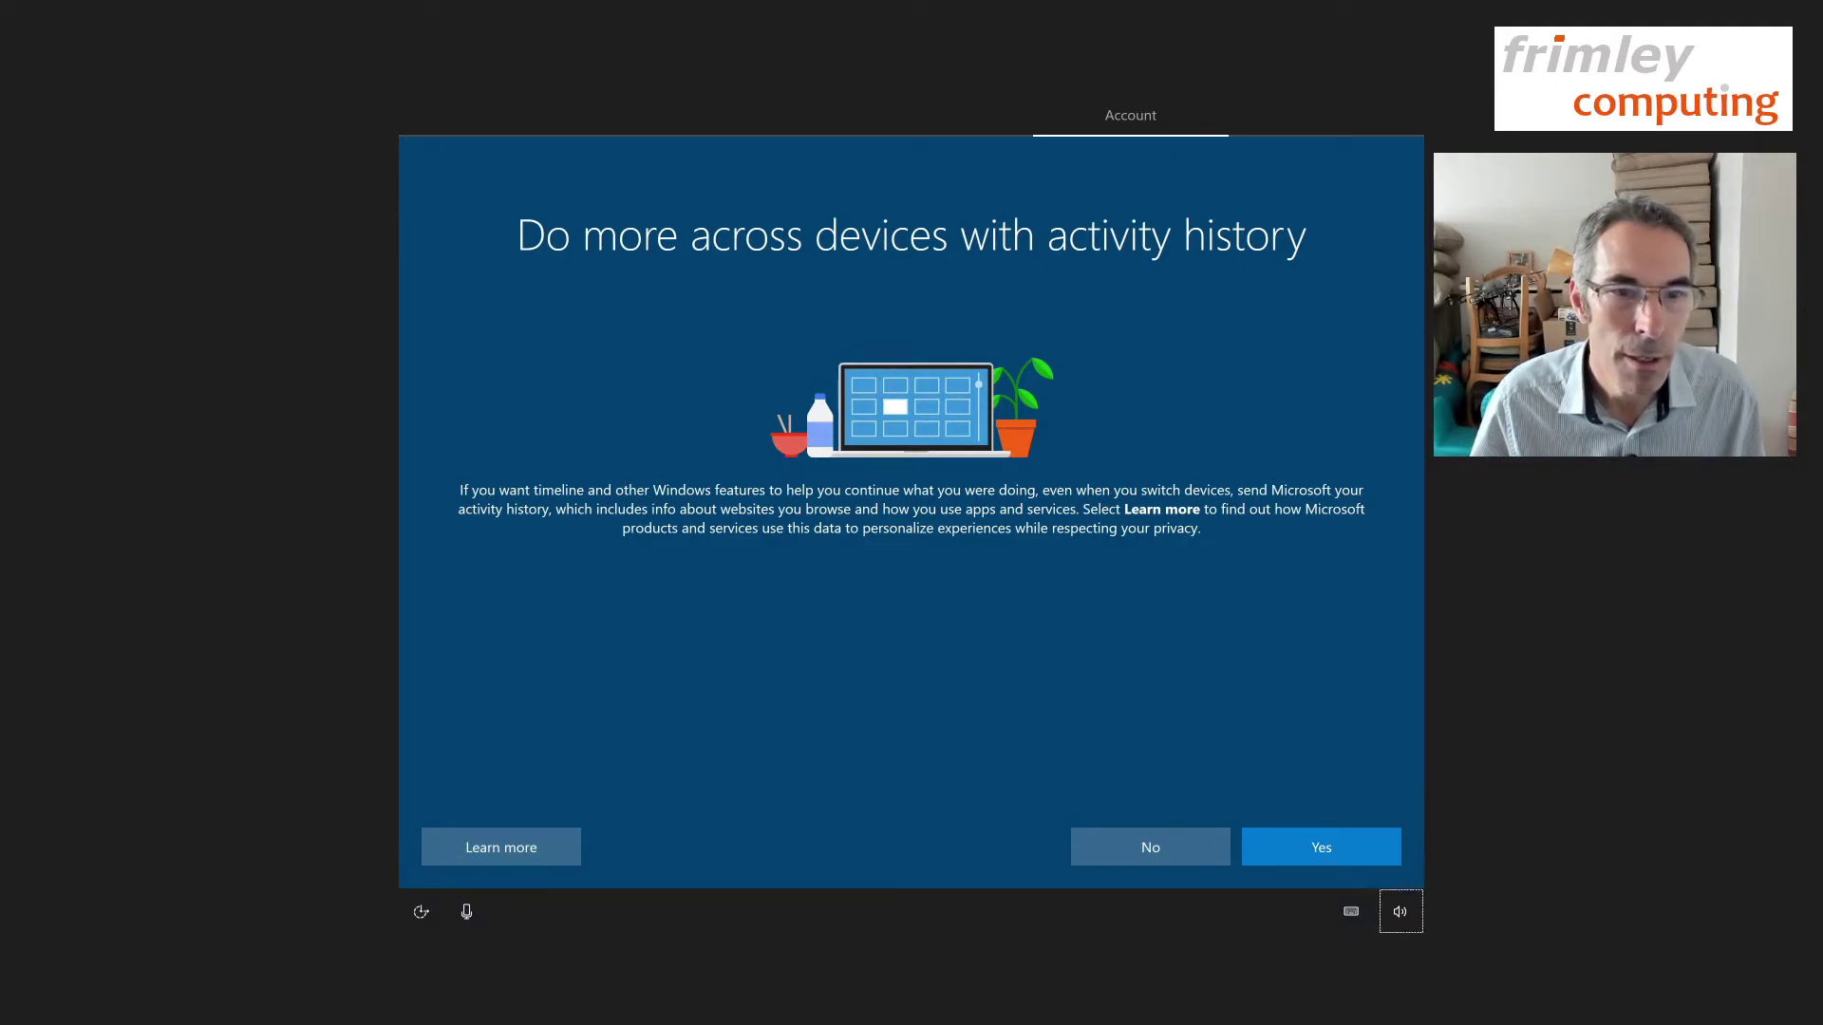
{"action": "key", "text": "Tab"}
{"action": "key", "text": "Return"}
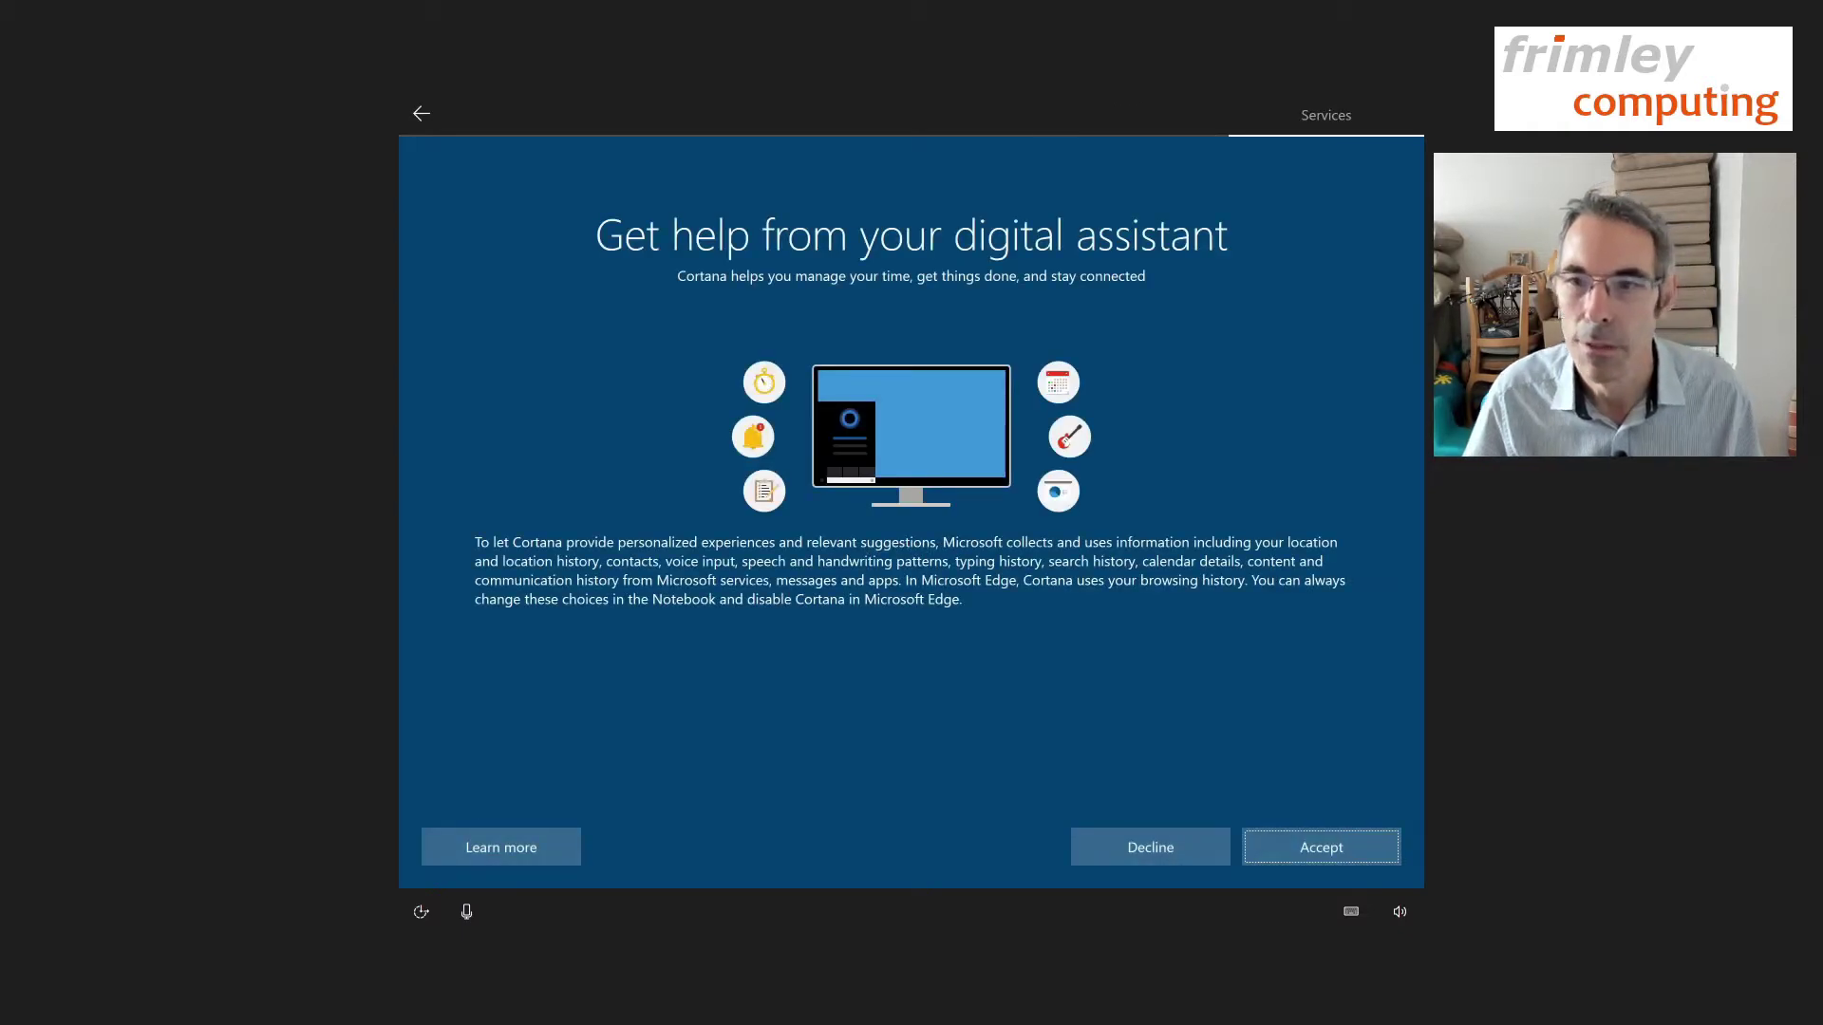
Step: Decline the Cortana digital assistant
{"action": "key", "text": "Tab"}
{"action": "key", "text": "Tab"}
{"action": "key", "text": "Tab"}
{"action": "key", "text": "Tab"}
{"action": "key", "text": "Tab"}
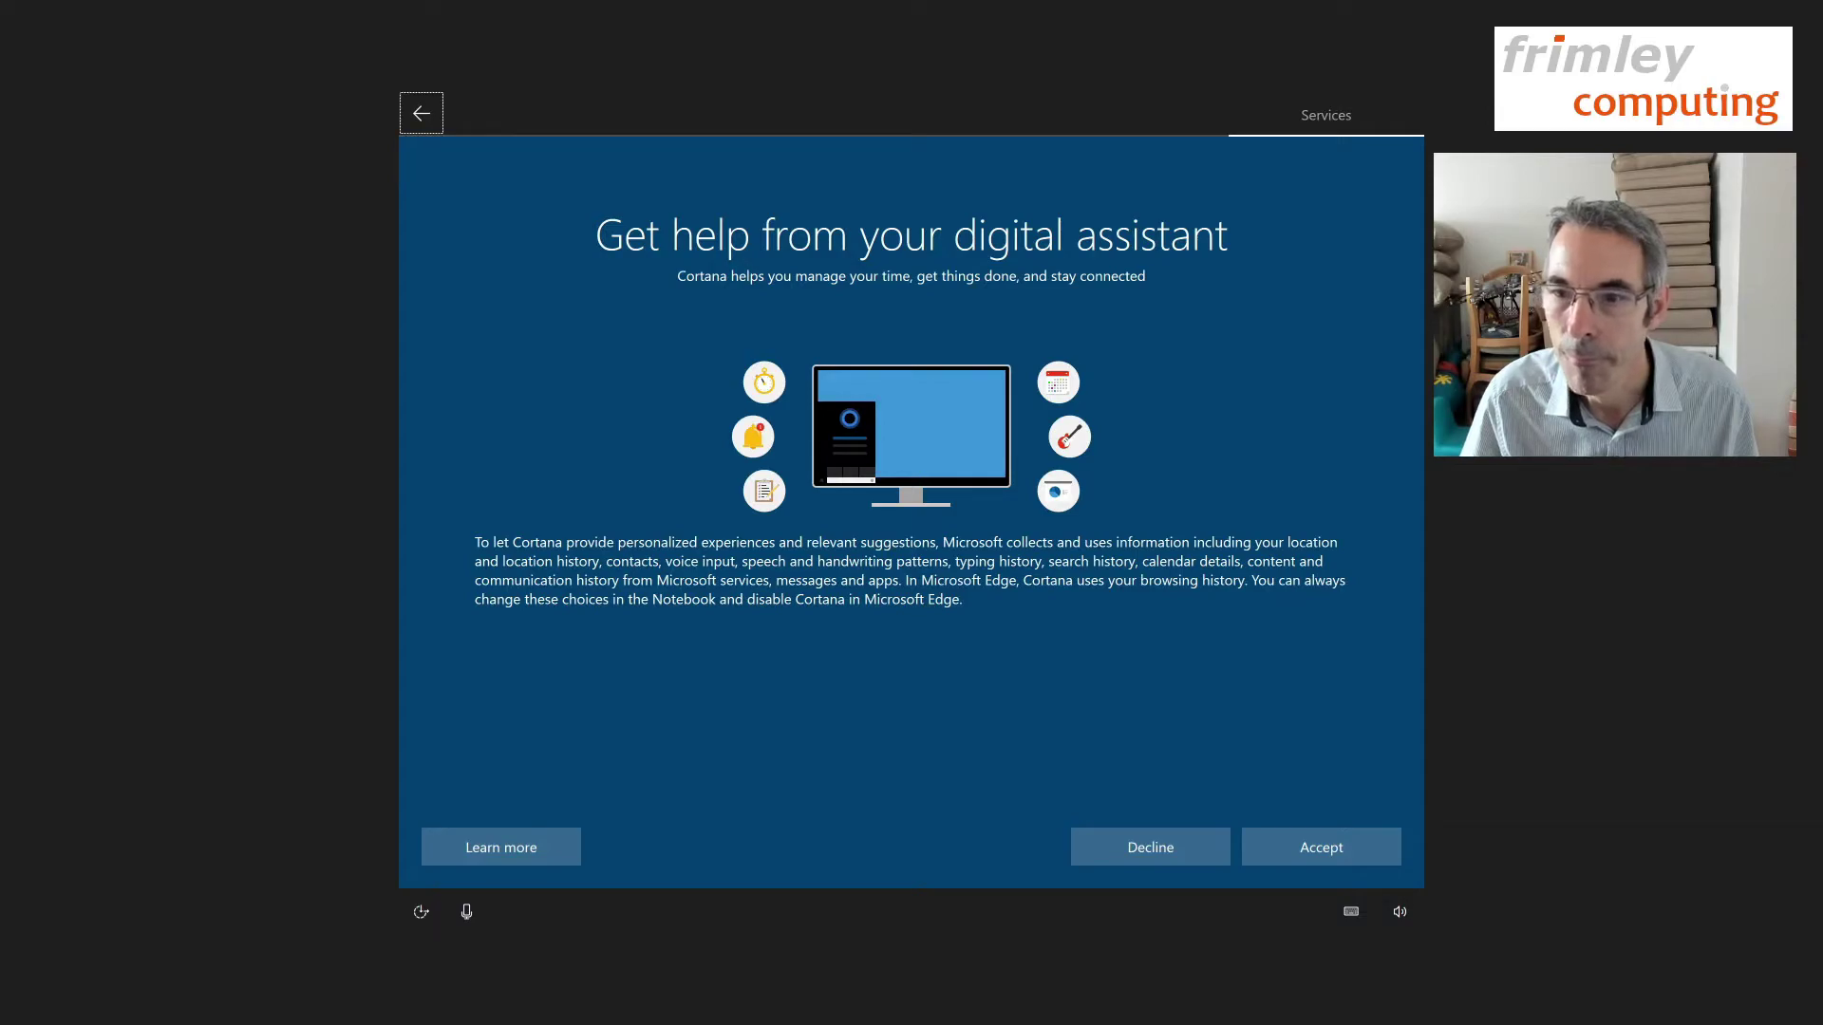
{"action": "key", "text": "Tab"}
{"action": "key", "text": "Tab"}
{"action": "key", "text": "Return"}
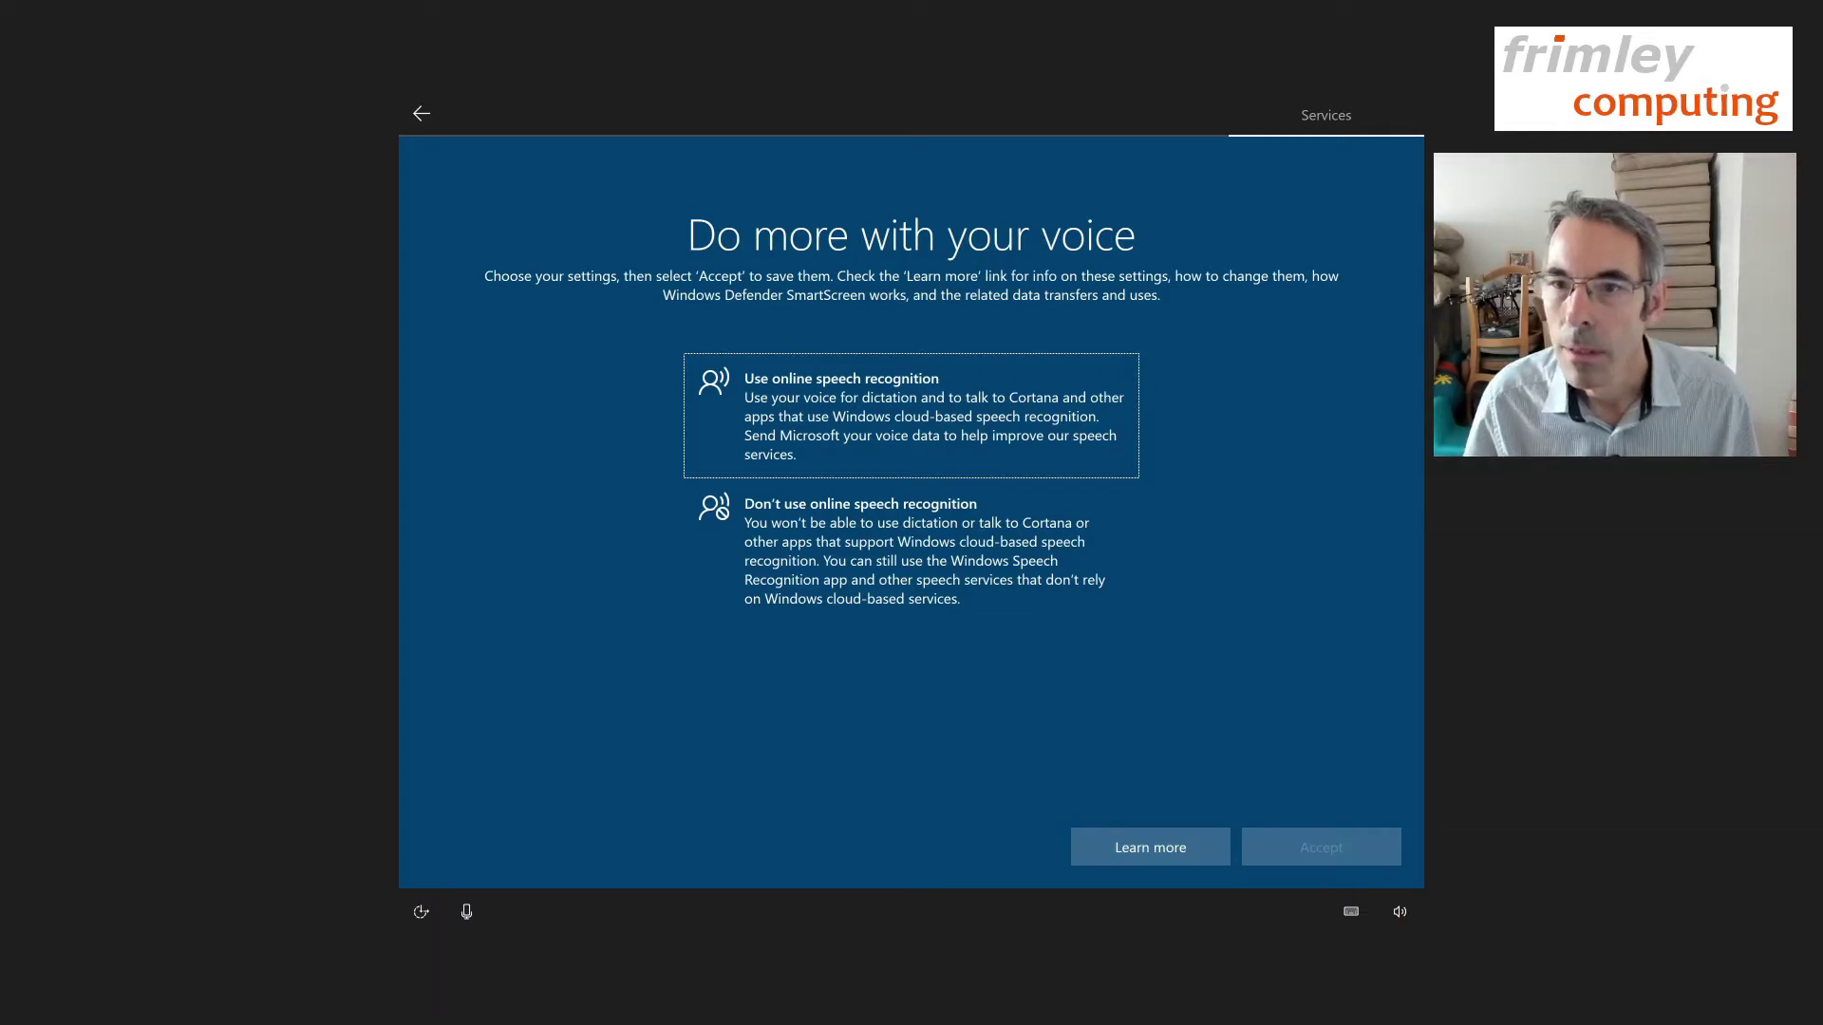
Step: Turn off online speech recognition and accept that choice
{"action": "key", "text": "Down"}
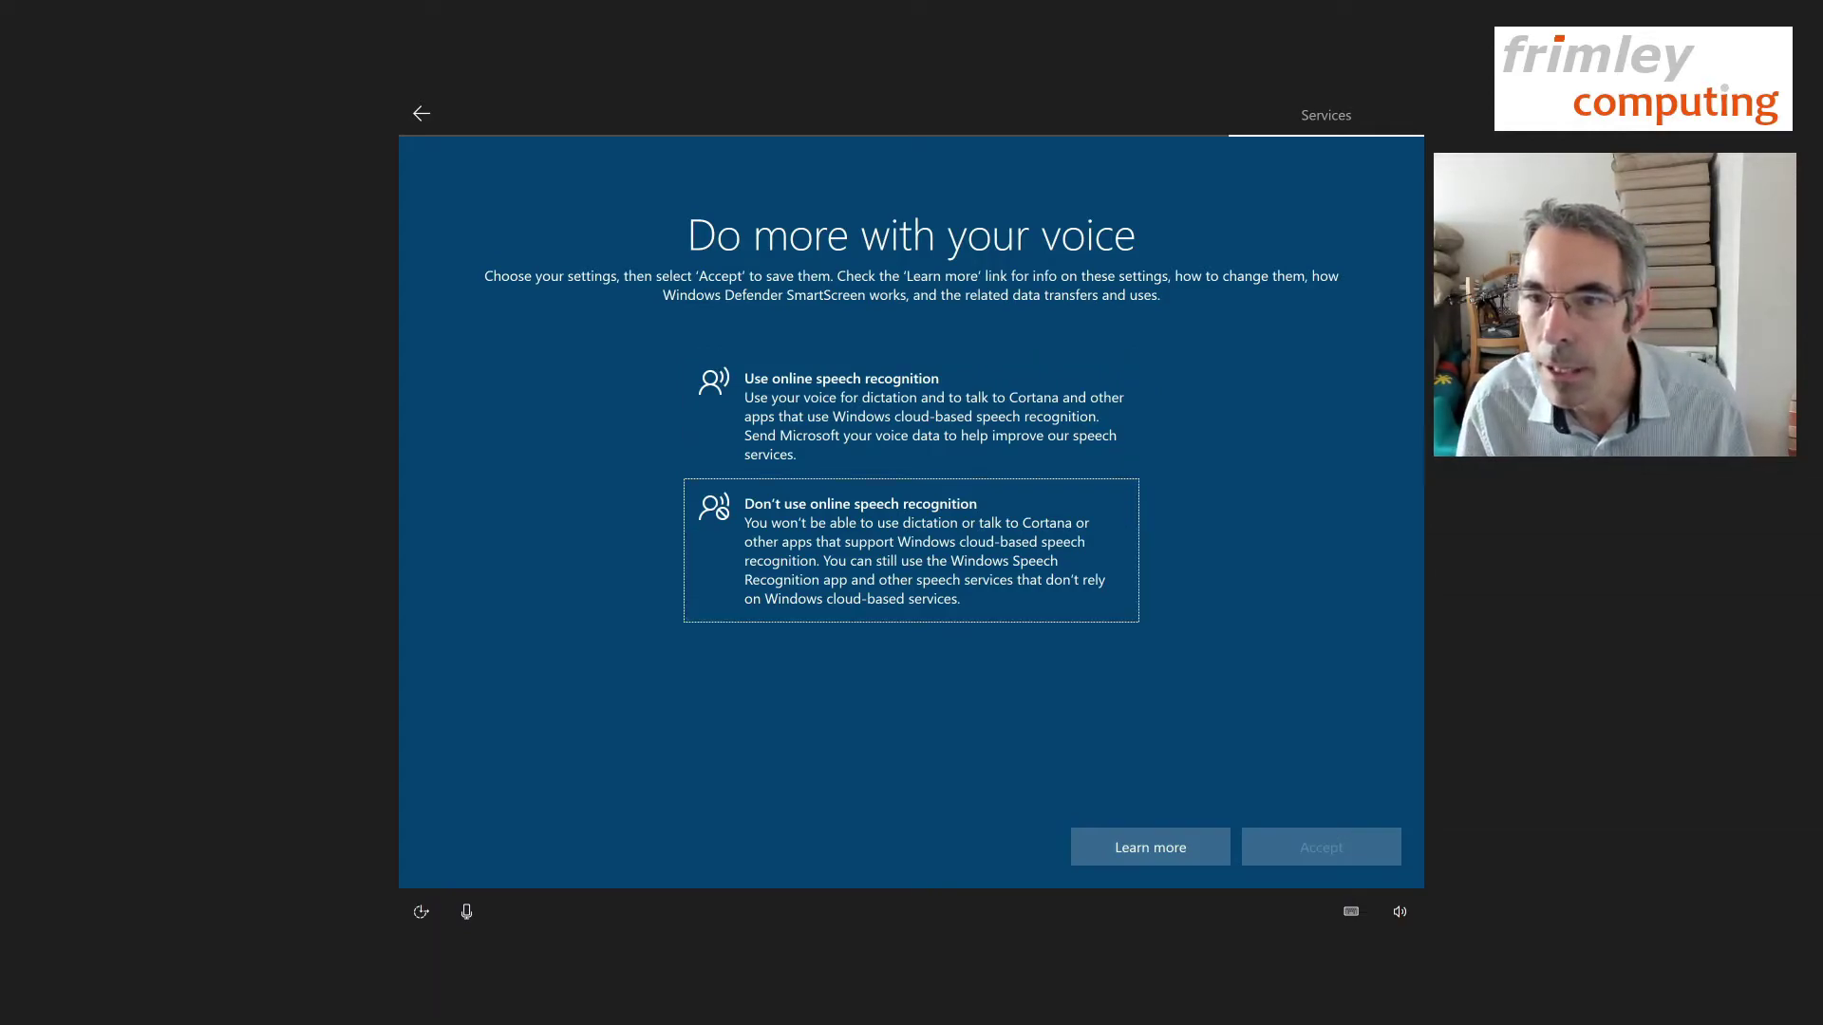
{"action": "key", "text": "Tab"}
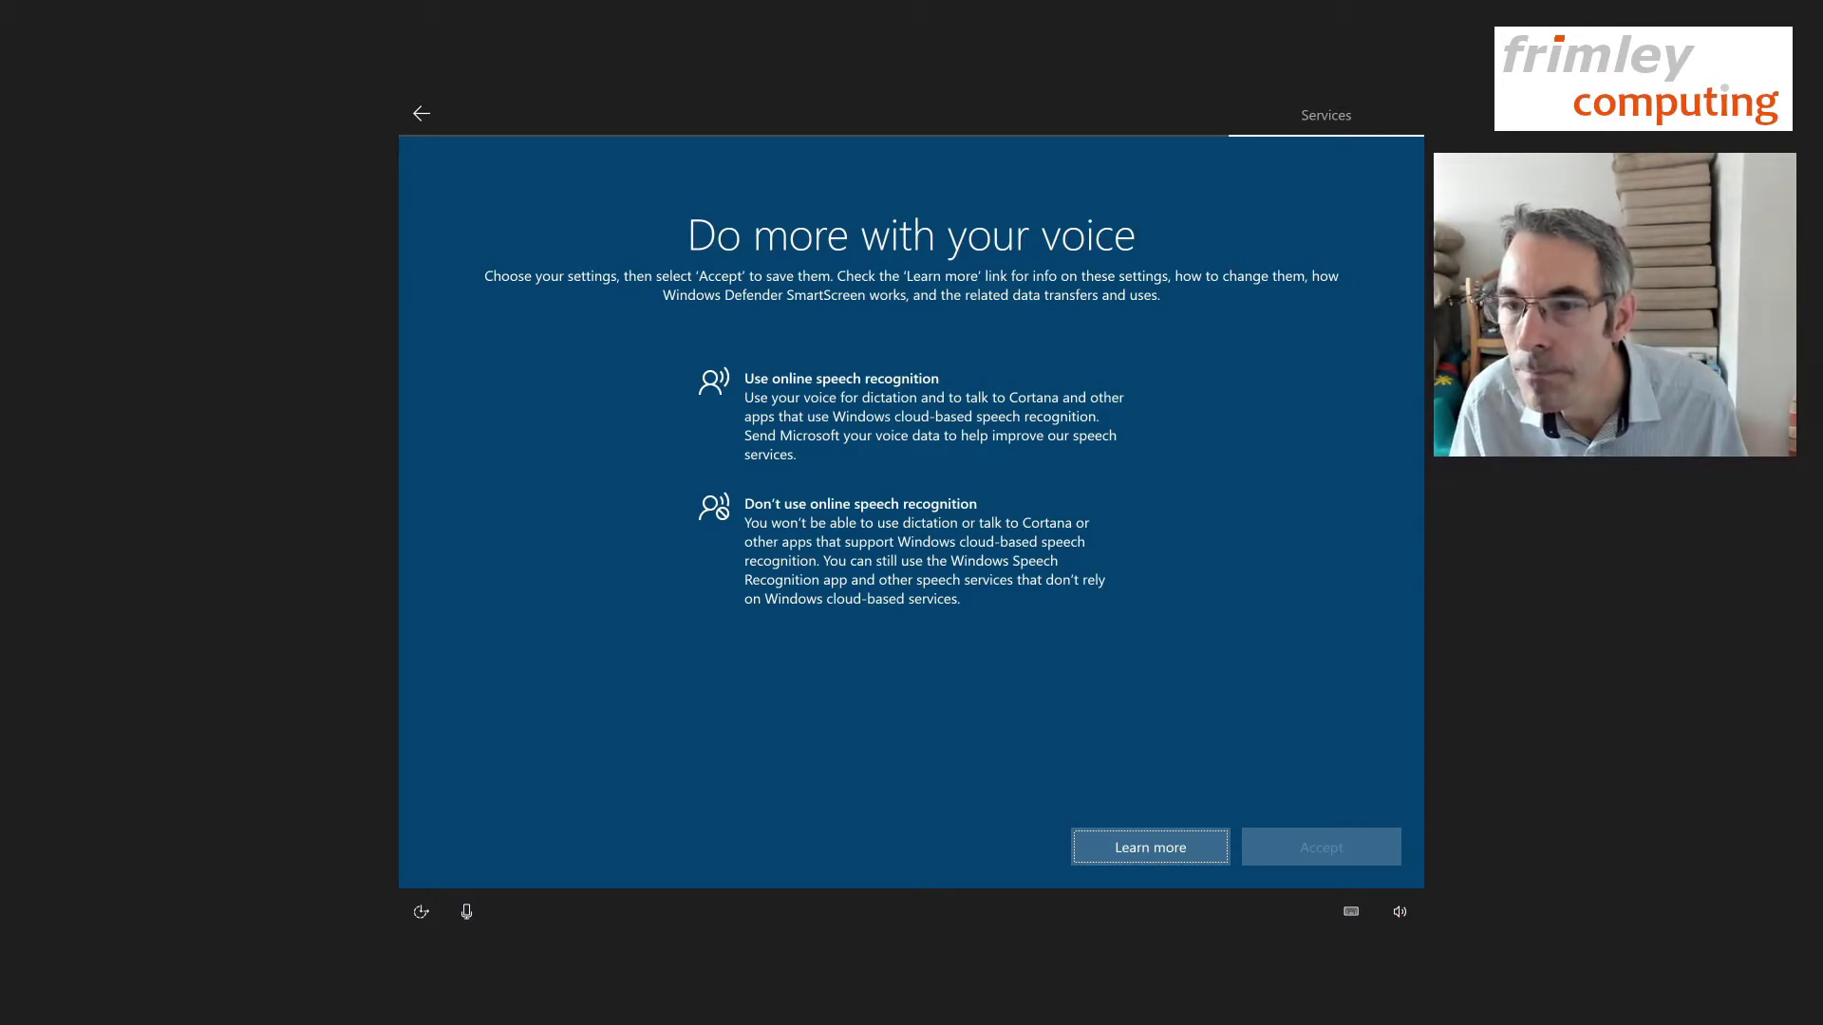
{"action": "key", "text": "Tab"}
{"action": "key", "text": "Tab"}
{"action": "key", "text": "Tab"}
{"action": "key", "text": "Tab"}
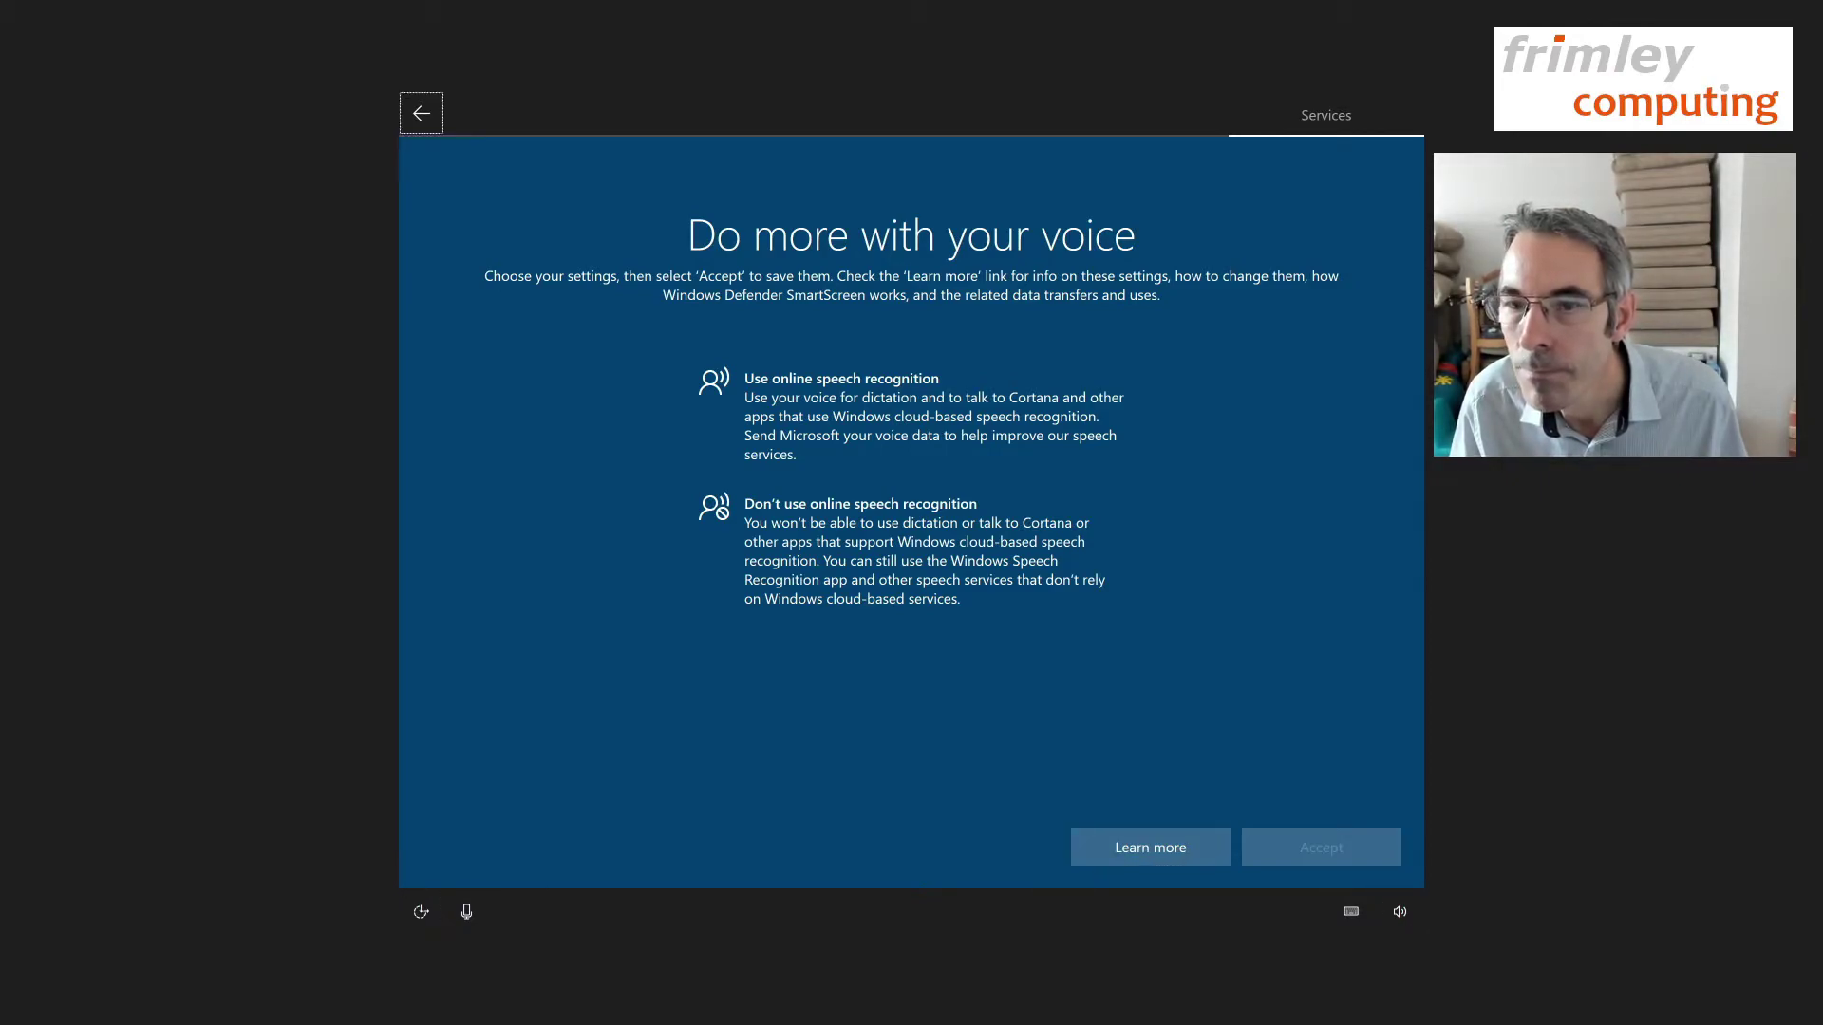
{"action": "key", "text": "Tab"}
{"action": "key", "text": "Tab"}
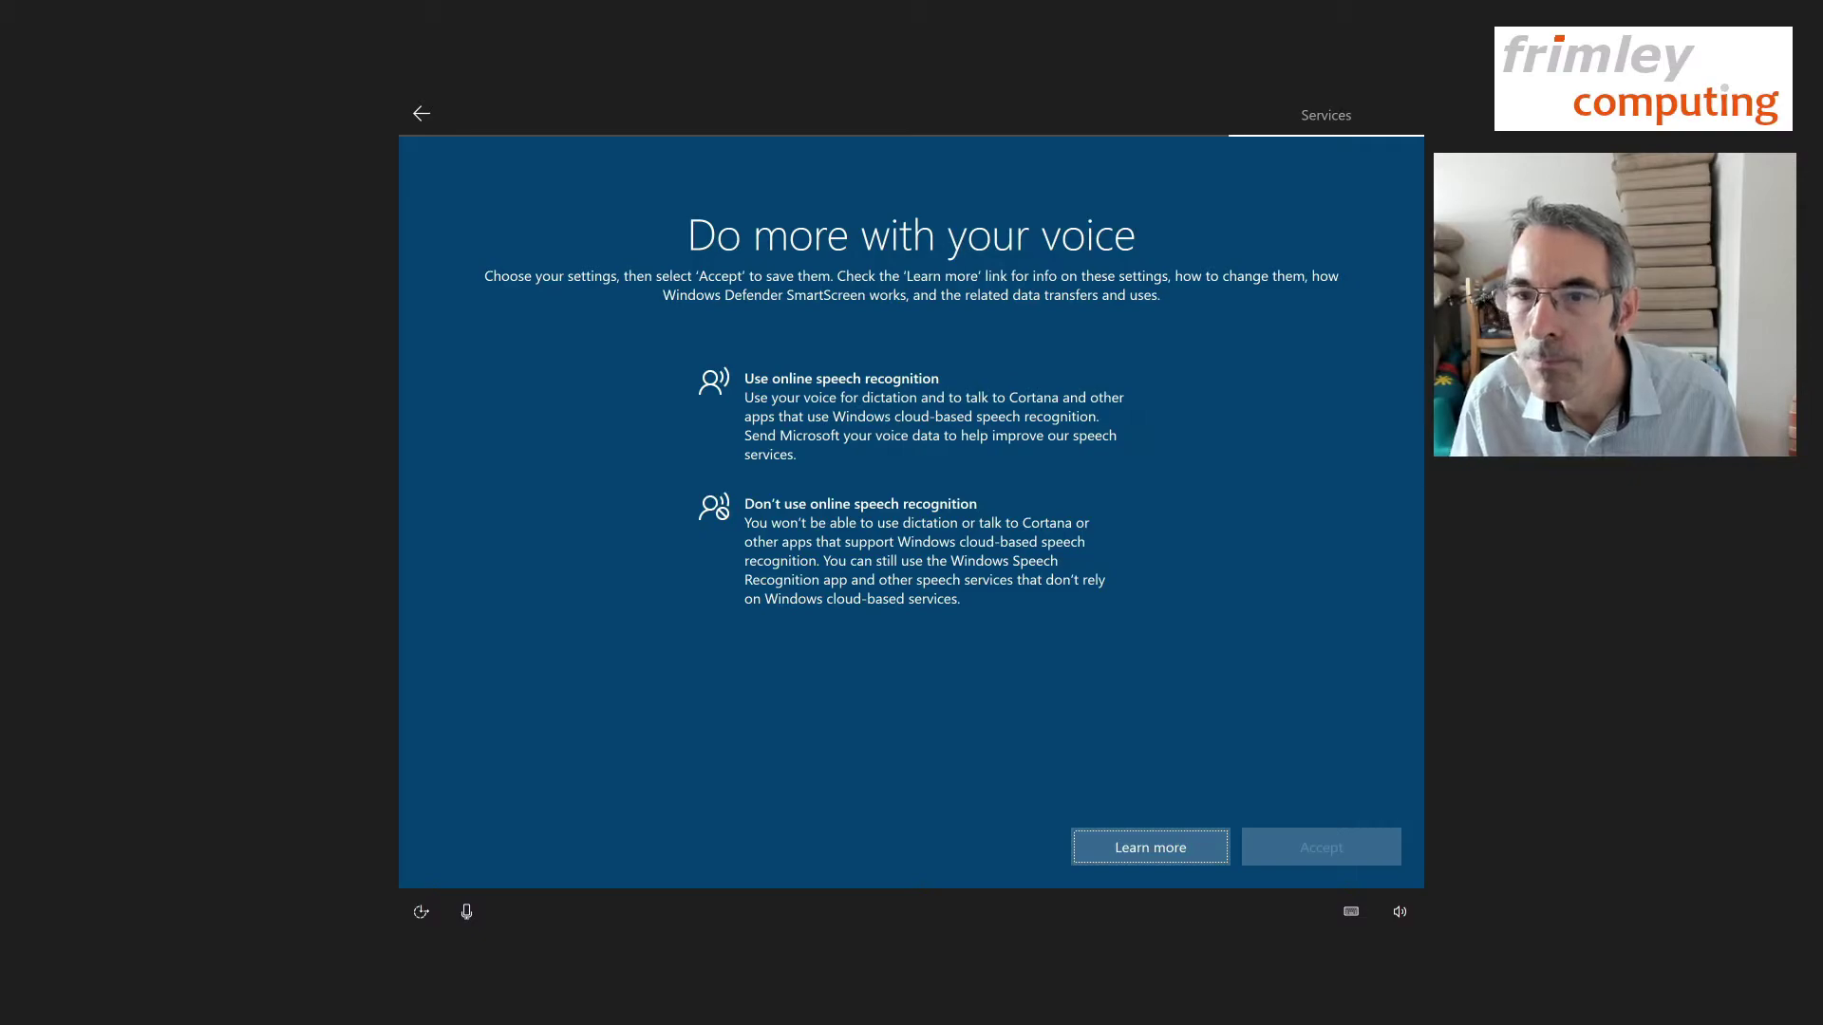
{"action": "key", "text": "Tab"}
{"action": "key", "text": "Tab"}
{"action": "key", "text": "Tab"}
{"action": "key", "text": "Tab"}
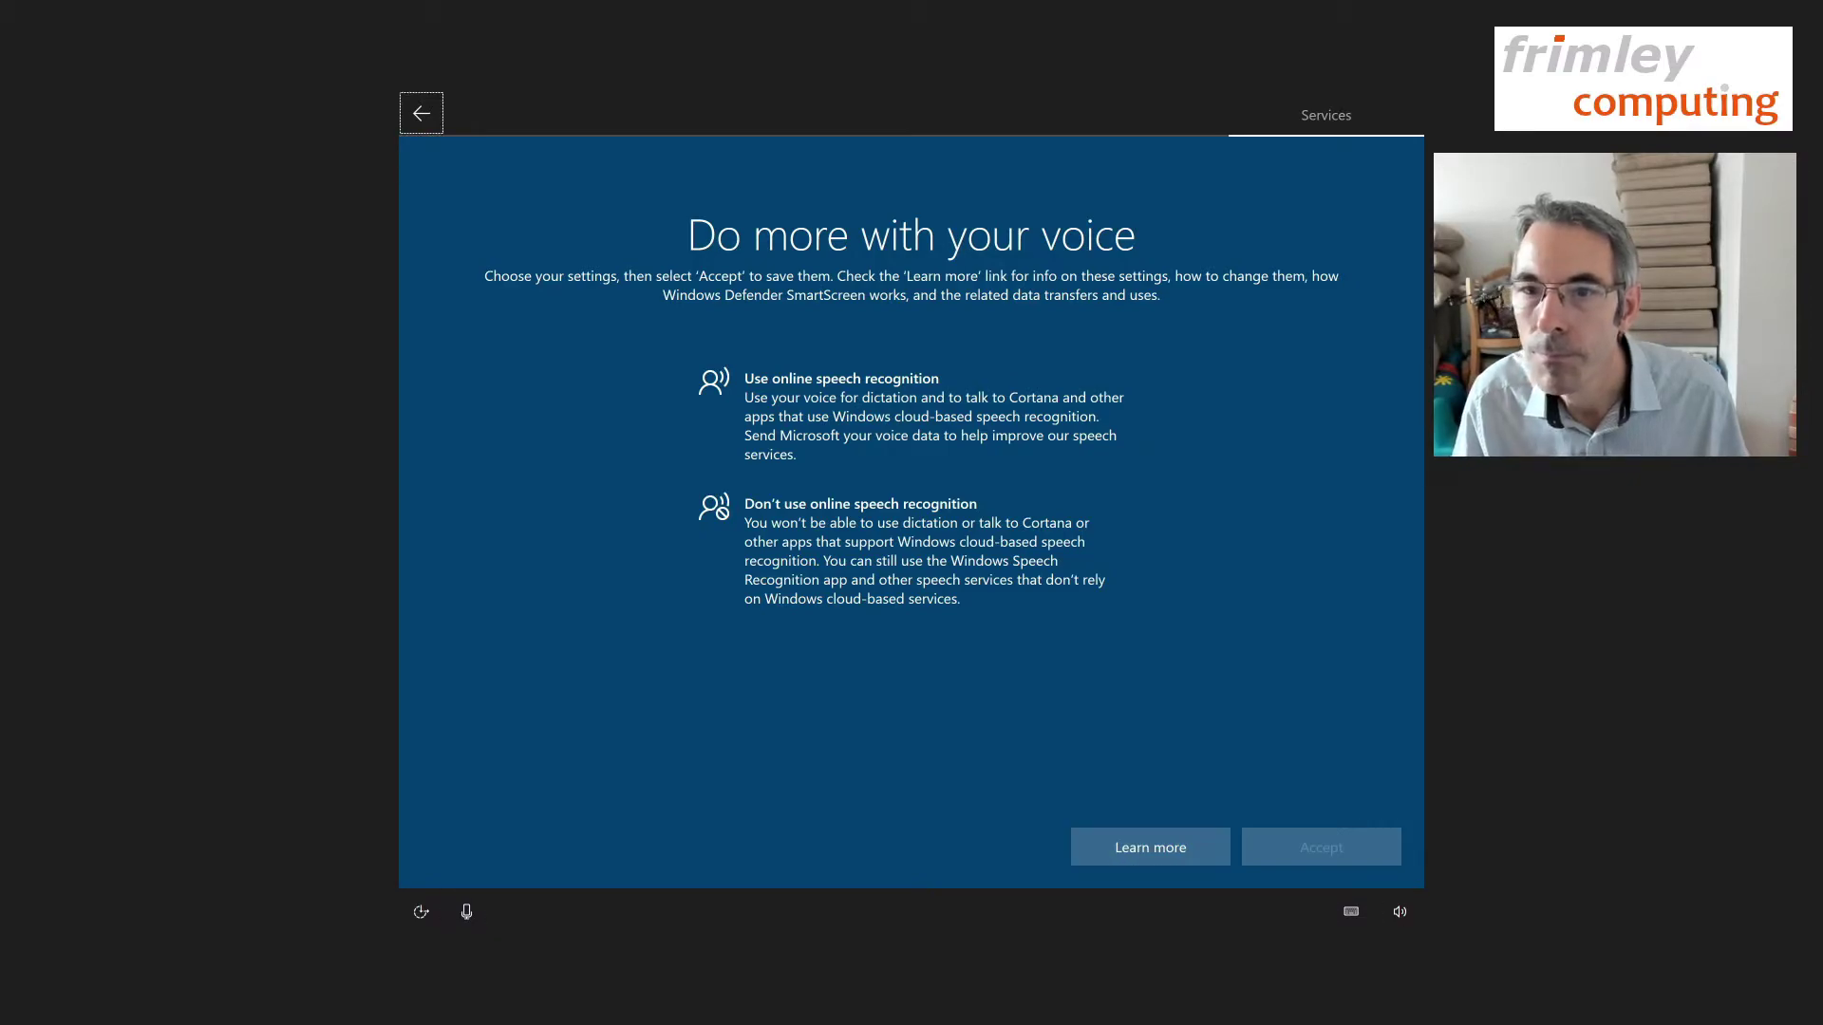
{"action": "key", "text": "Tab"}
{"action": "key", "text": "Down"}
{"action": "key", "text": "space"}
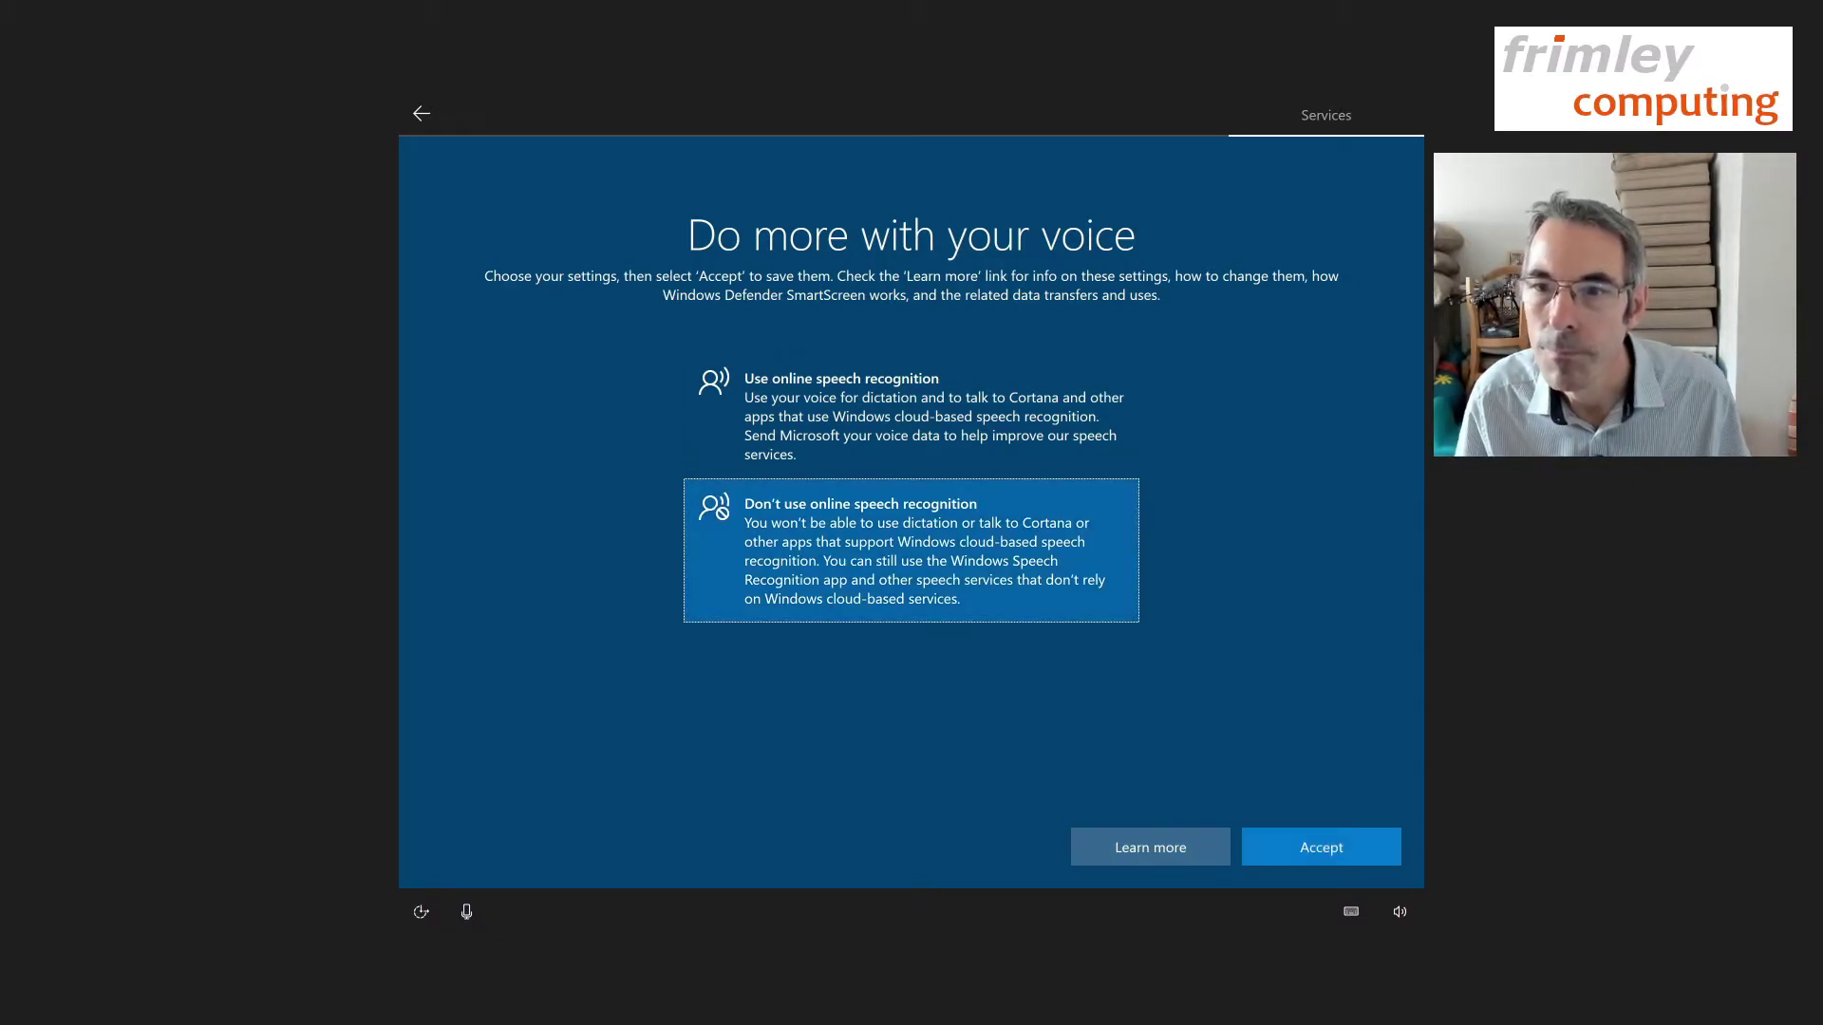
{"action": "key", "text": "Tab"}
{"action": "key", "text": "Tab"}
{"action": "key", "text": "Return"}
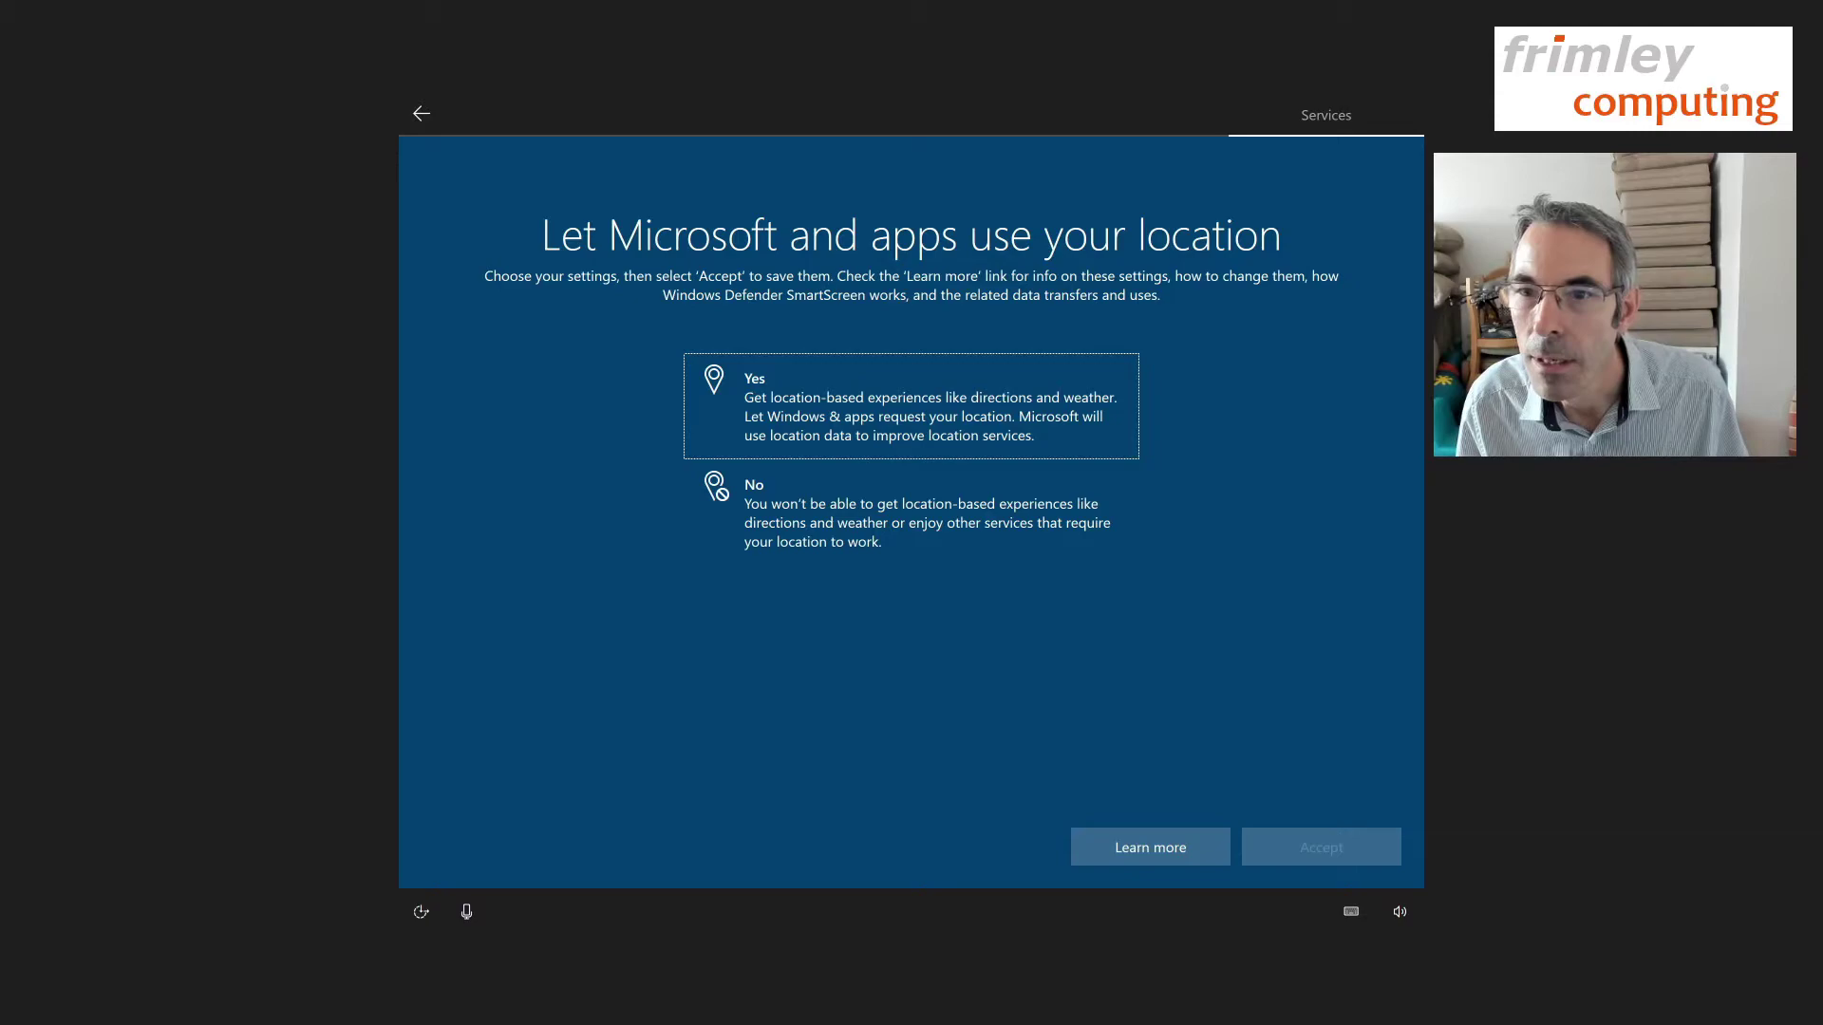
Step: Choose Yes to allow location services and accept
{"action": "key", "text": "Down"}
{"action": "key", "text": "Up"}
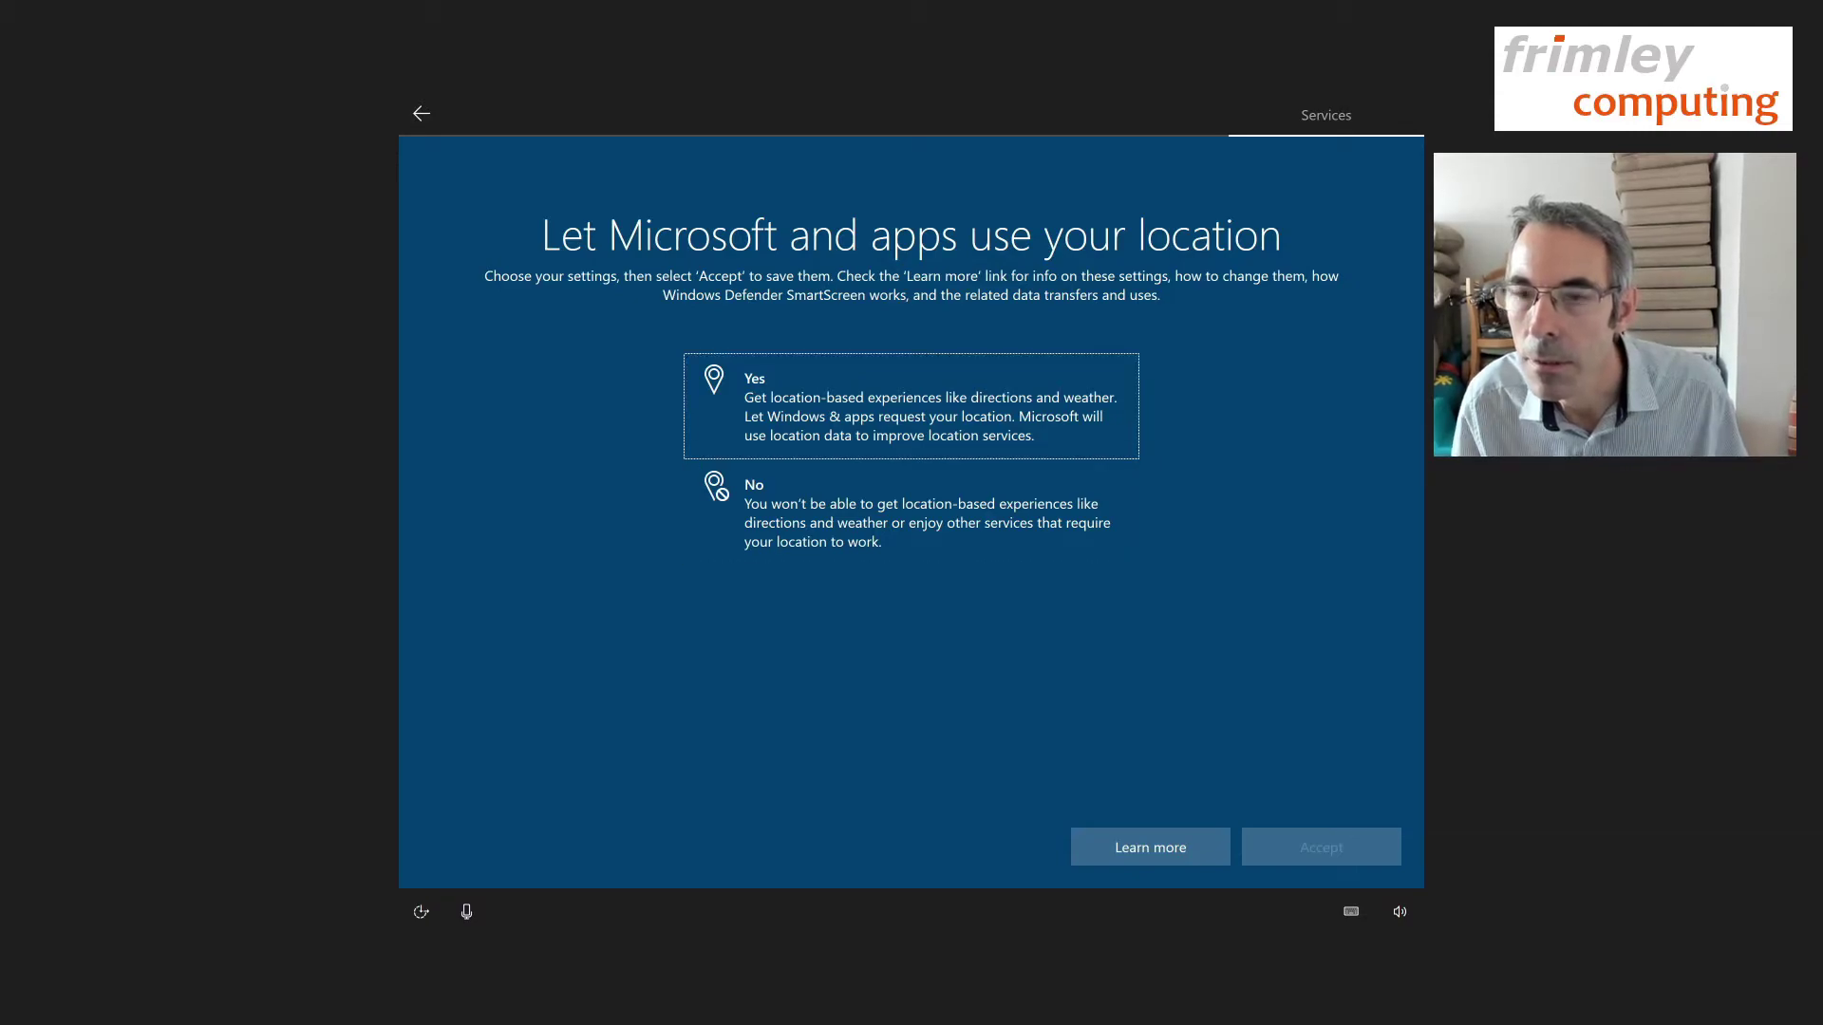
{"action": "key", "text": "Tab"}
{"action": "key", "text": "Tab"}
{"action": "key", "text": "Tab"}
{"action": "key", "text": "Tab"}
{"action": "key", "text": "Tab"}
{"action": "key", "text": "Tab"}
{"action": "key", "text": "Tab"}
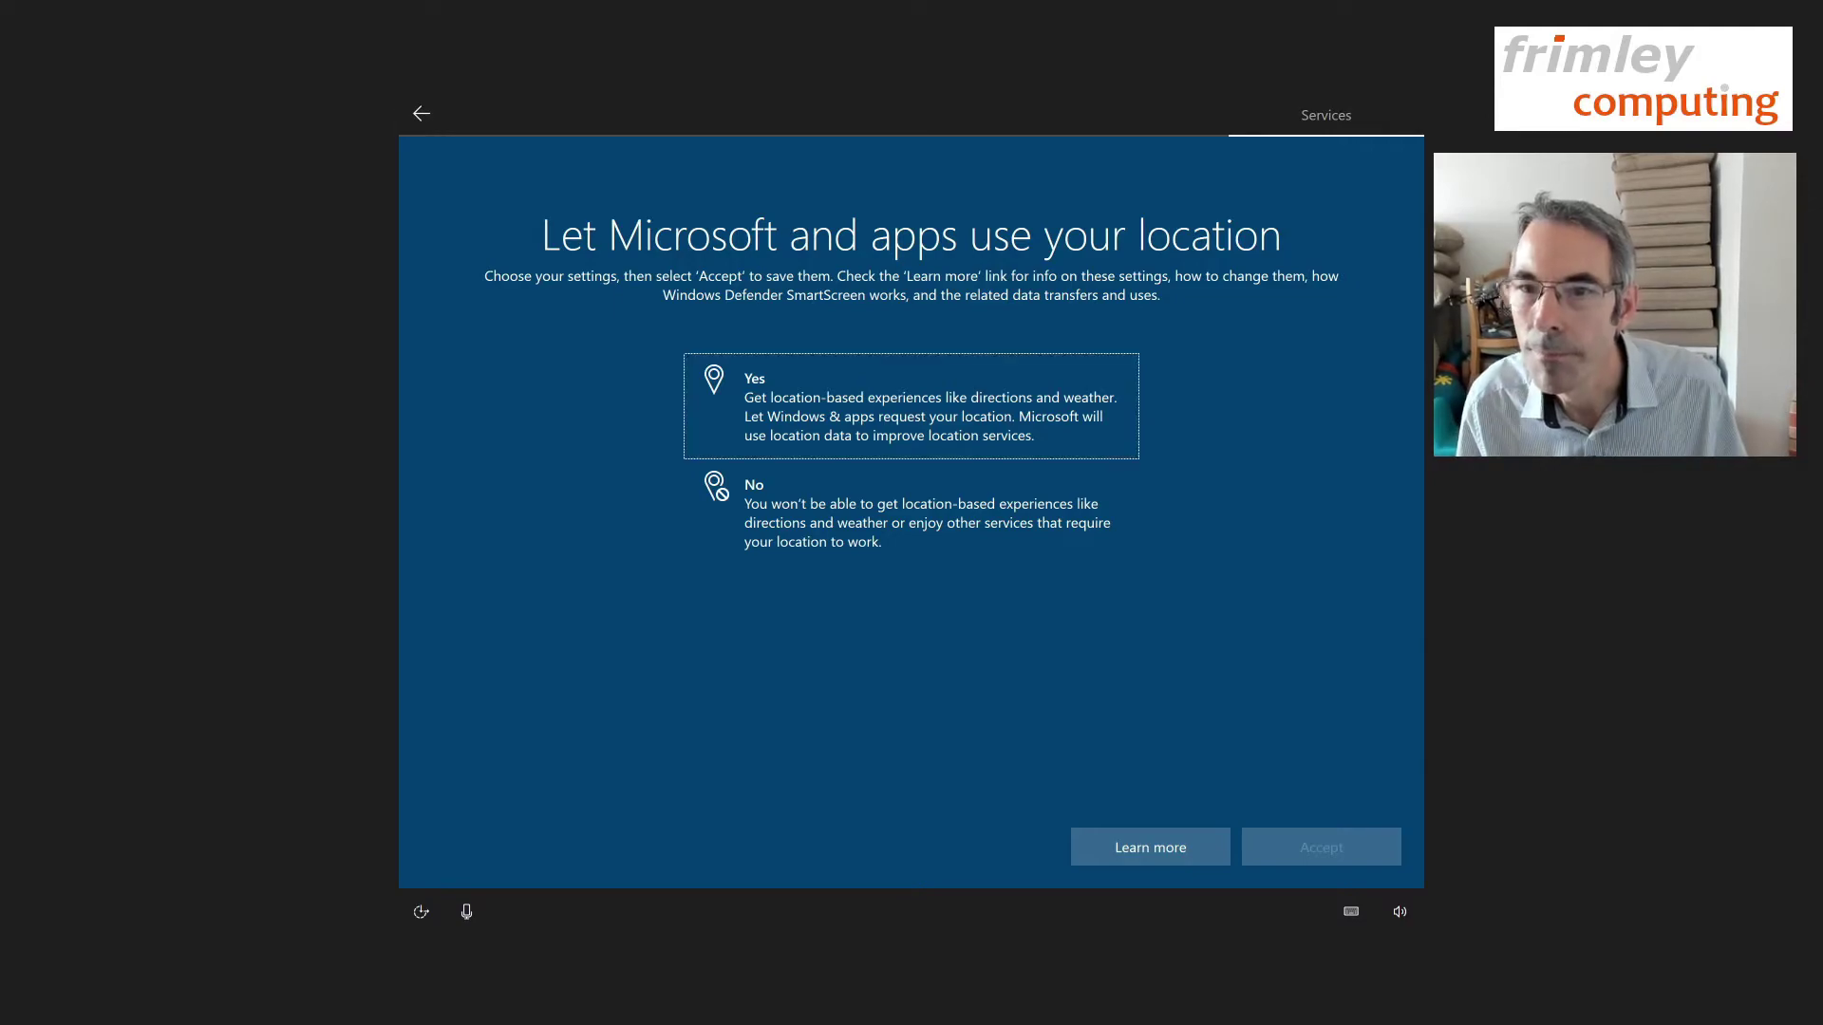
{"action": "key", "text": "space"}
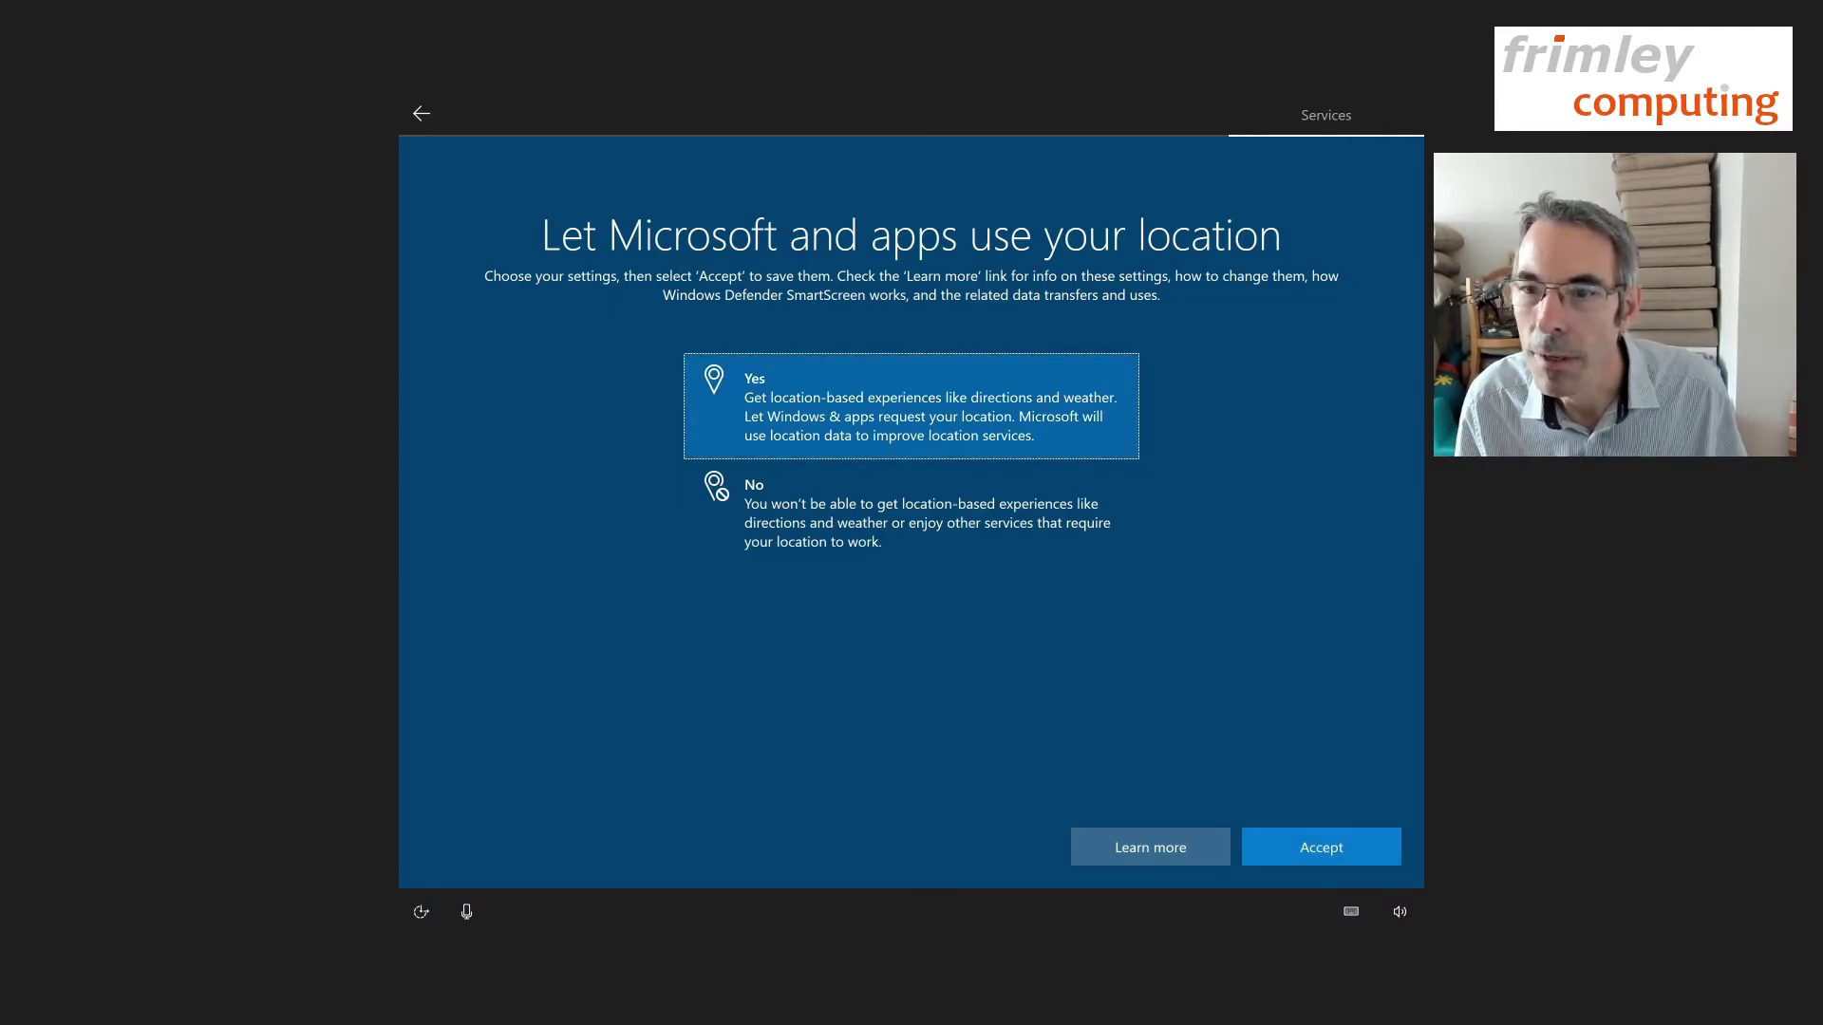
{"action": "key", "text": "Tab"}
{"action": "key", "text": "Tab"}
{"action": "key", "text": "Return"}
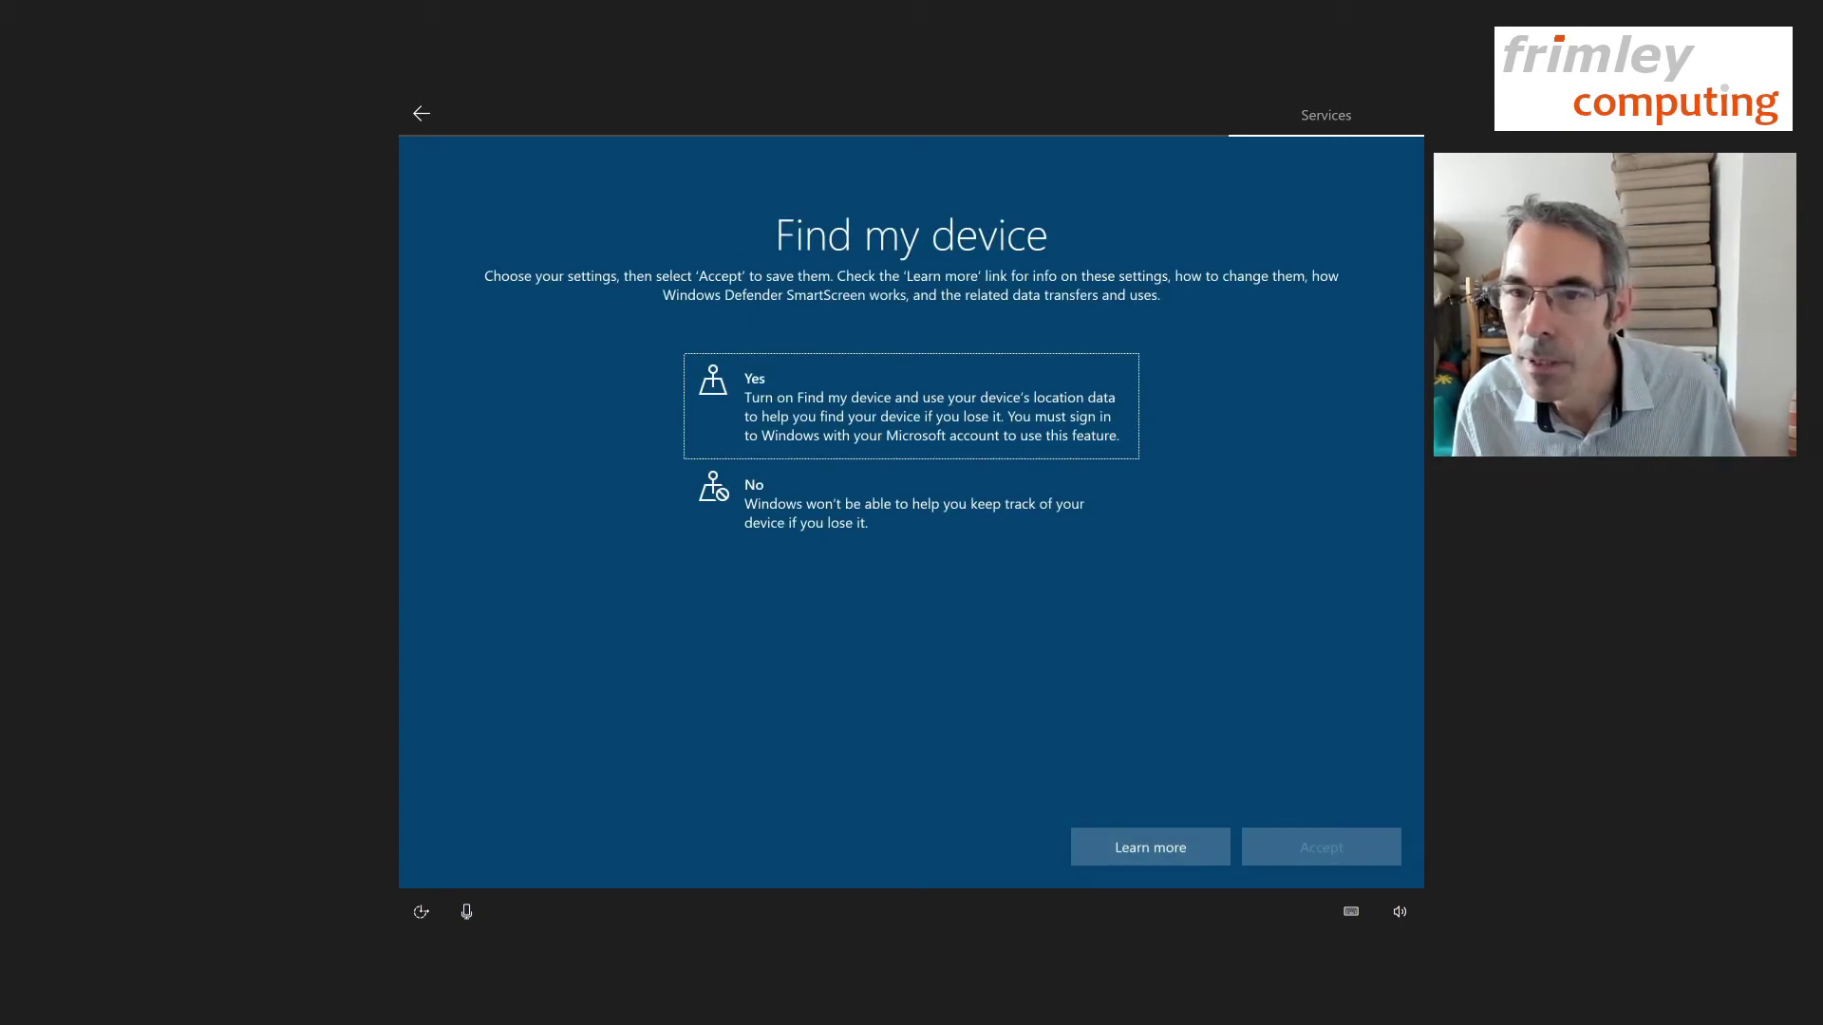
Step: Select No on the Find my device page
{"action": "key", "text": "Down"}
{"action": "key", "text": "Tab"}
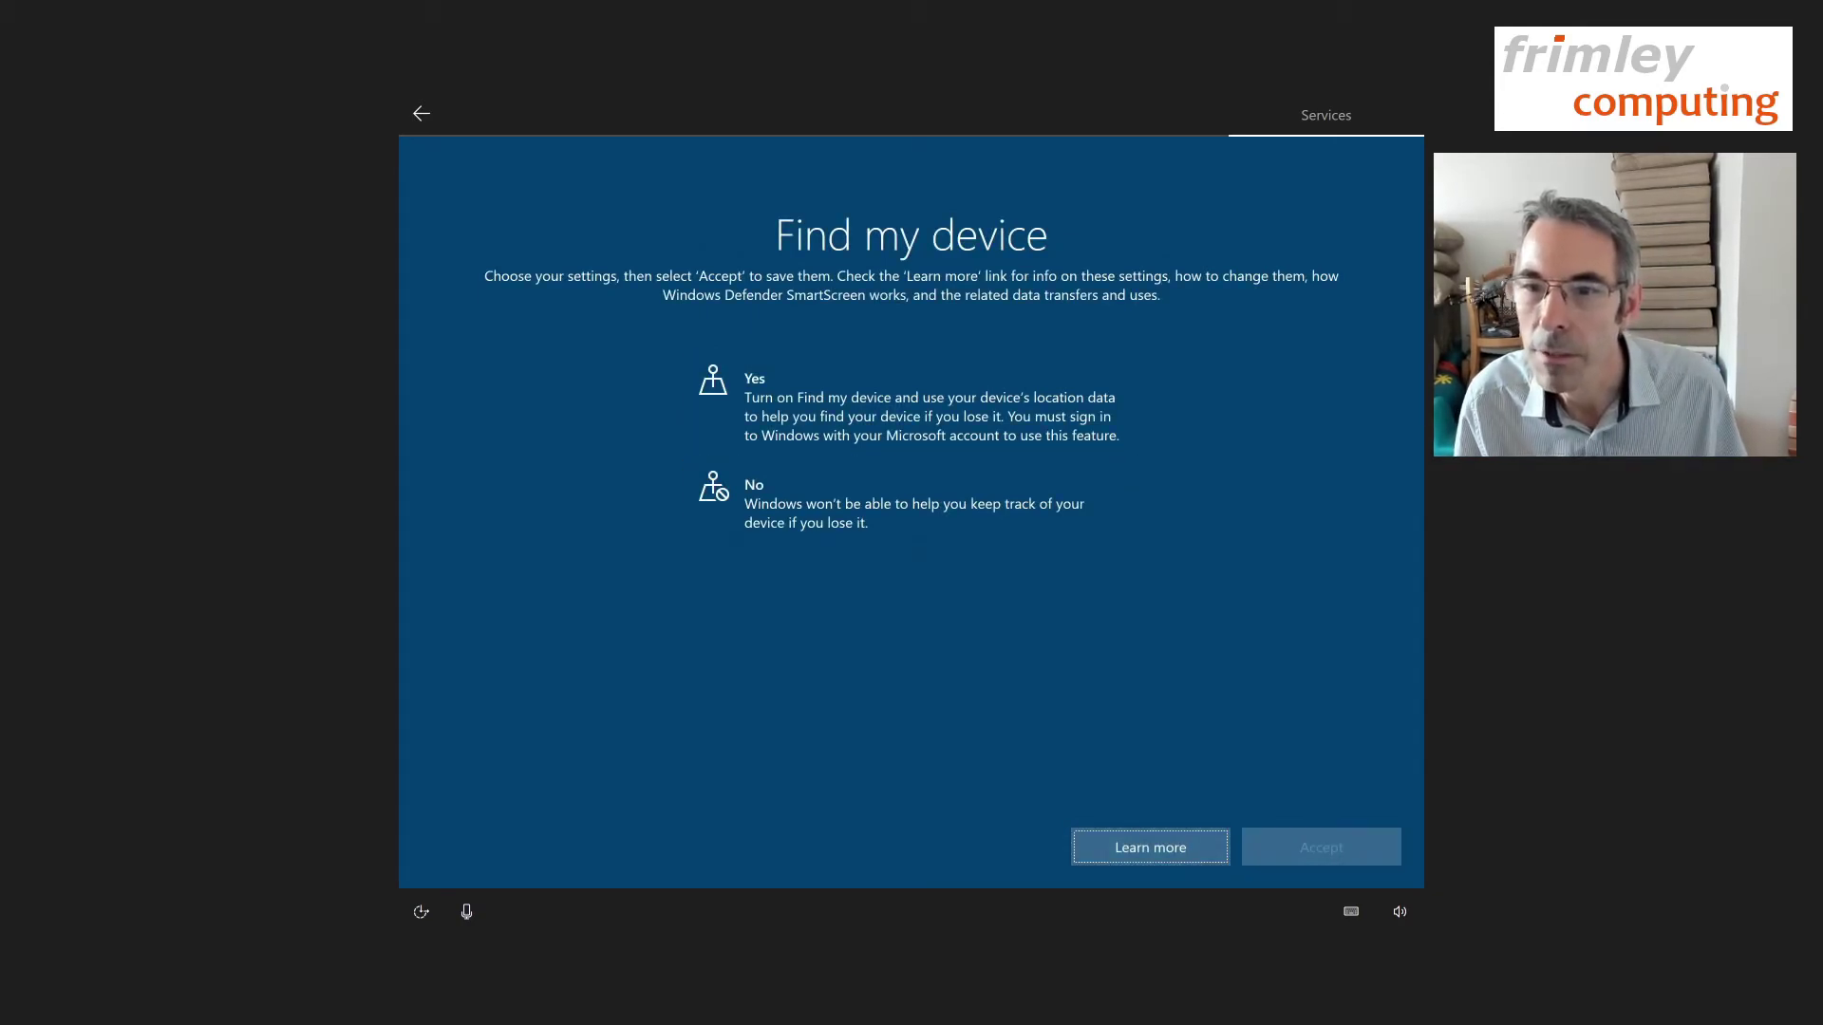
{"action": "key", "text": "Tab"}
{"action": "key", "text": "Tab"}
{"action": "key", "text": "Tab"}
{"action": "key", "text": "Tab"}
{"action": "key", "text": "Tab"}
{"action": "key", "text": "Tab"}
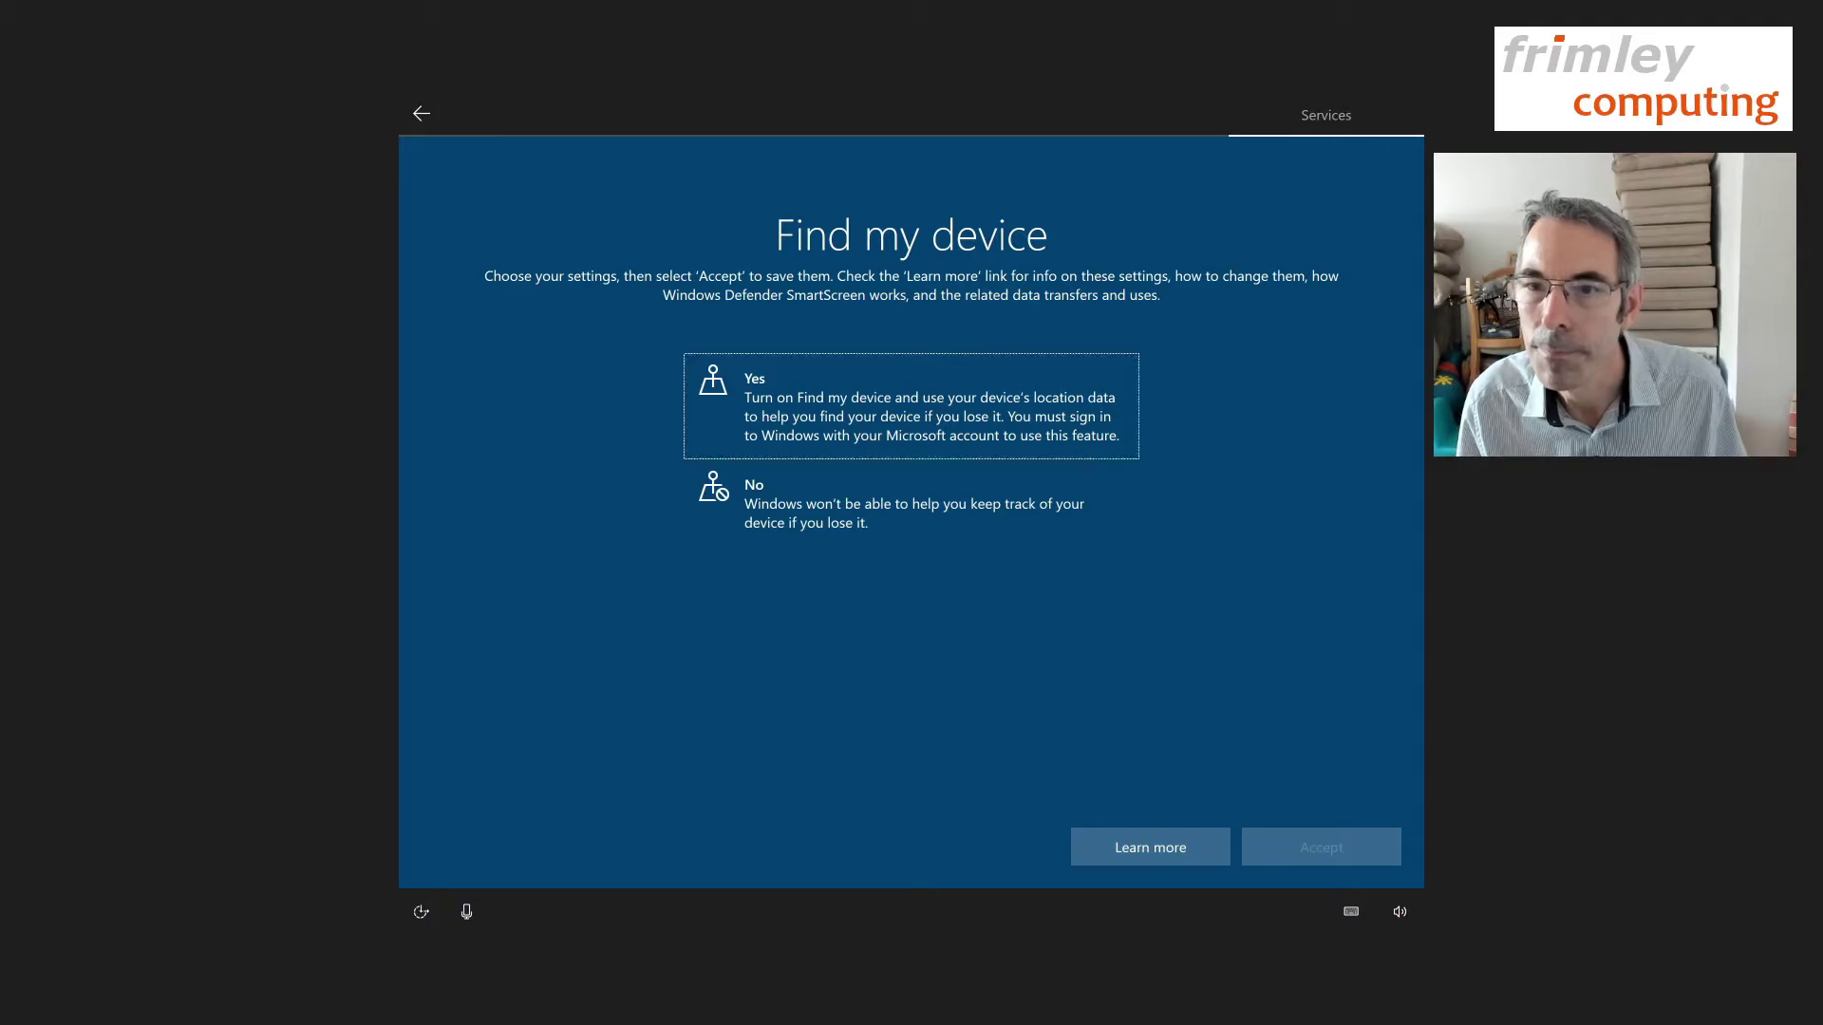
{"action": "key", "text": "Tab"}
{"action": "key", "text": "Tab"}
{"action": "key", "text": "Tab"}
{"action": "key", "text": "Tab"}
{"action": "key", "text": "Tab"}
{"action": "key", "text": "Tab"}
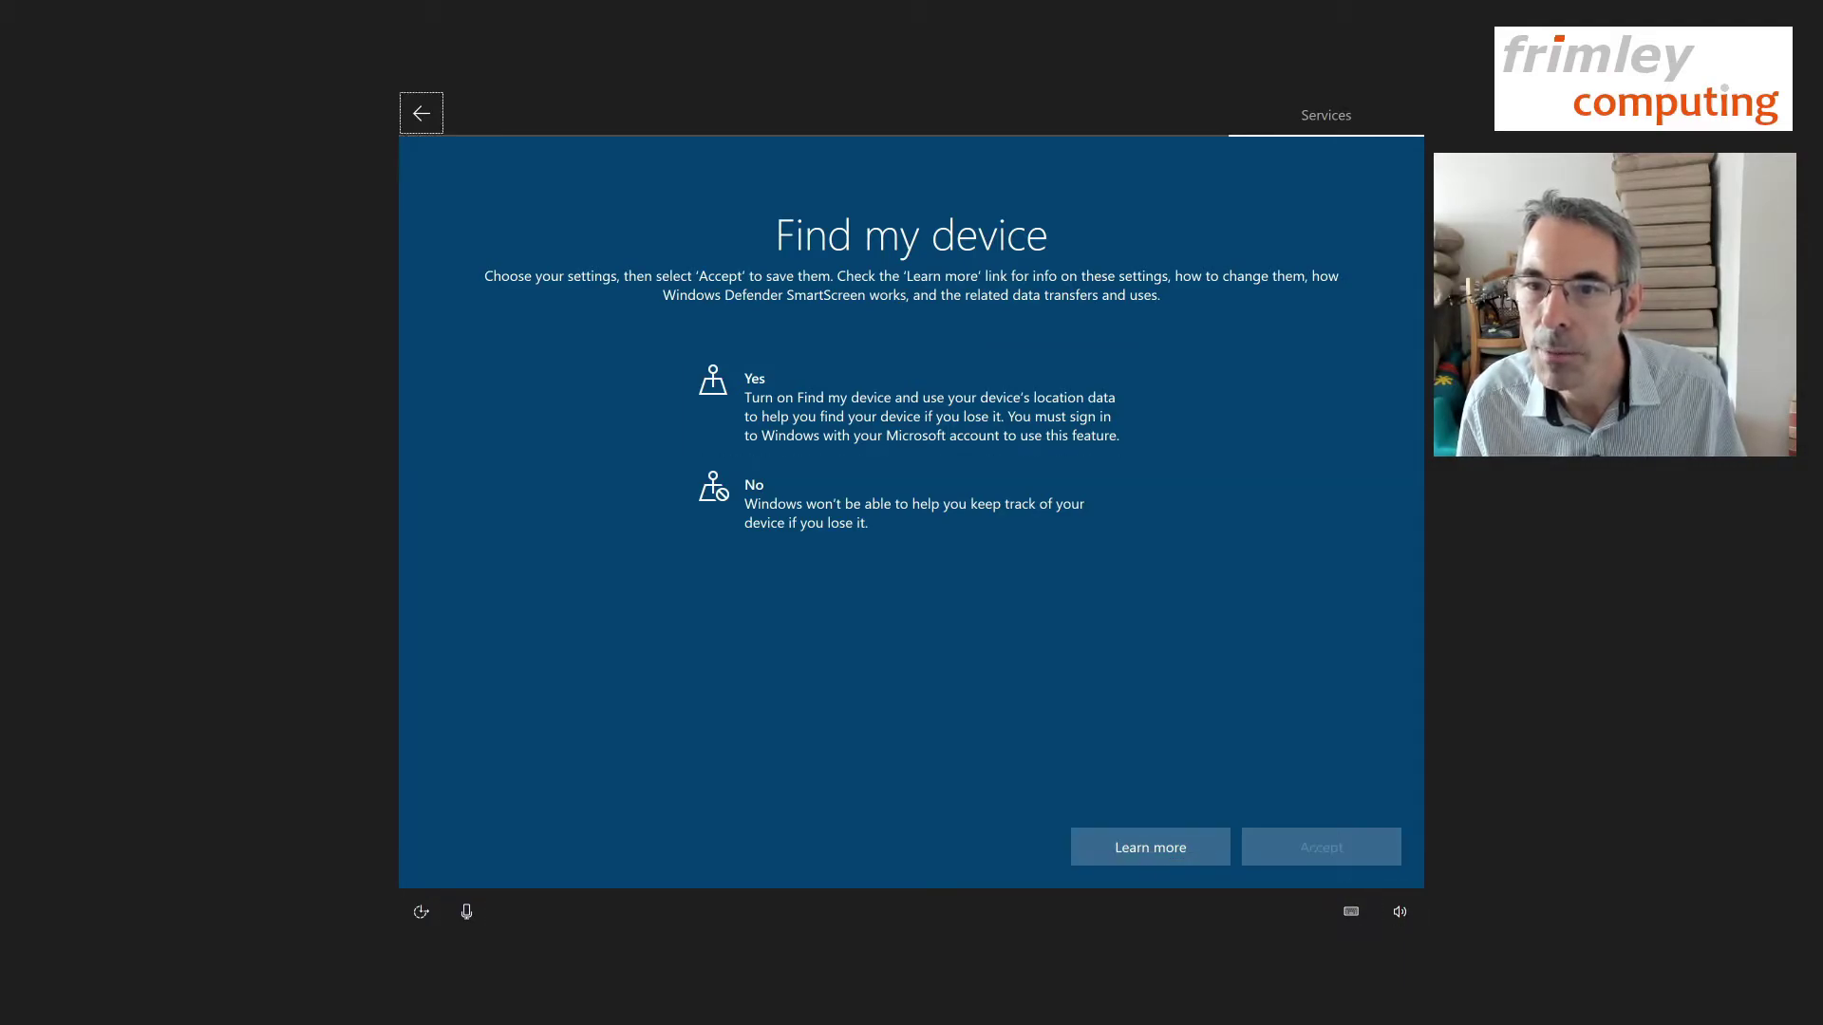
{"action": "key", "text": "Tab"}
{"action": "key", "text": "Down"}
{"action": "key", "text": "space"}
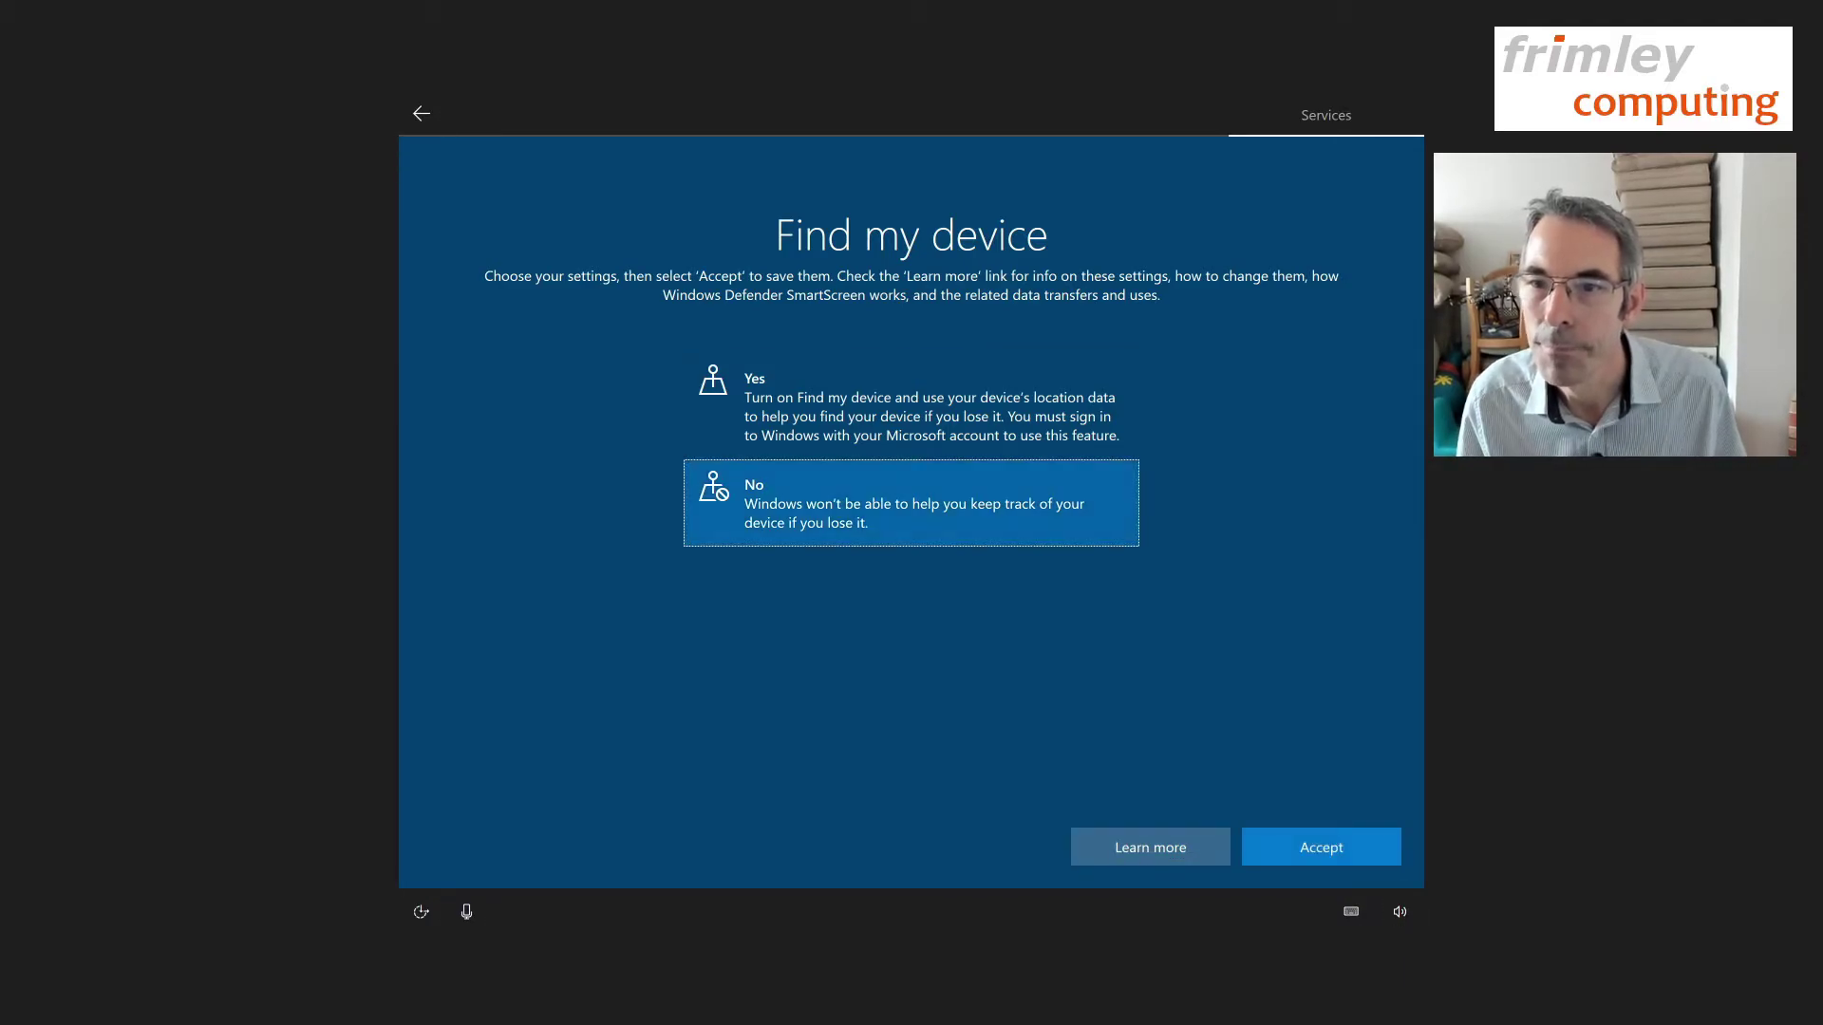
Step: Confirm No for Find my device, then choose and accept Basic diagnostic data
{"action": "key", "text": "Tab"}
{"action": "key", "text": "Tab"}
{"action": "key", "text": "space"}
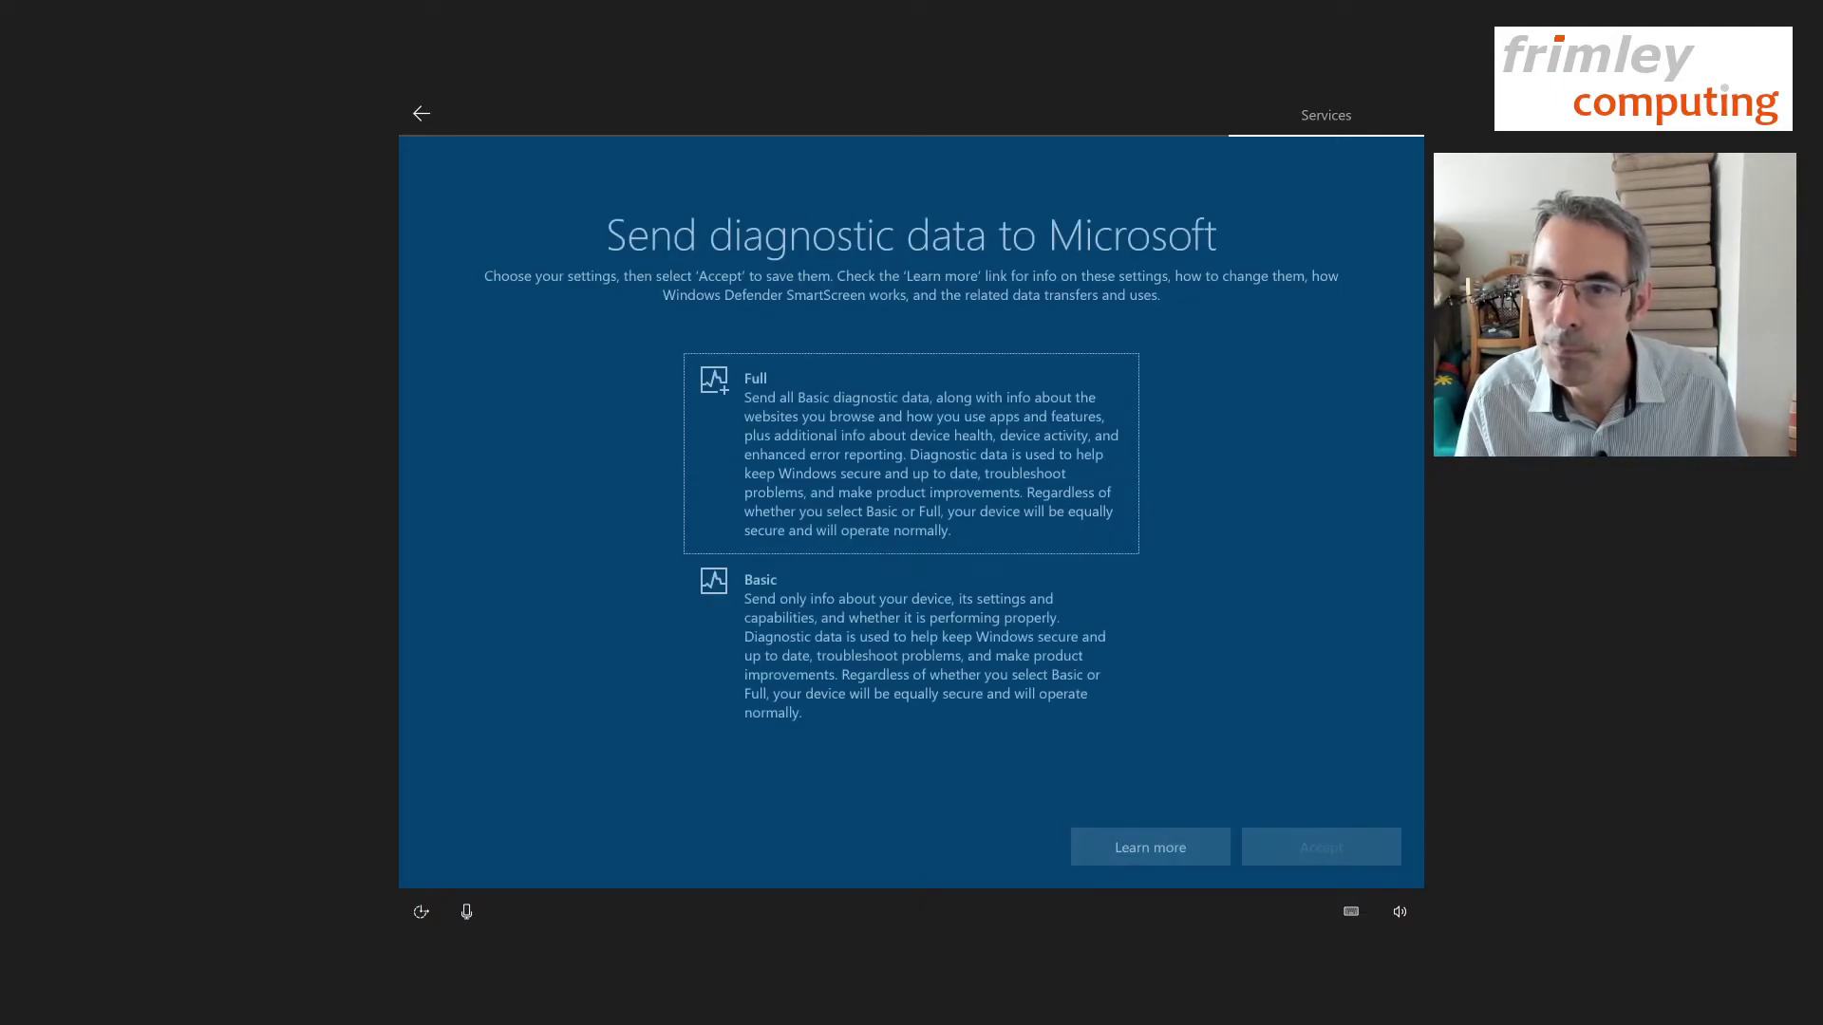
{"action": "key", "text": "Down"}
{"action": "key", "text": "space"}
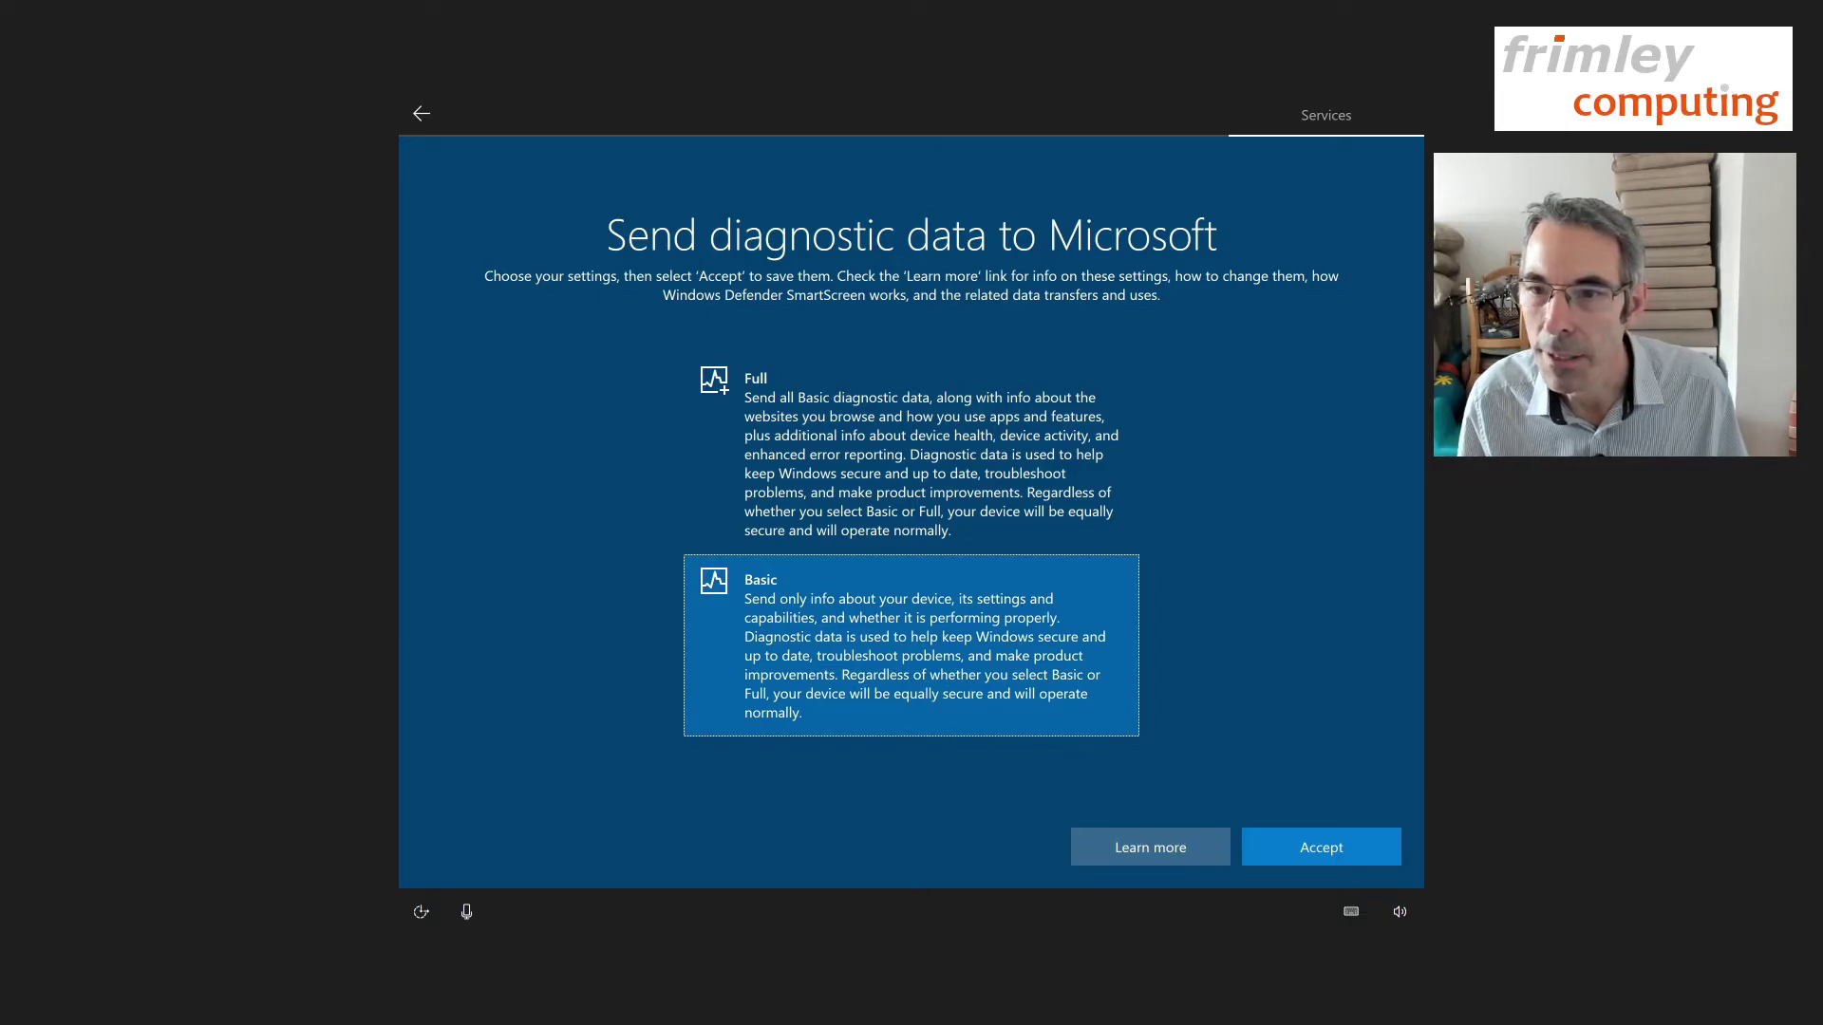
{"action": "key", "text": "Tab"}
{"action": "key", "text": "Tab"}
{"action": "key", "text": "space"}
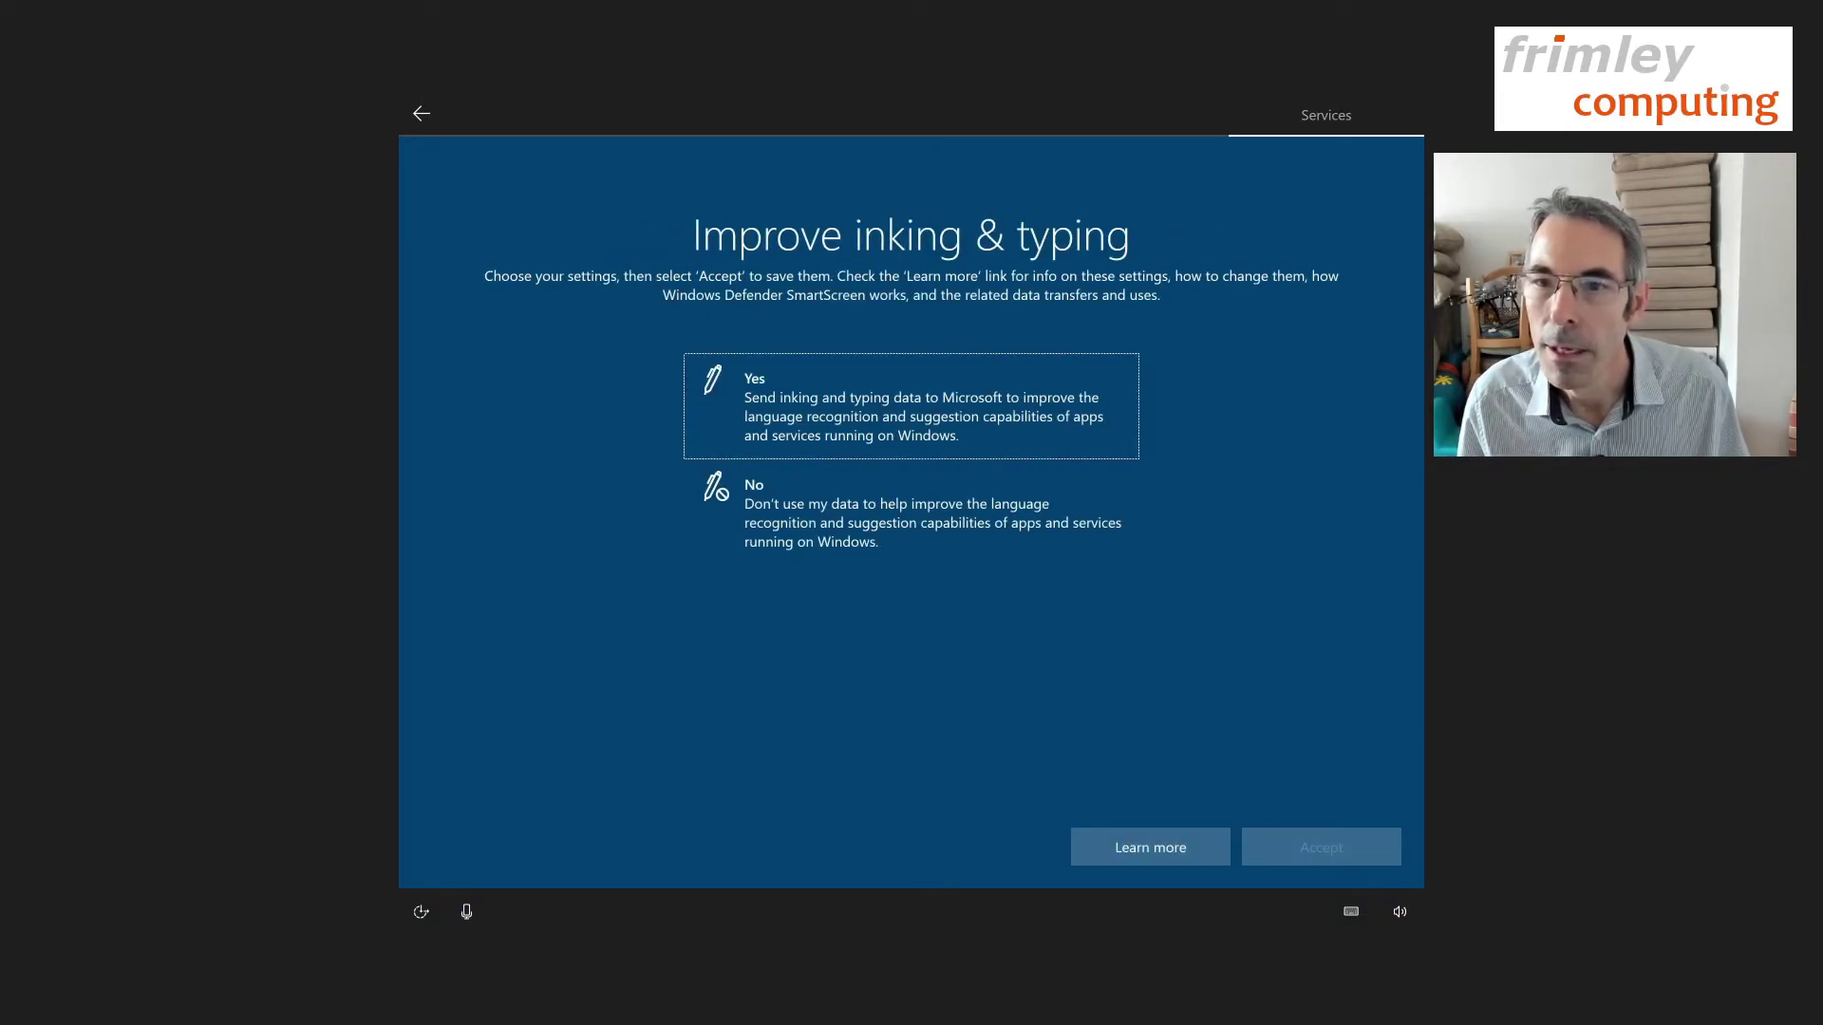
Step: Decline sending inking and typing data
{"action": "key", "text": "Down"}
{"action": "key", "text": "space"}
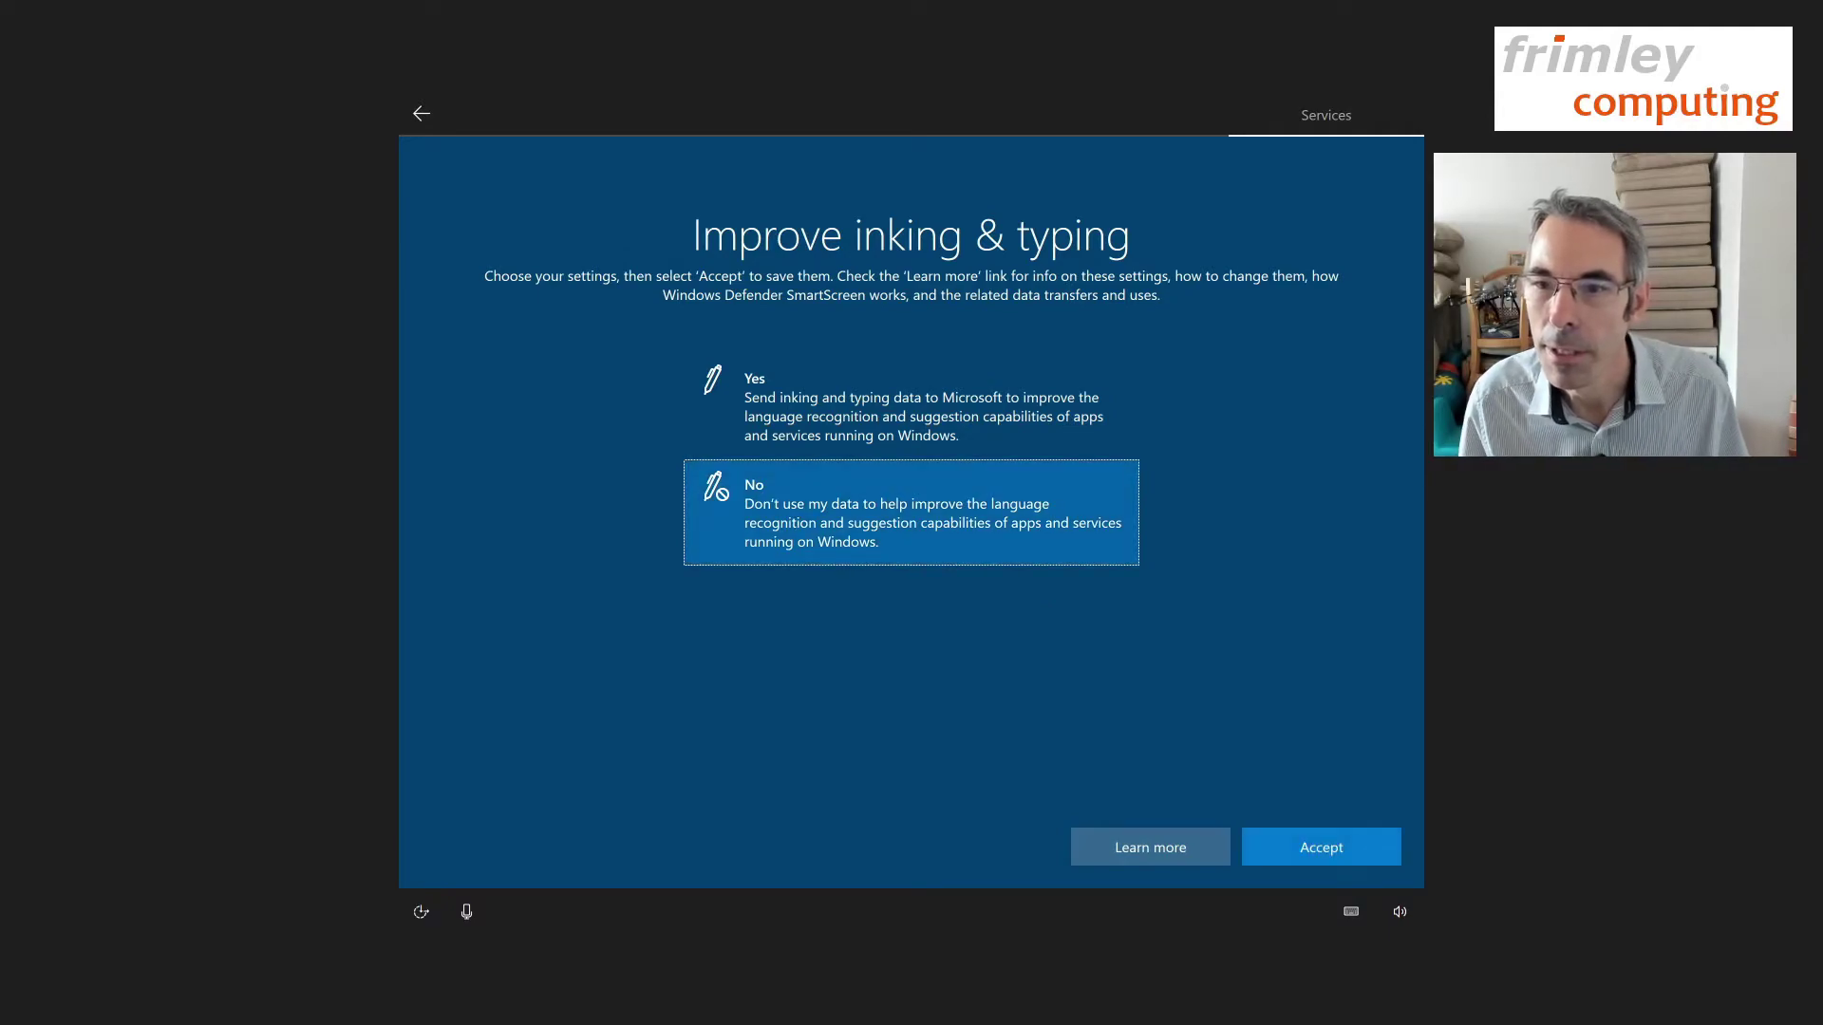
{"action": "key", "text": "Tab"}
{"action": "key", "text": "Tab"}
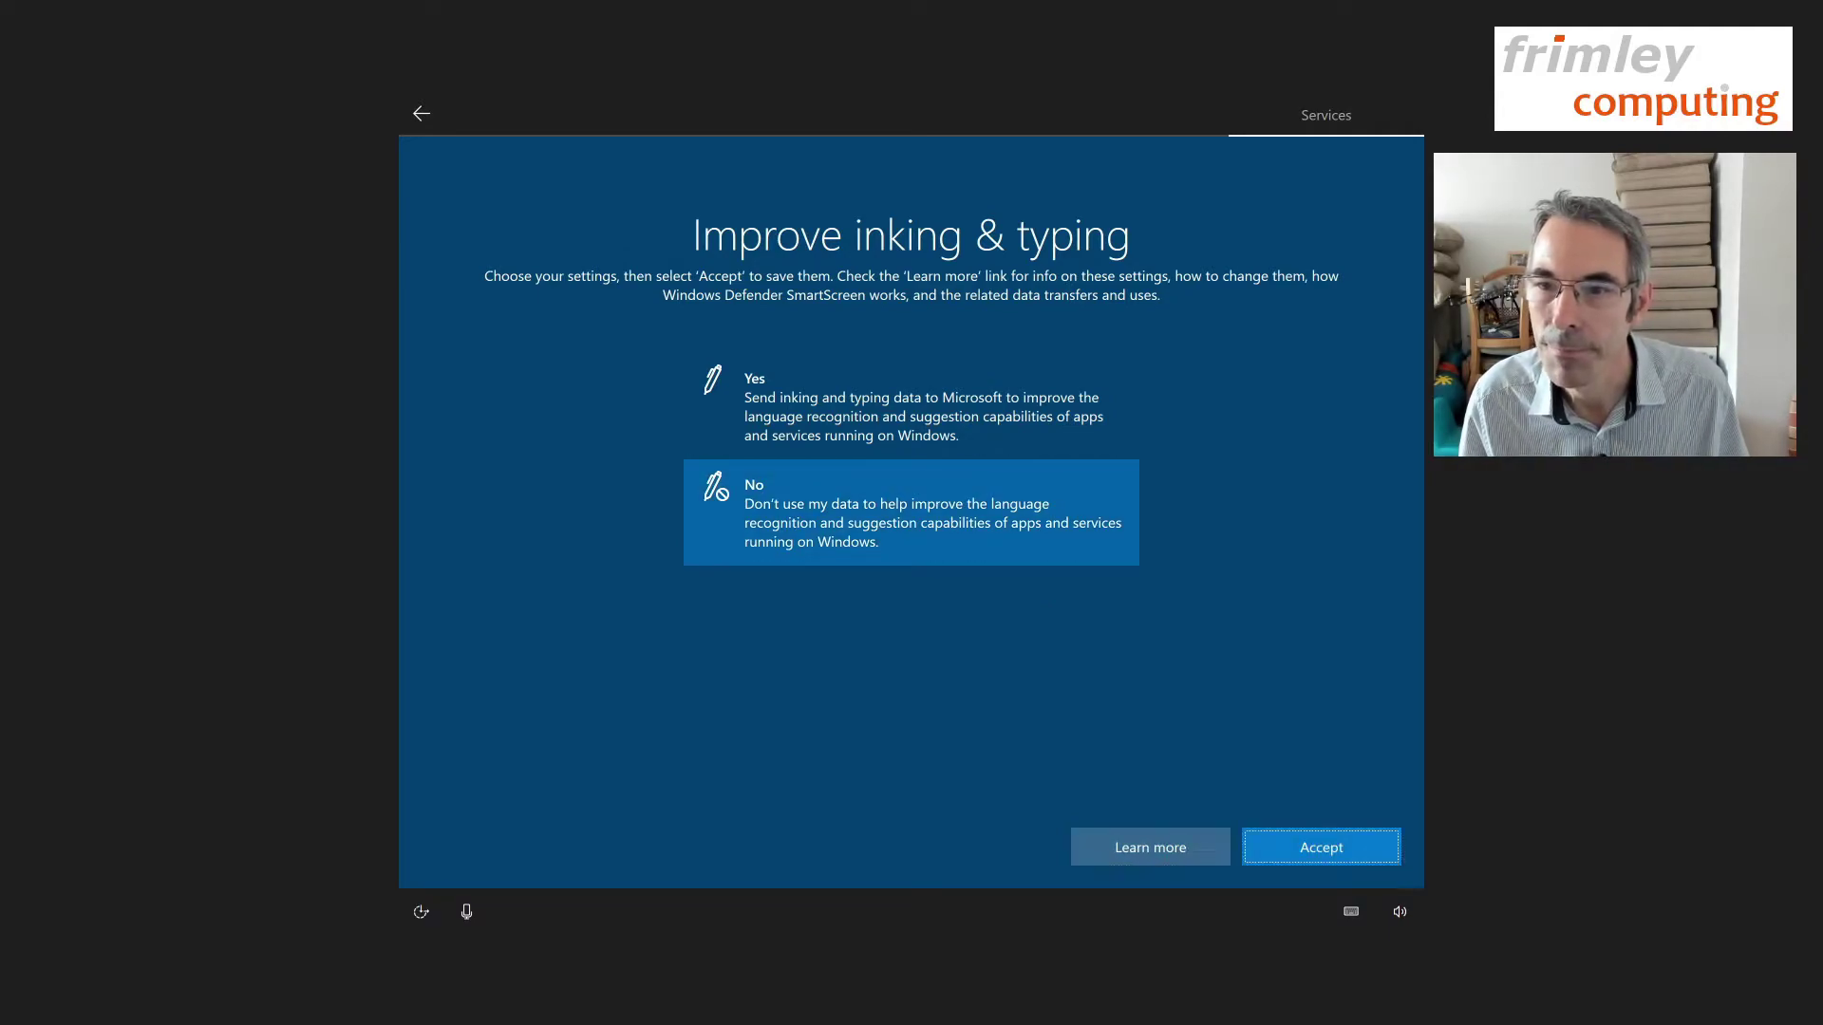
{"action": "key", "text": "Return"}
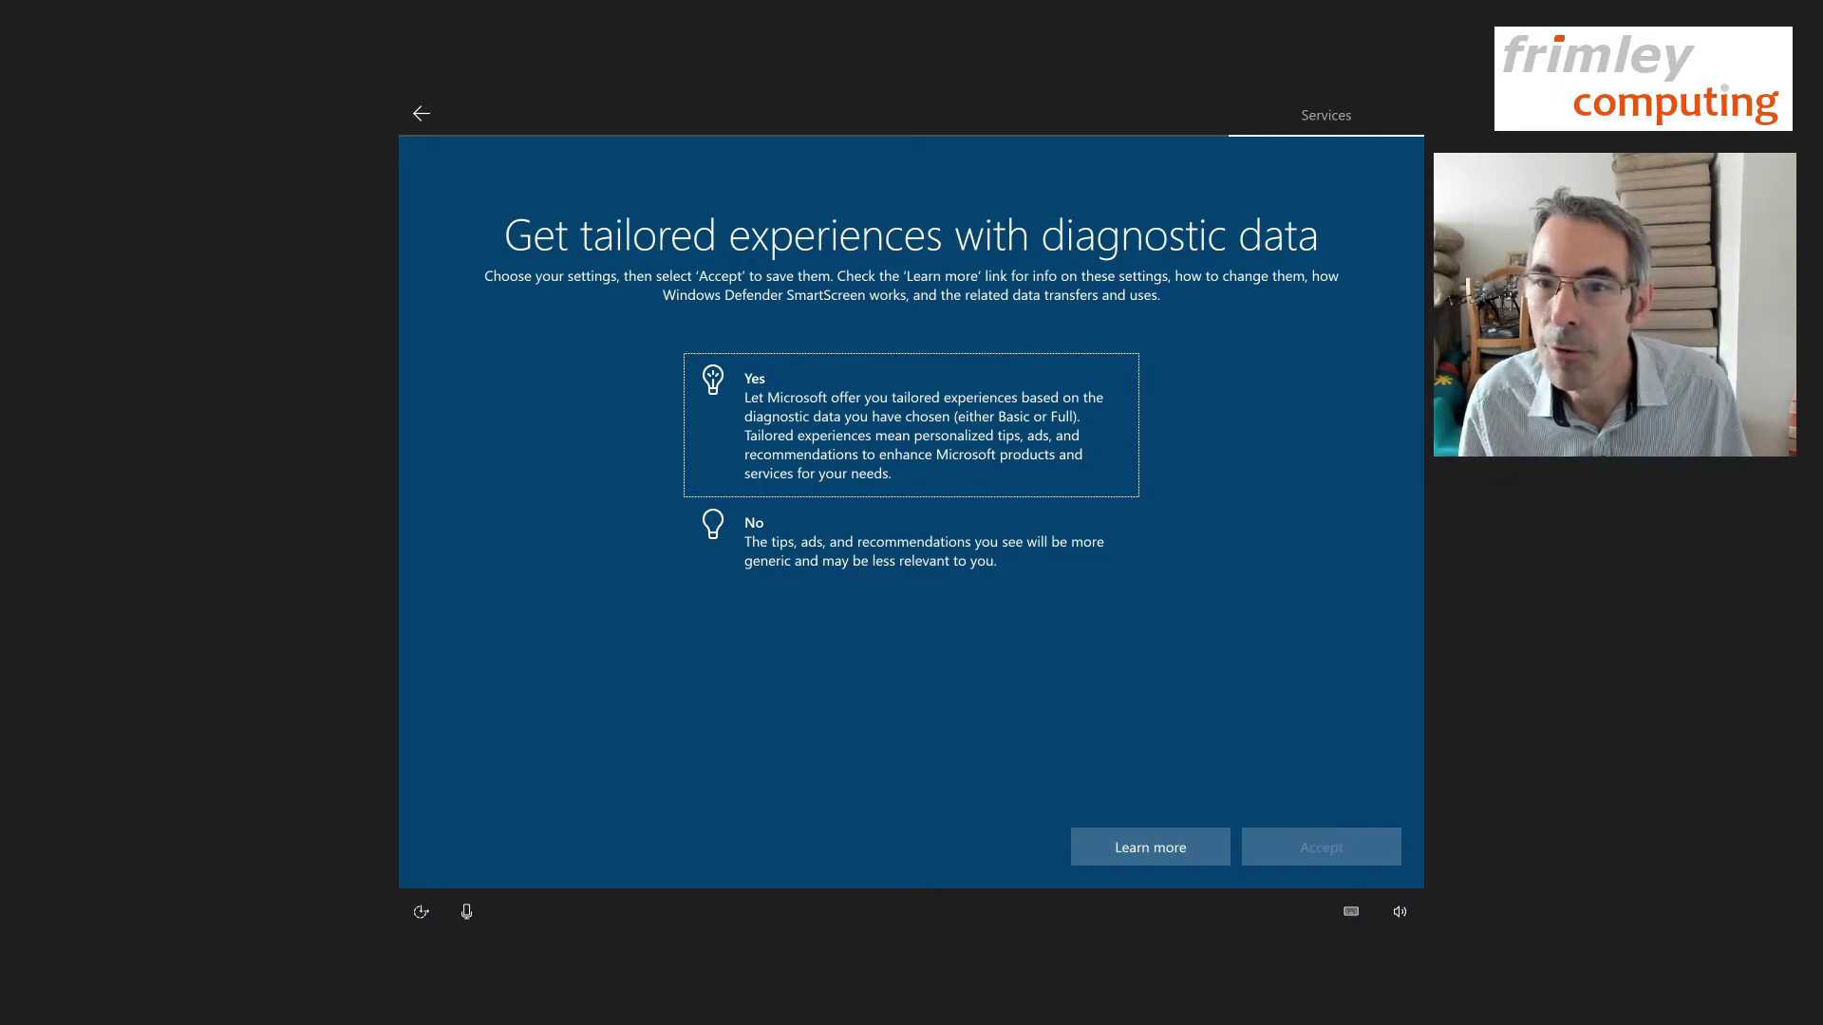
Step: Accept Yes for tailored experiences and for the advertising ID, finishing setup
{"action": "key", "text": "space"}
{"action": "key", "text": "Tab"}
{"action": "key", "text": "Tab"}
{"action": "key", "text": "Return"}
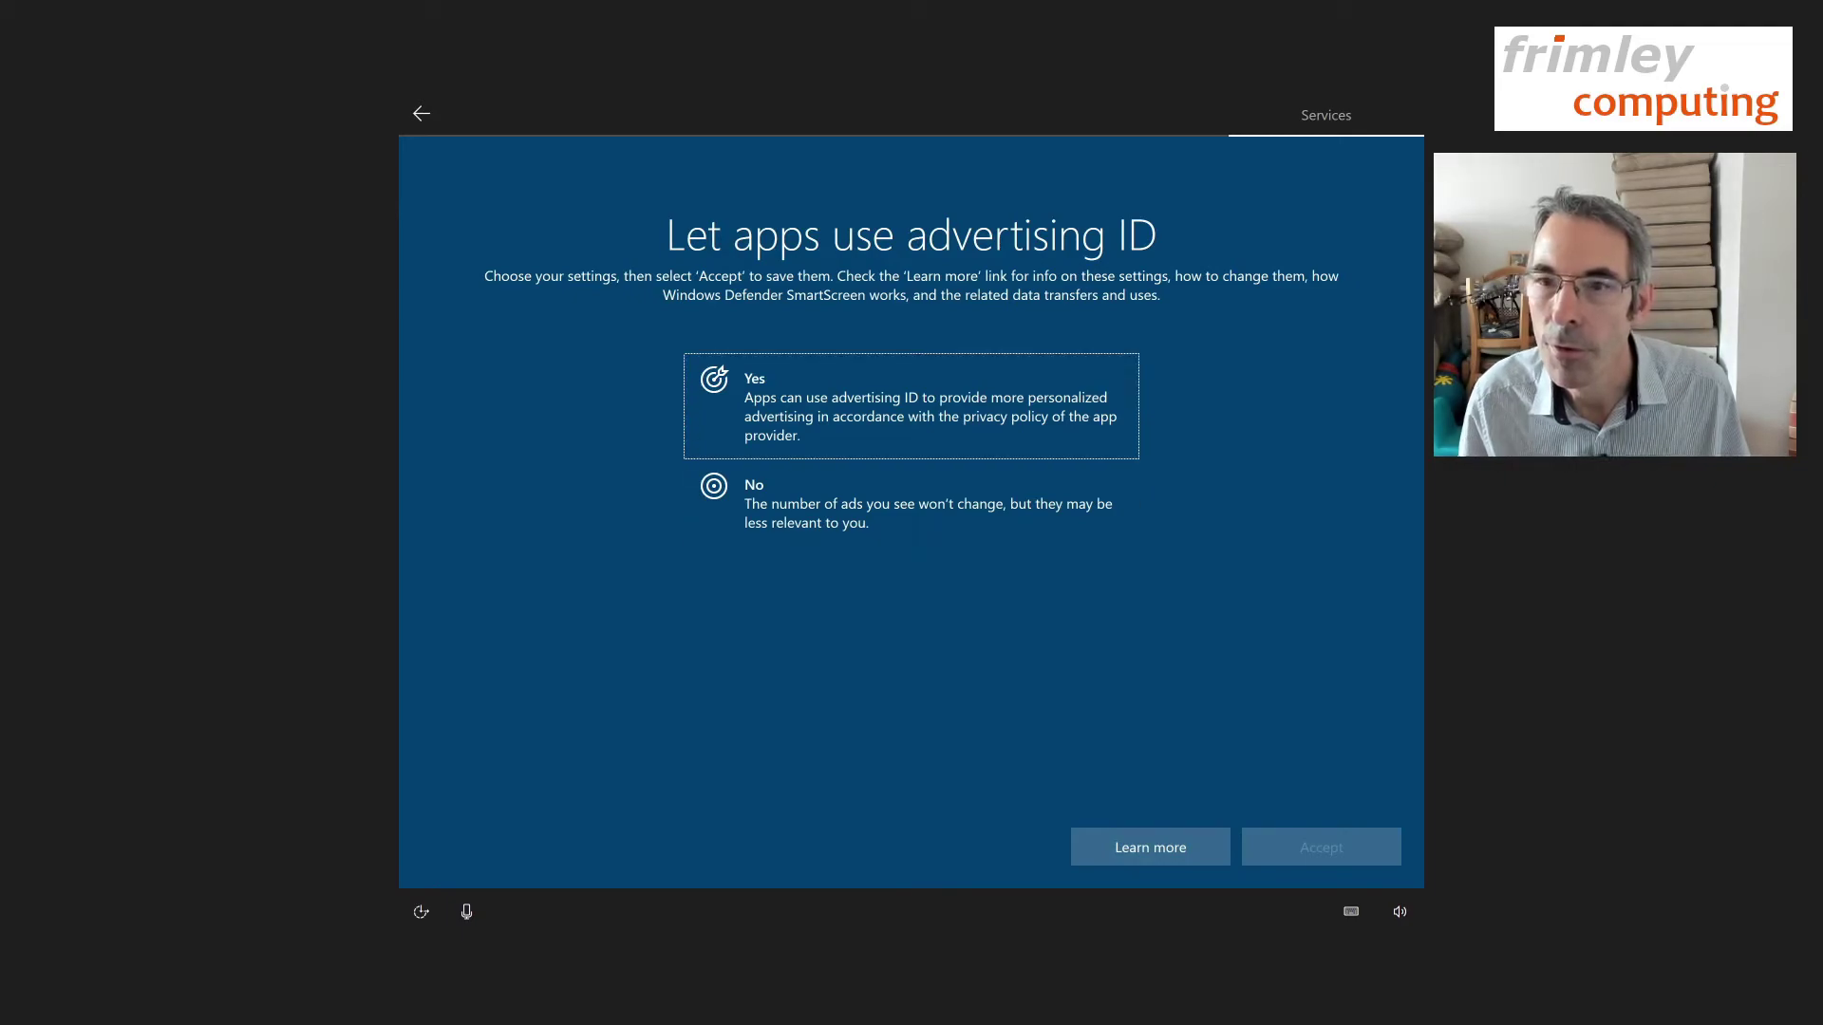
{"action": "key", "text": "space"}
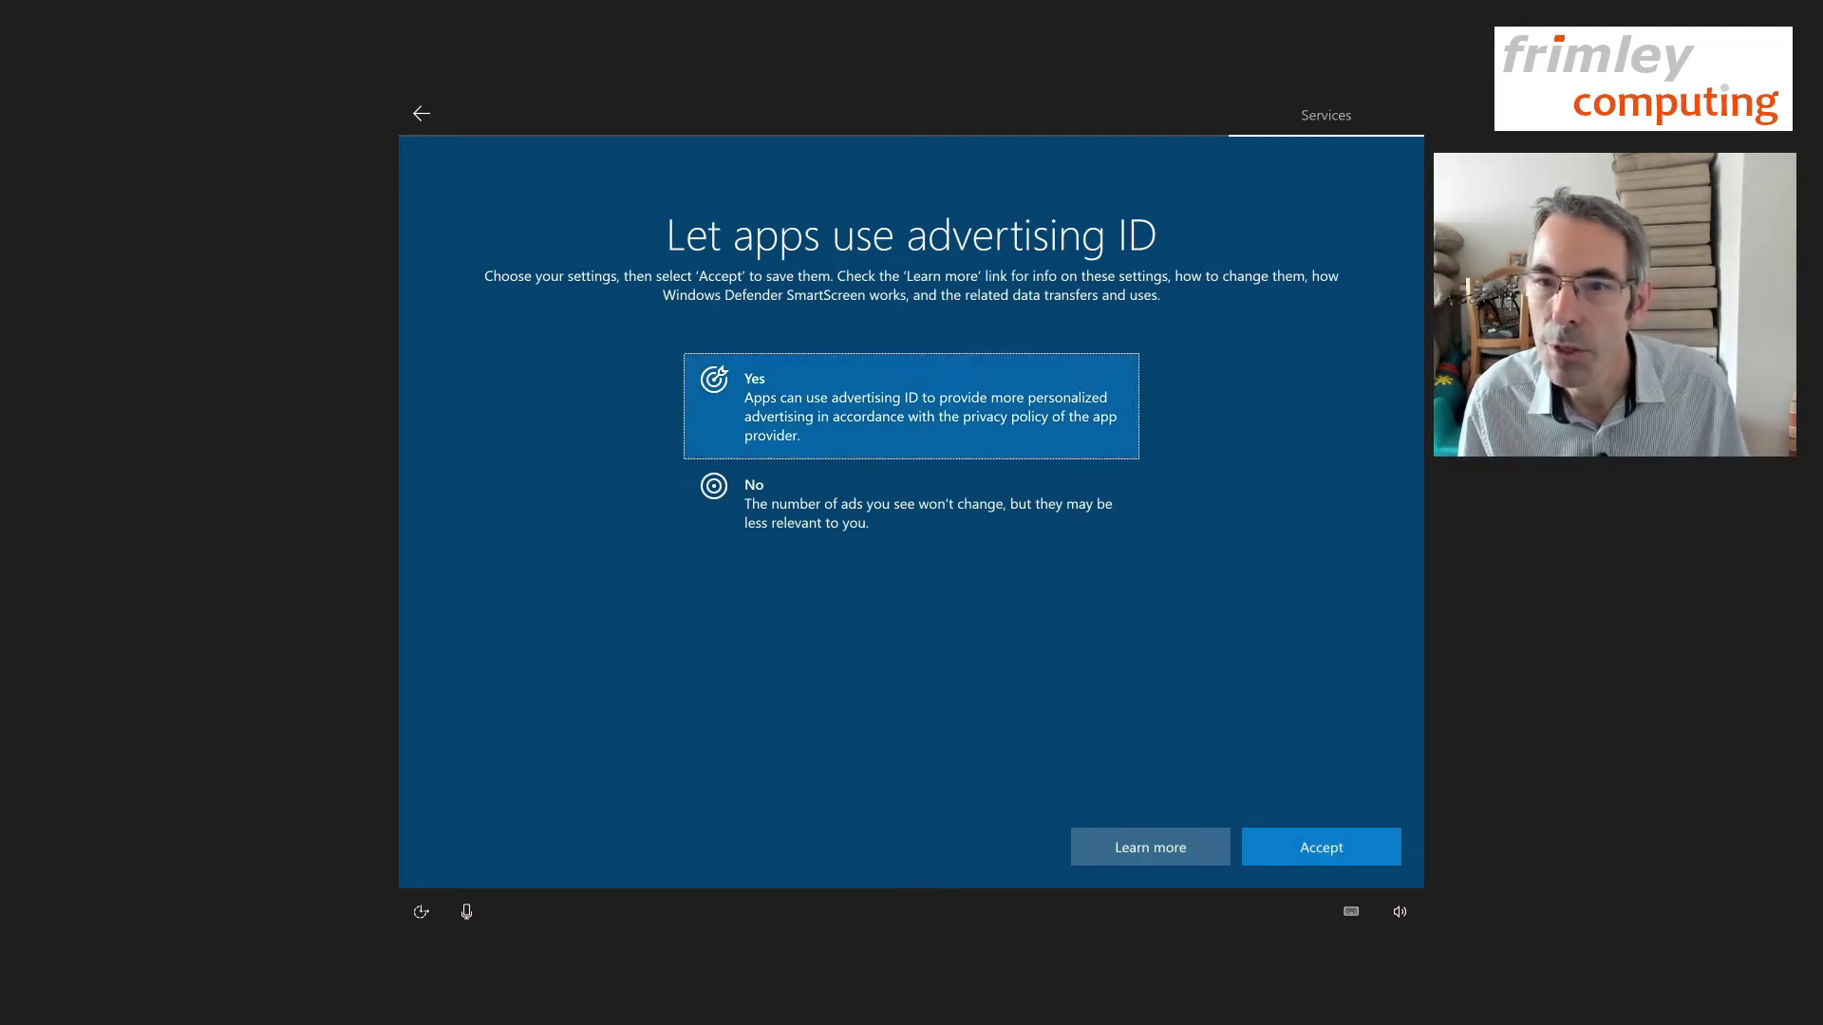
{"action": "key", "text": "Tab"}
{"action": "key", "text": "Tab"}
{"action": "key", "text": "Return"}
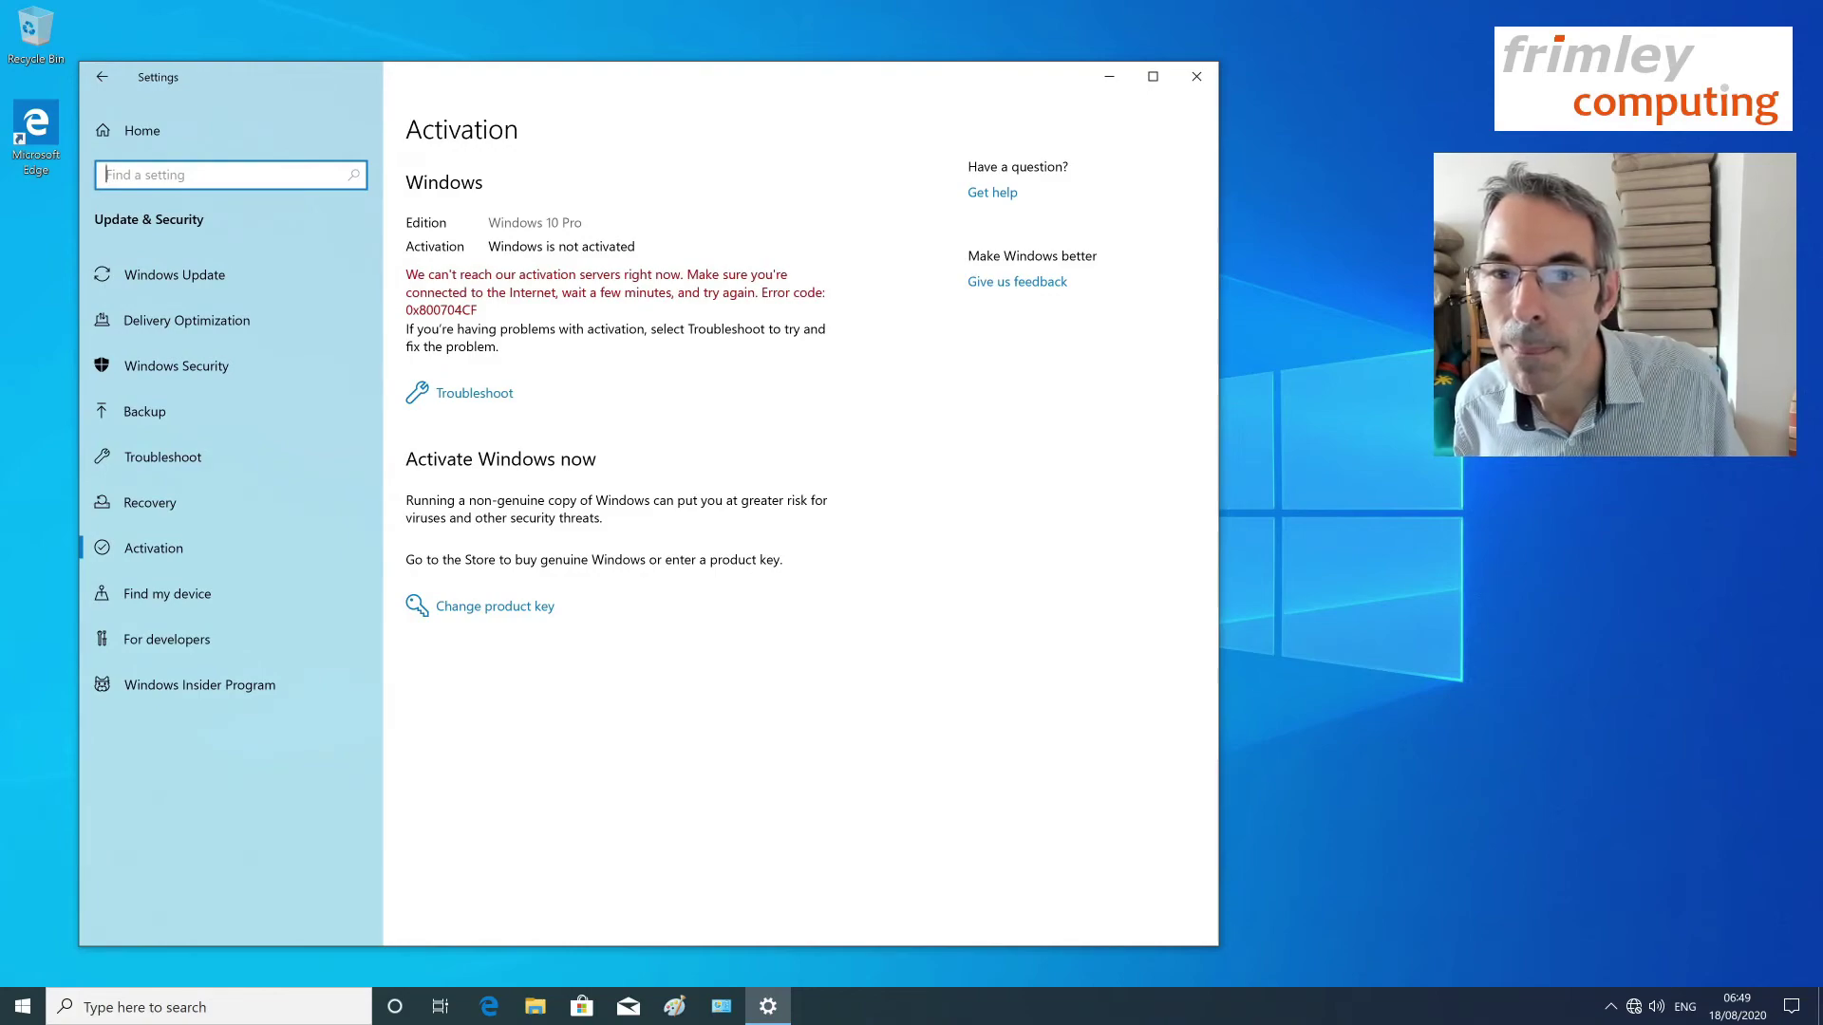
Step: Paste the Windows 10 Pro product key into the Change product key box and submit it
{"action": "key", "text": "Tab"}
{"action": "key", "text": "Tab"}
{"action": "key", "text": "Tab"}
{"action": "key", "text": "Return"}
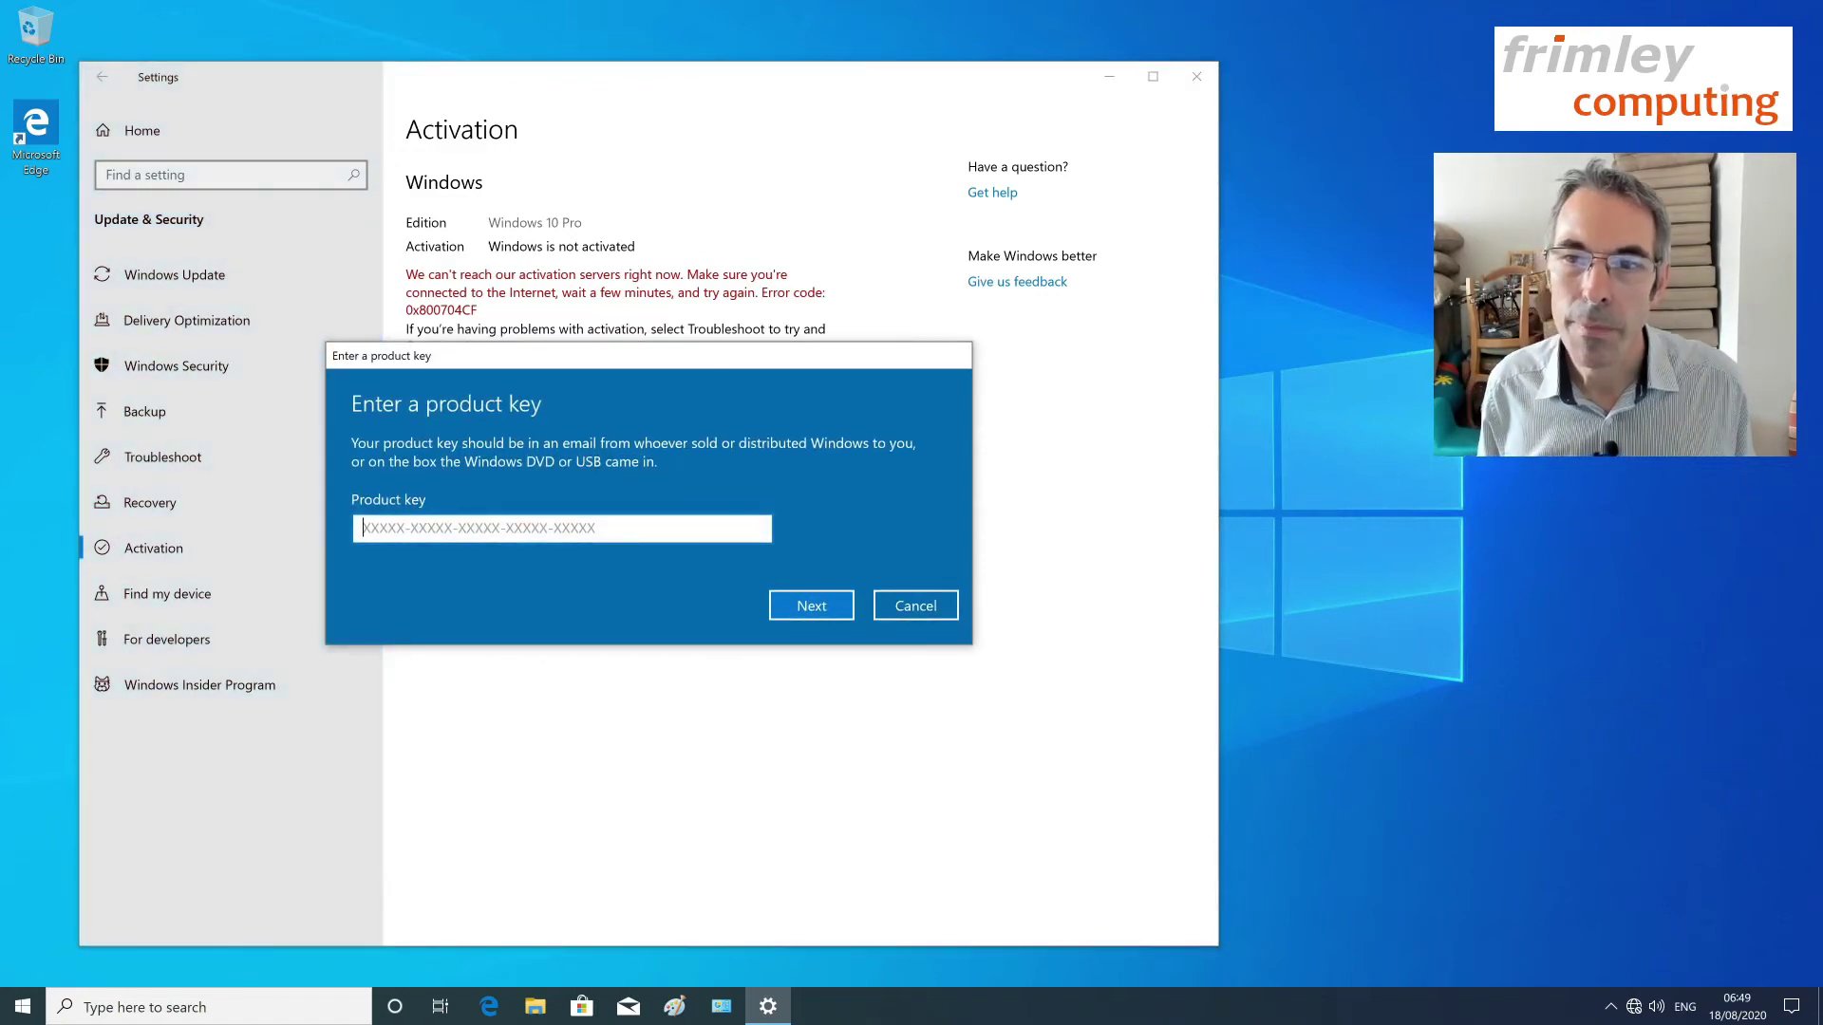
{"action": "key", "text": "Tab"}
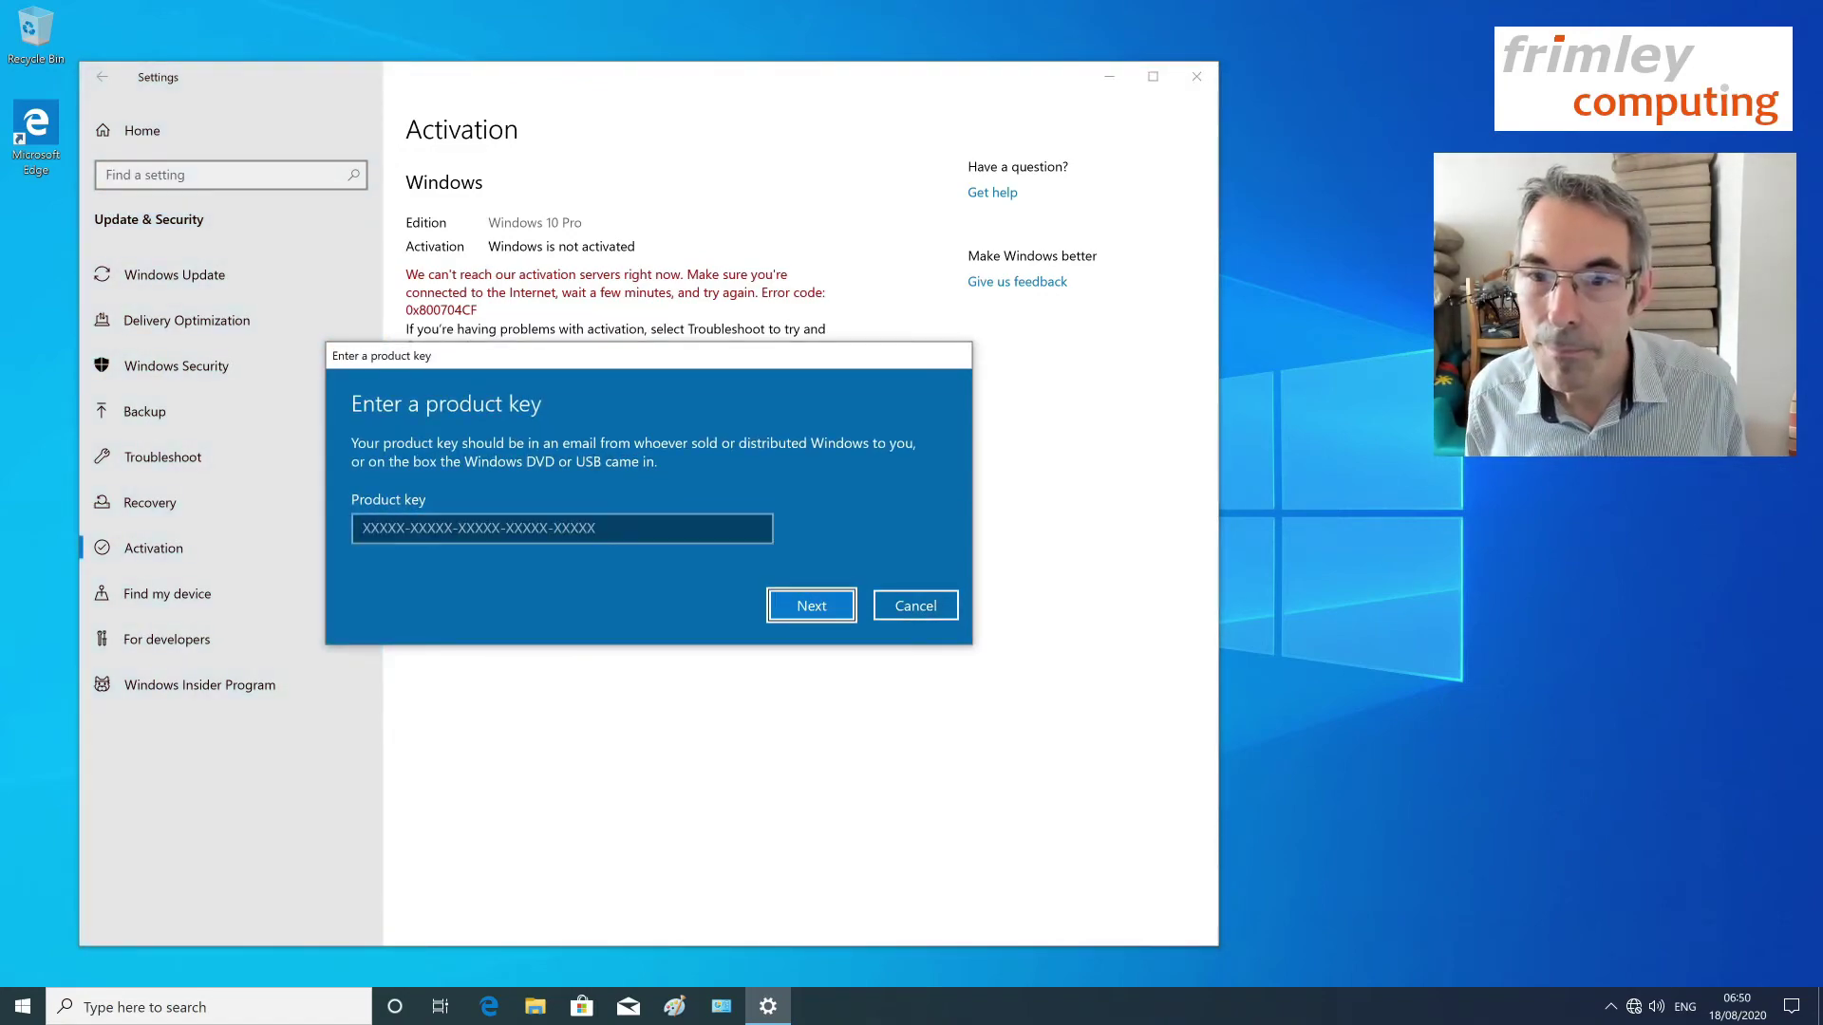
{"action": "key", "text": "Tab"}
{"action": "key", "text": "Tab"}
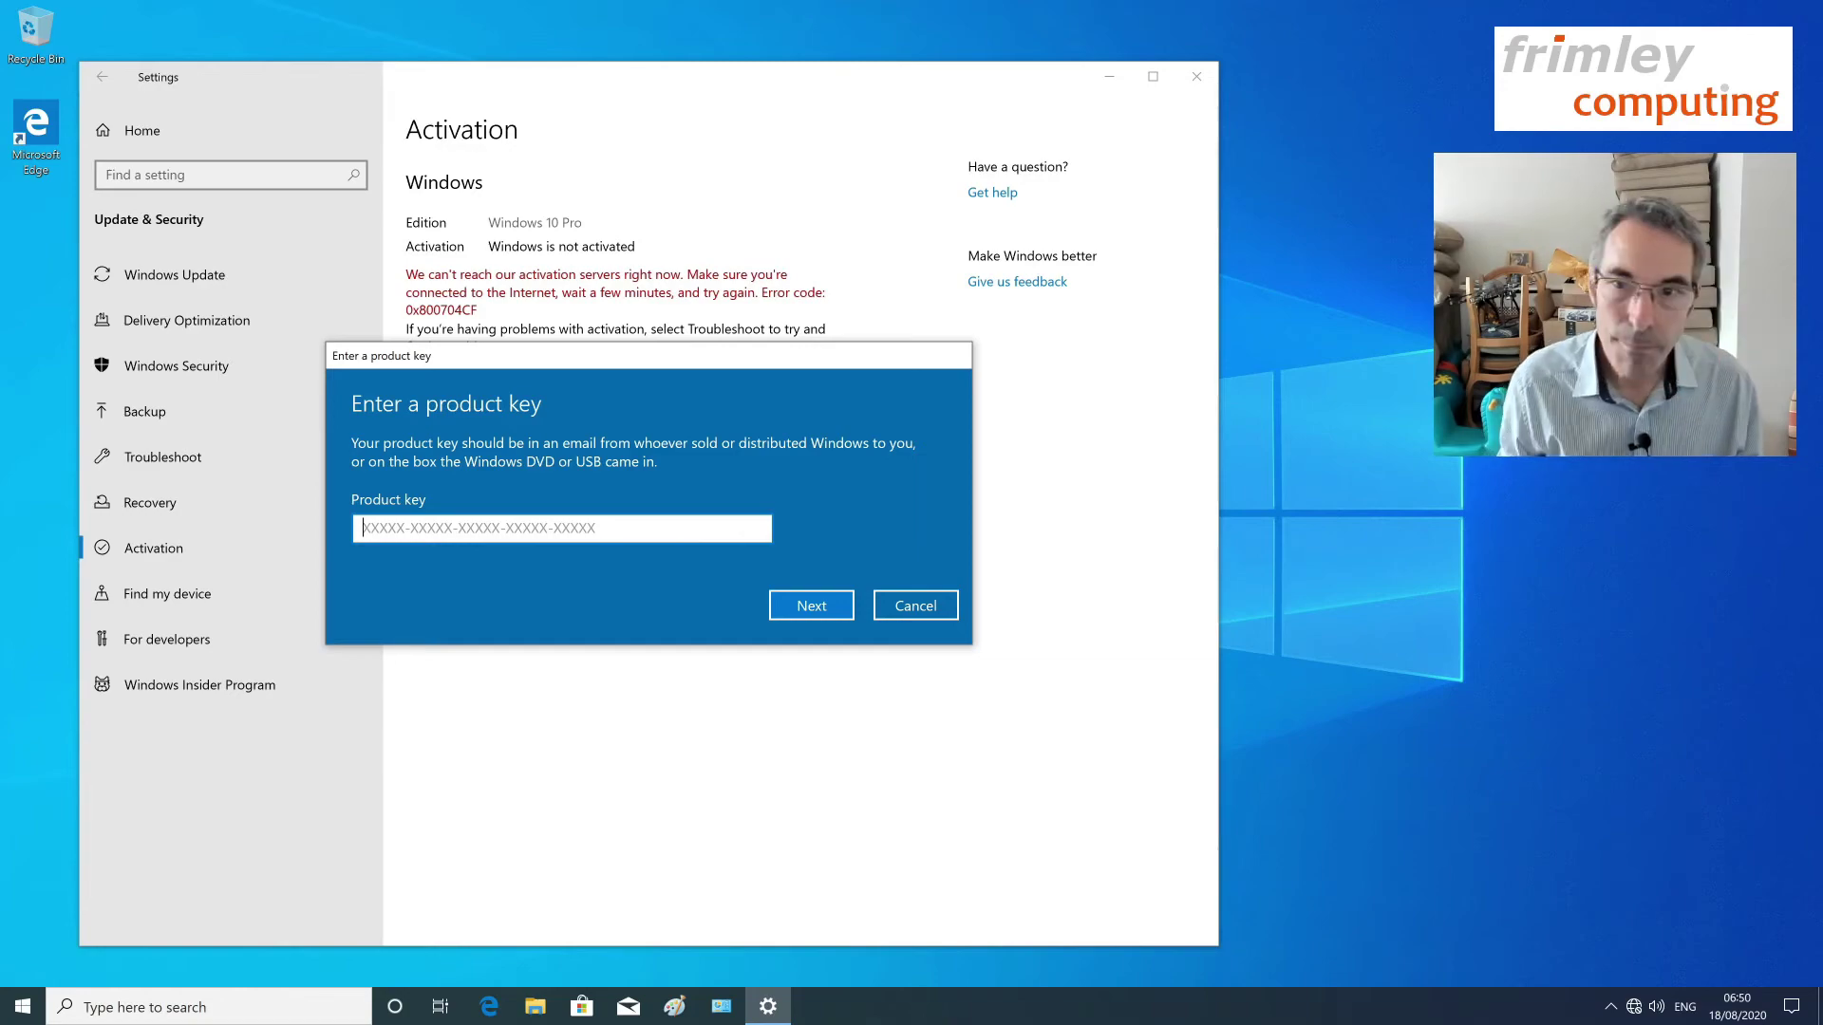
{"action": "key", "text": "ctrl+v"}
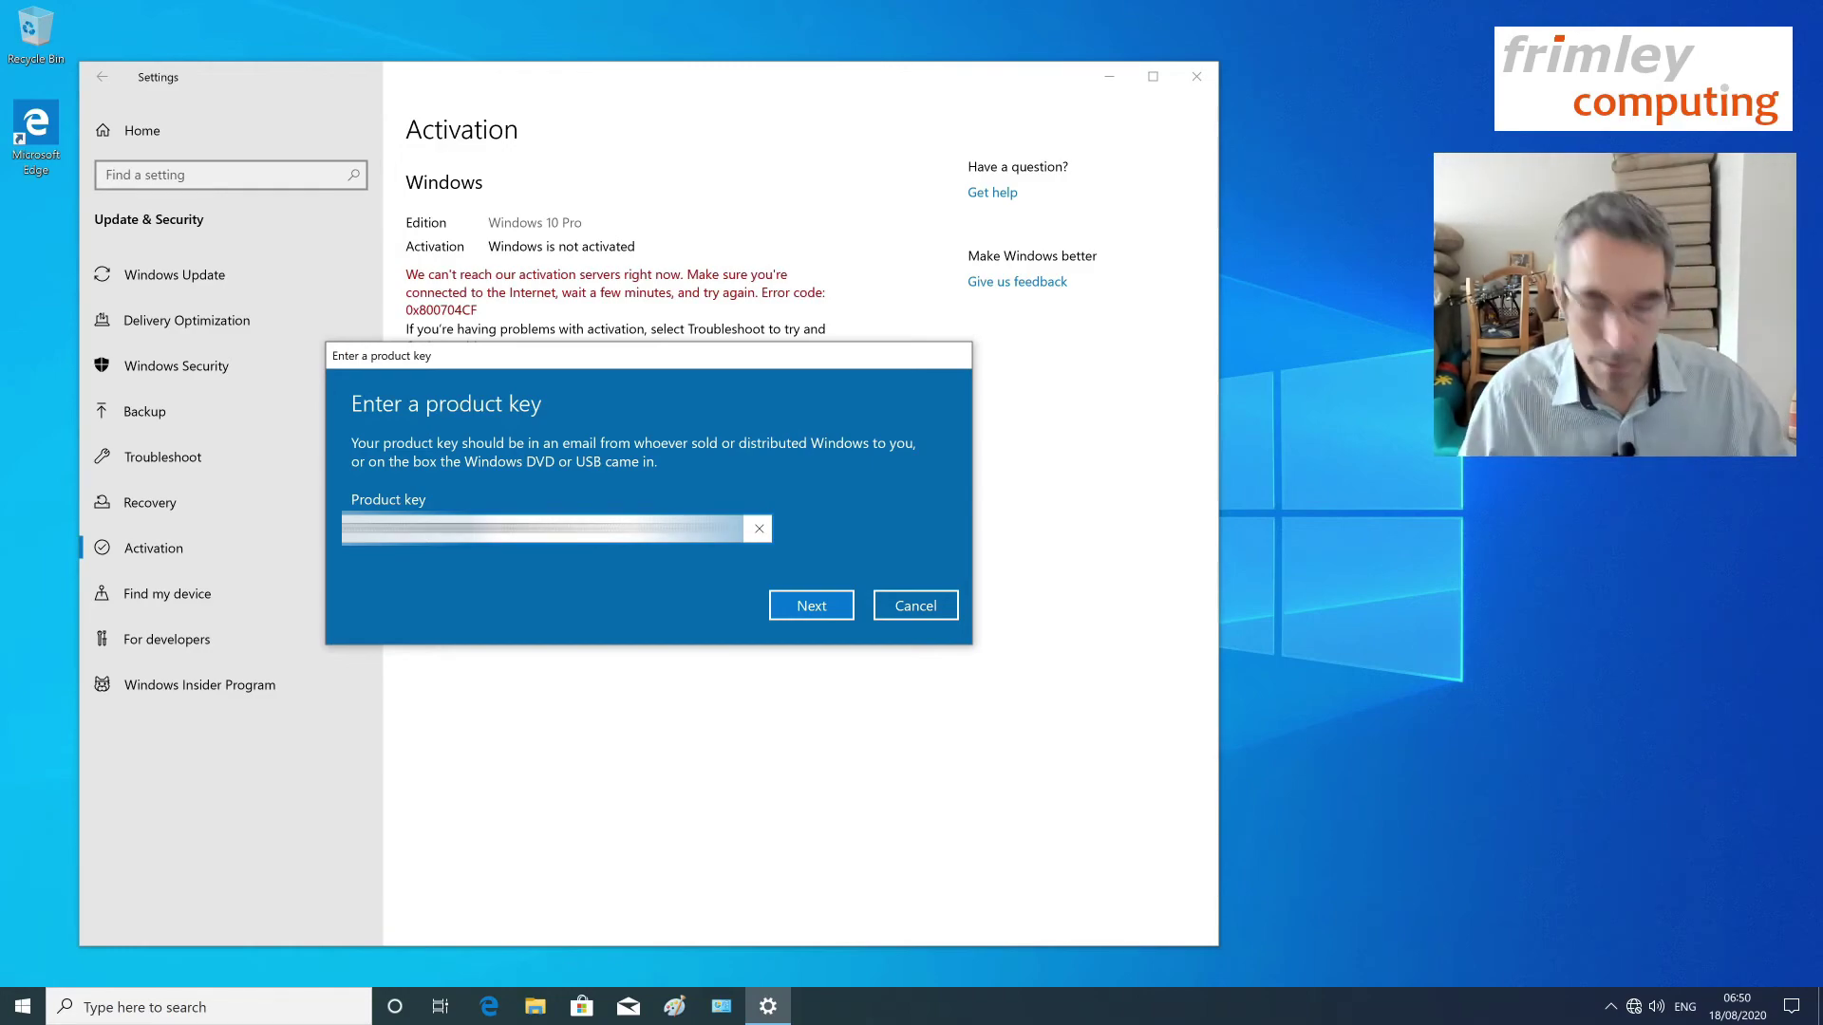
{"action": "key", "text": "Return"}
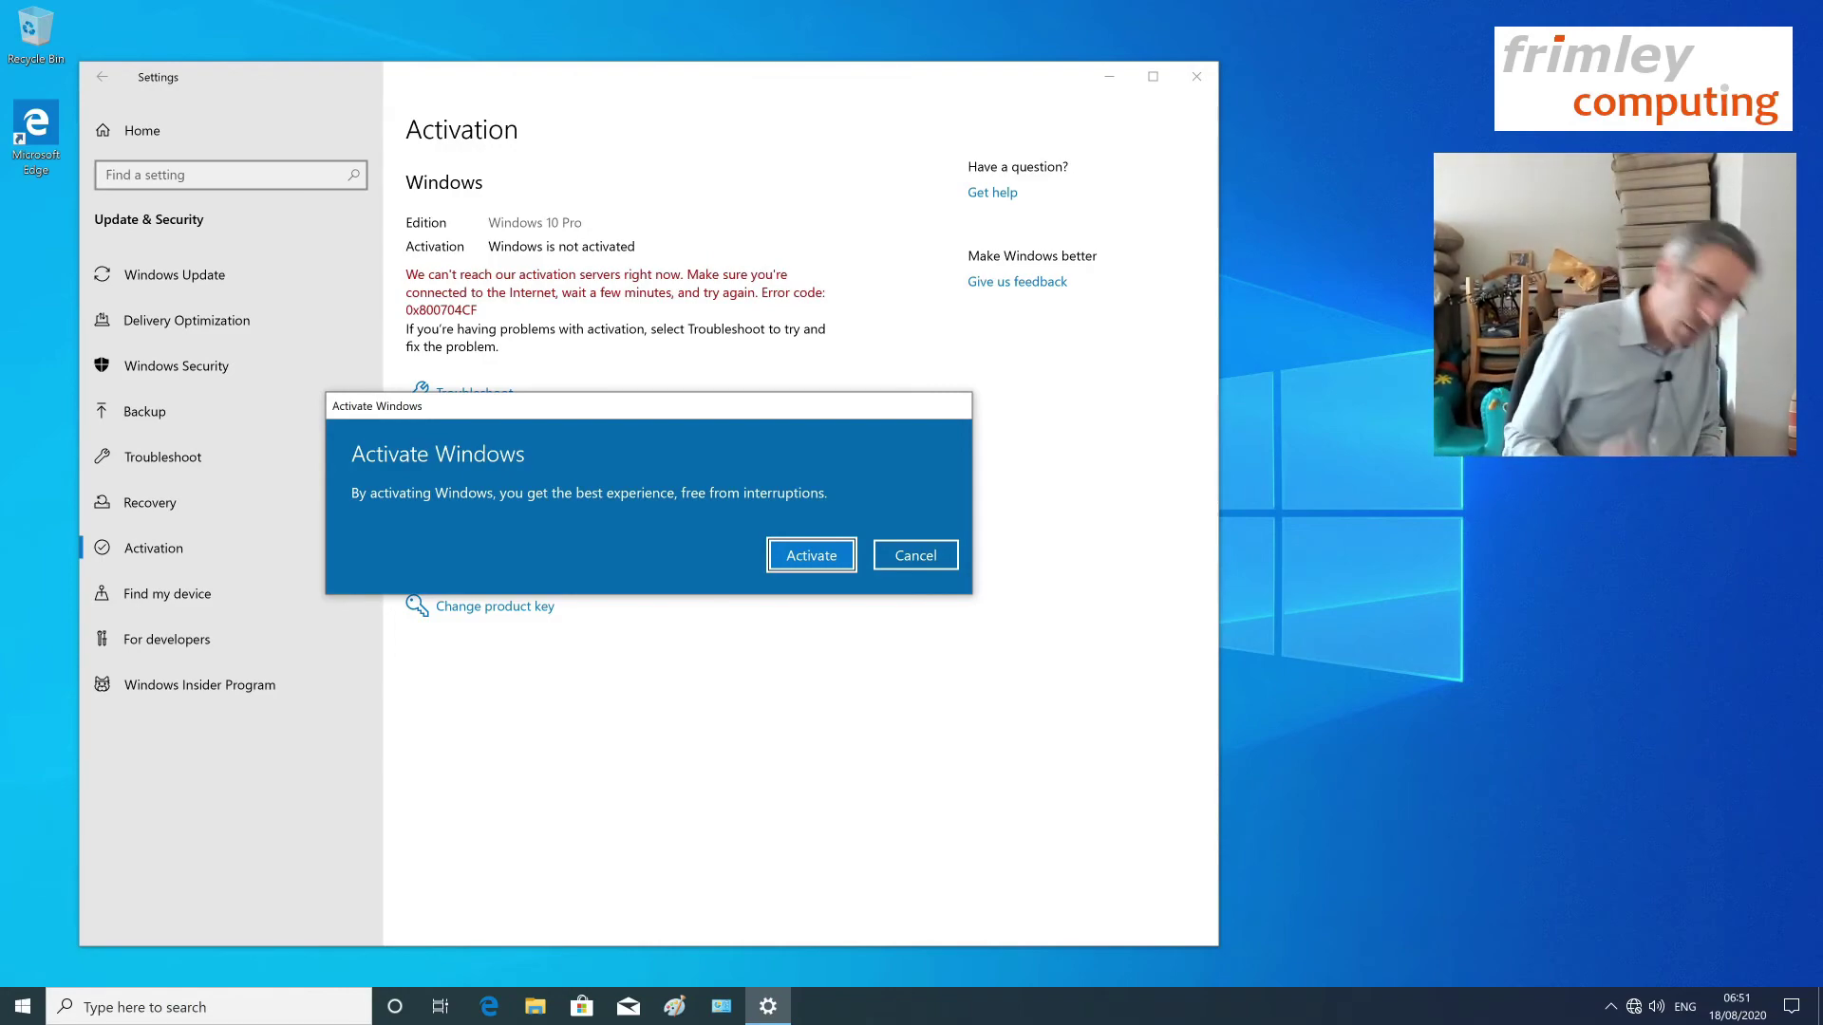
Step: Cancel the Activate Windows dialog and close Settings with Alt+F4
{"action": "key", "text": "Tab"}
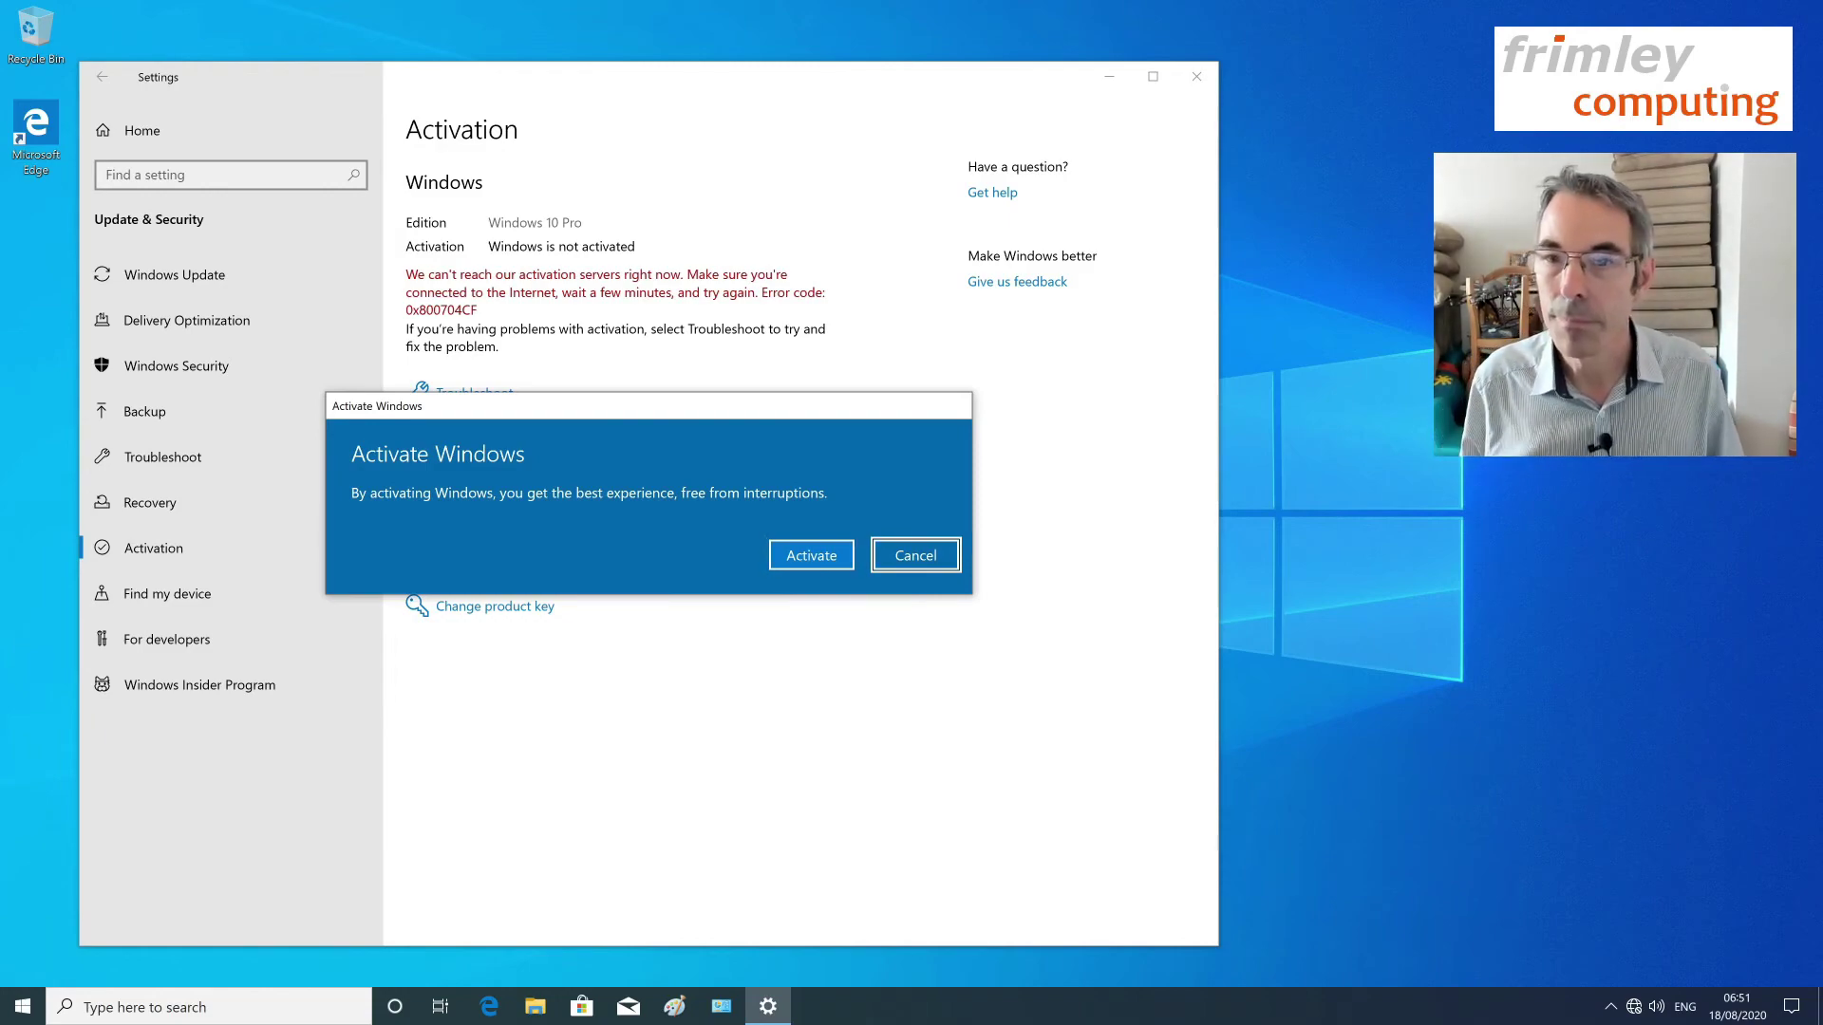
{"action": "key", "text": "Return"}
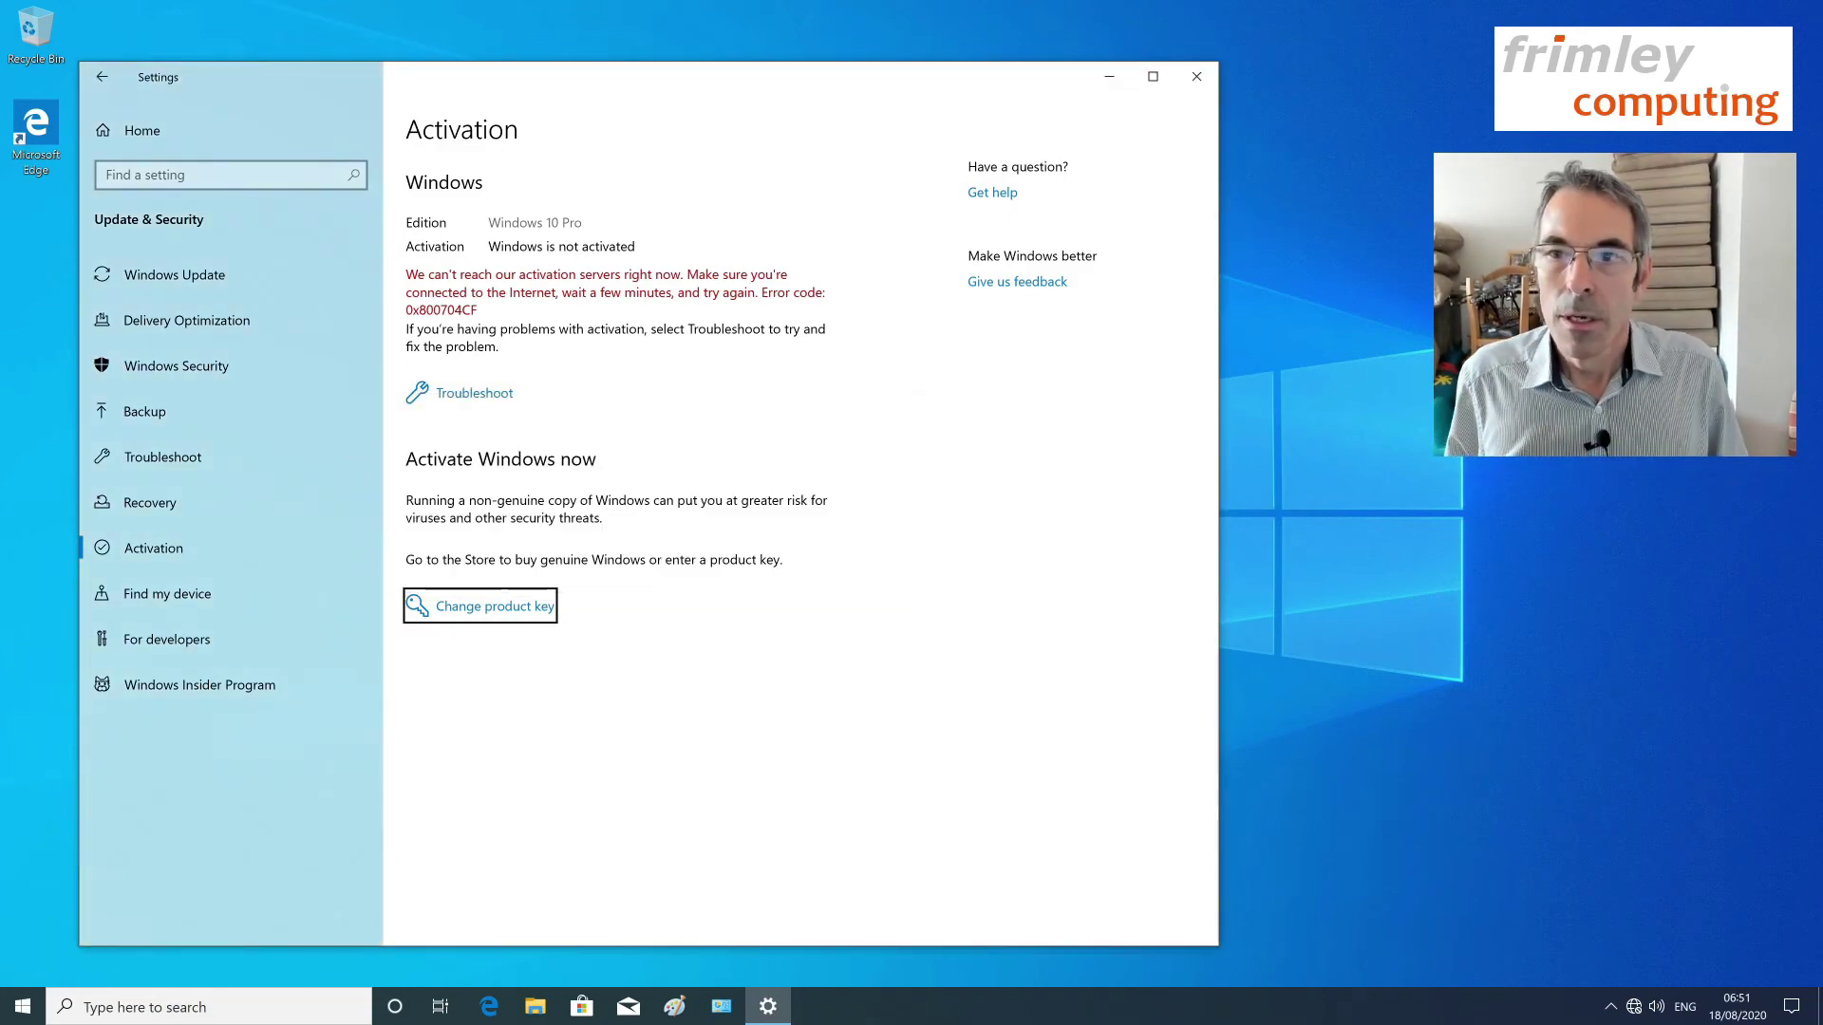
{"action": "key", "text": "Tab"}
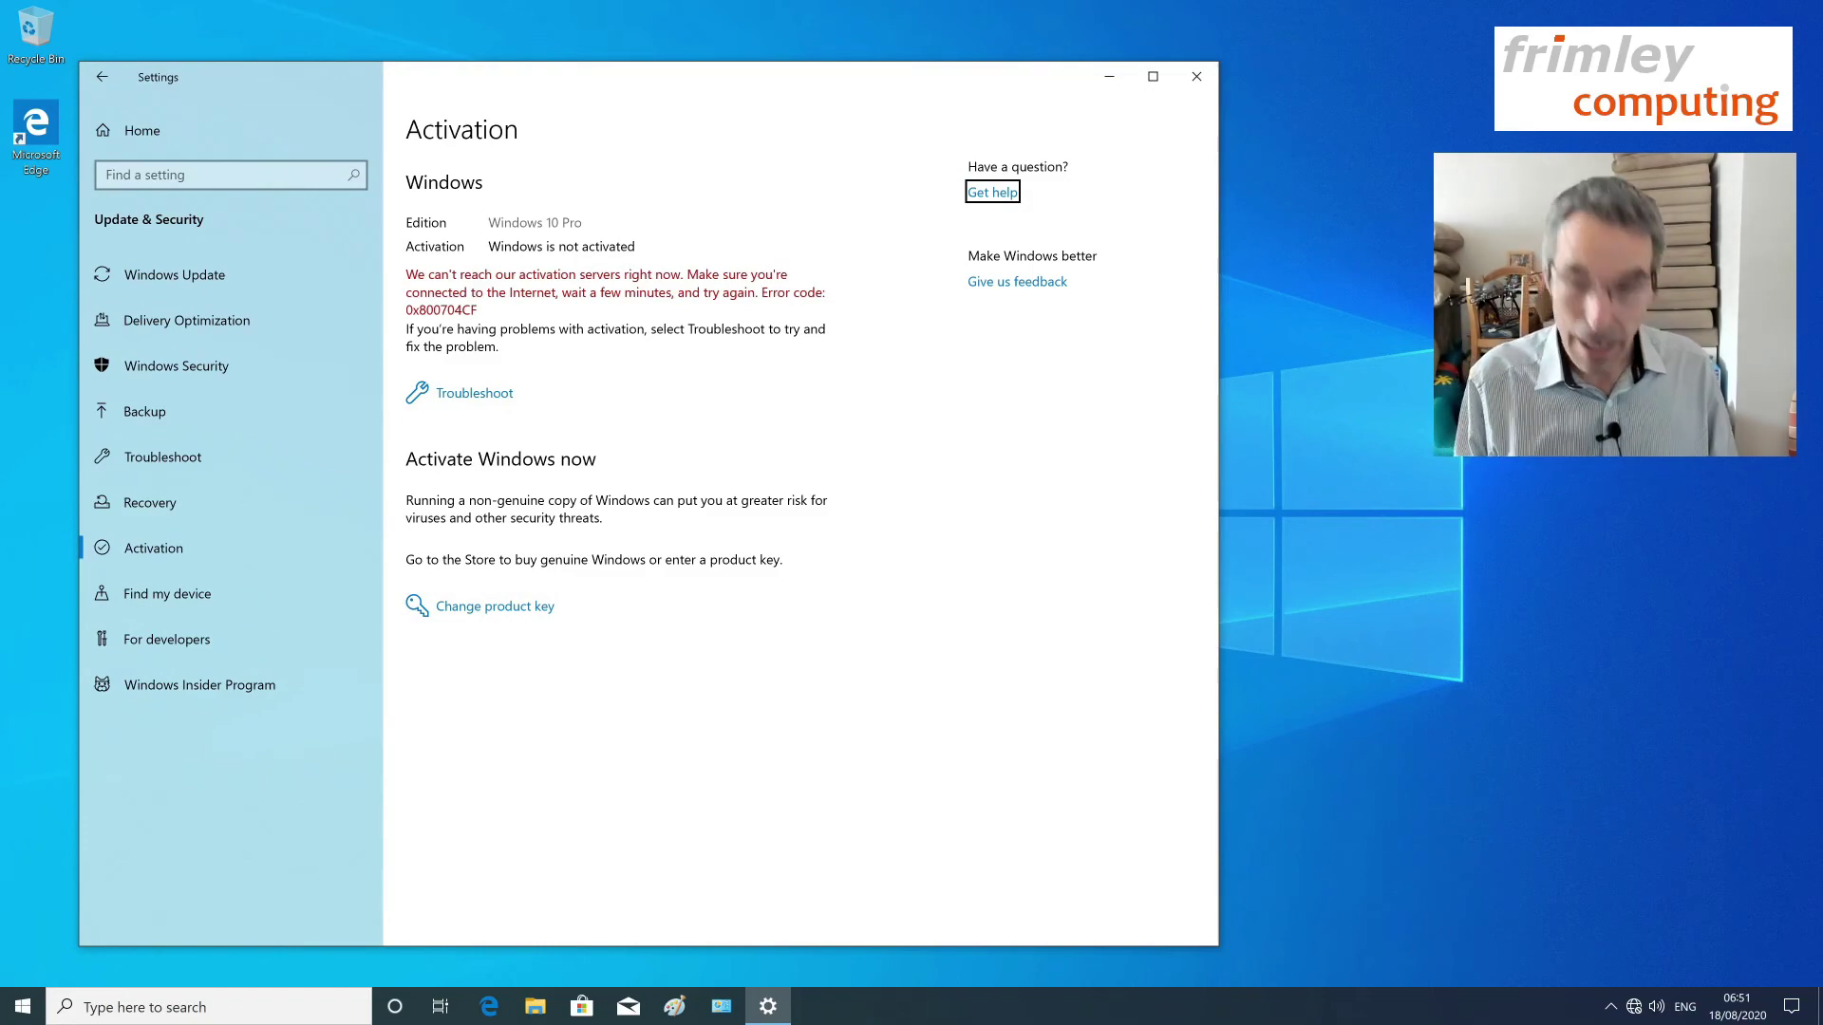
{"action": "key", "text": "alt+F4"}
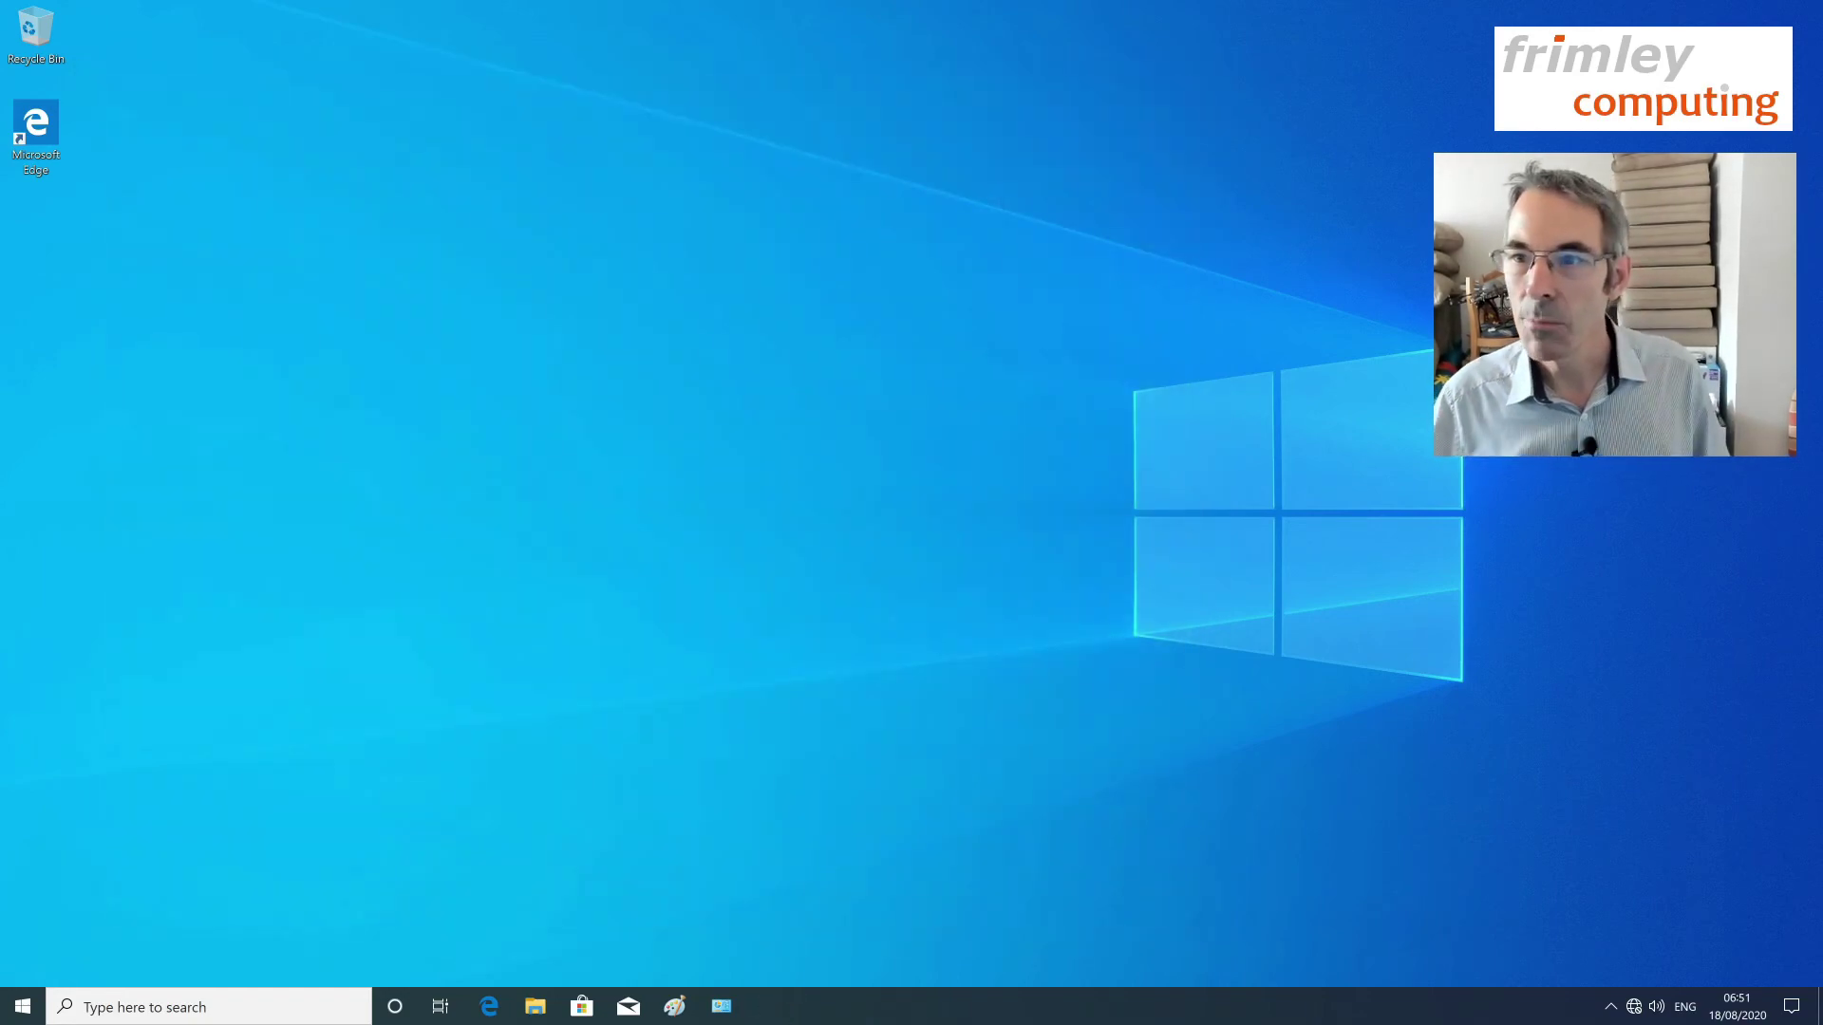